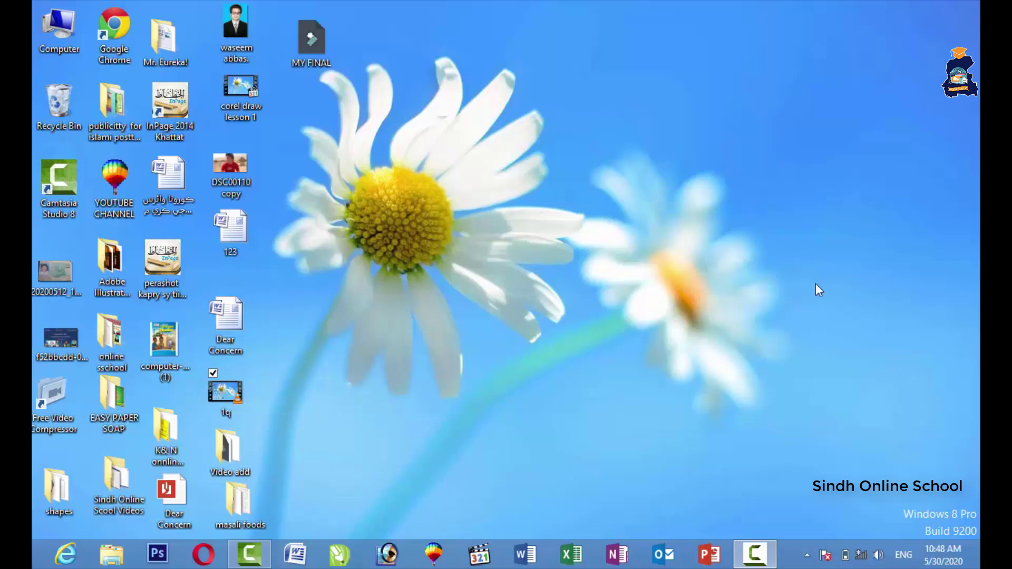
# Step: Open Excel and create a workbook from the Expense Report template
pyautogui.click(573, 558)
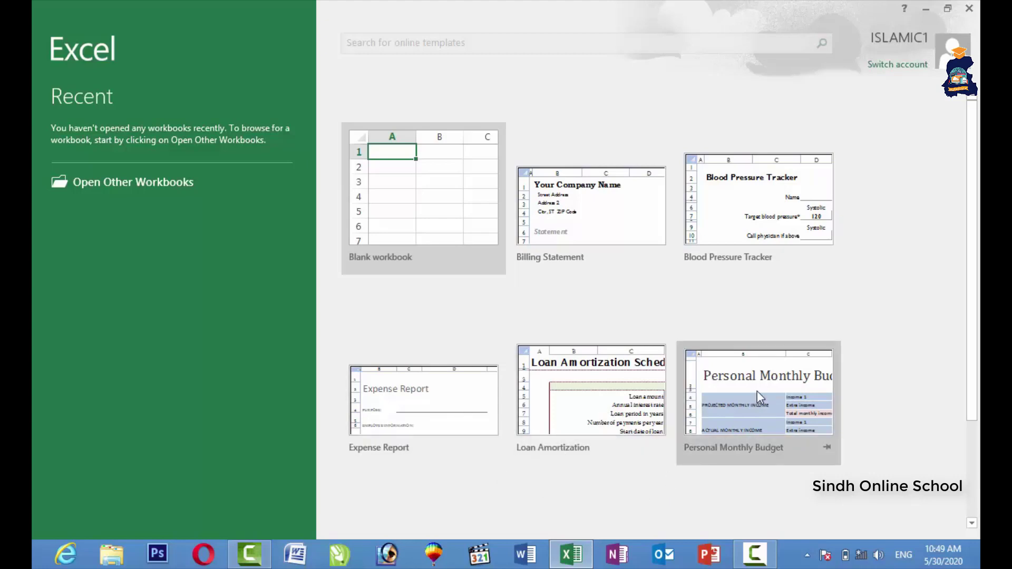
pyautogui.click(423, 405)
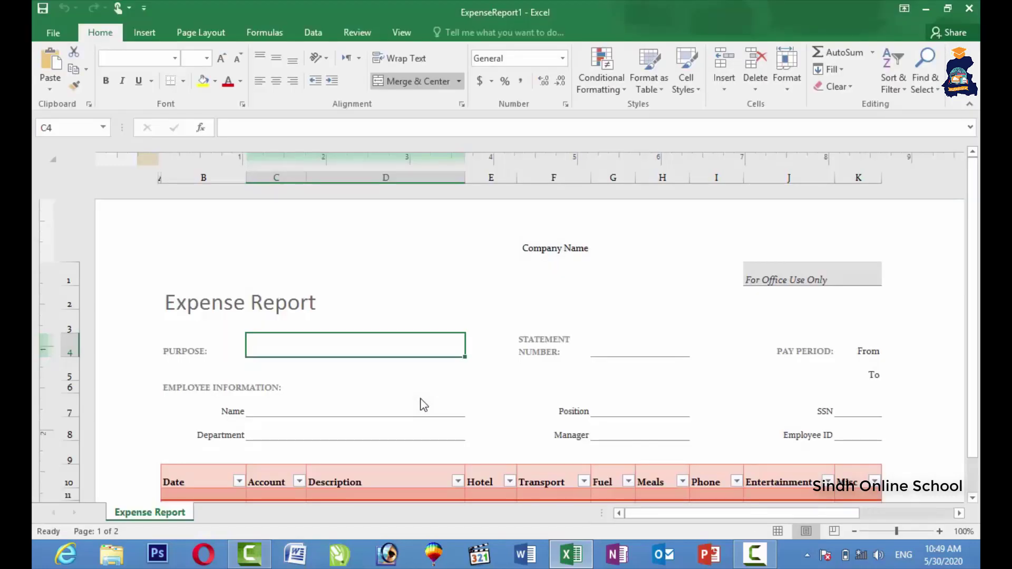
# Step: Examine the Expense Report template's header fields and the columns of its expense table from Account to Entertainment
pyautogui.scroll(-3, 422, 389)
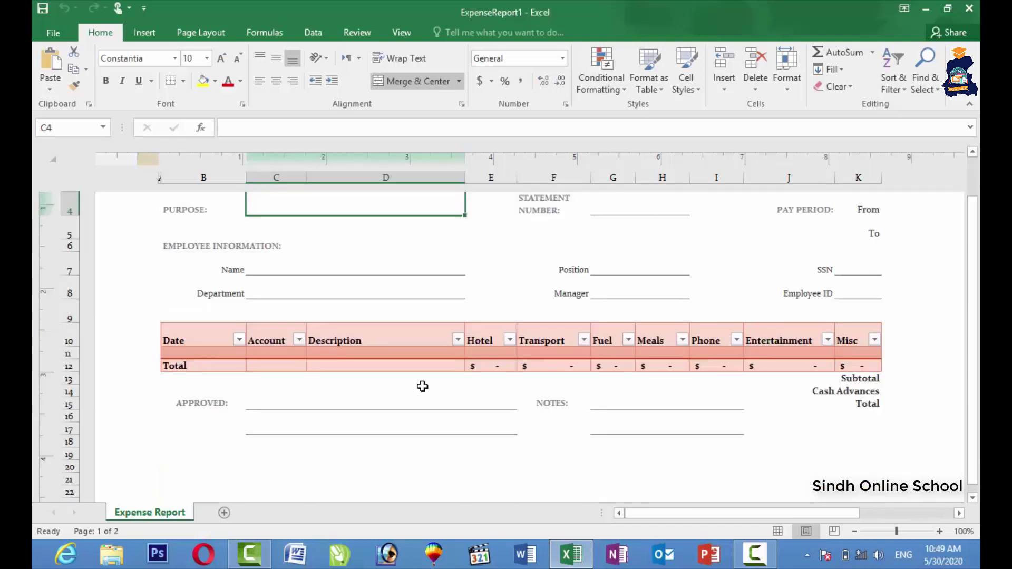
pyautogui.click(221, 306)
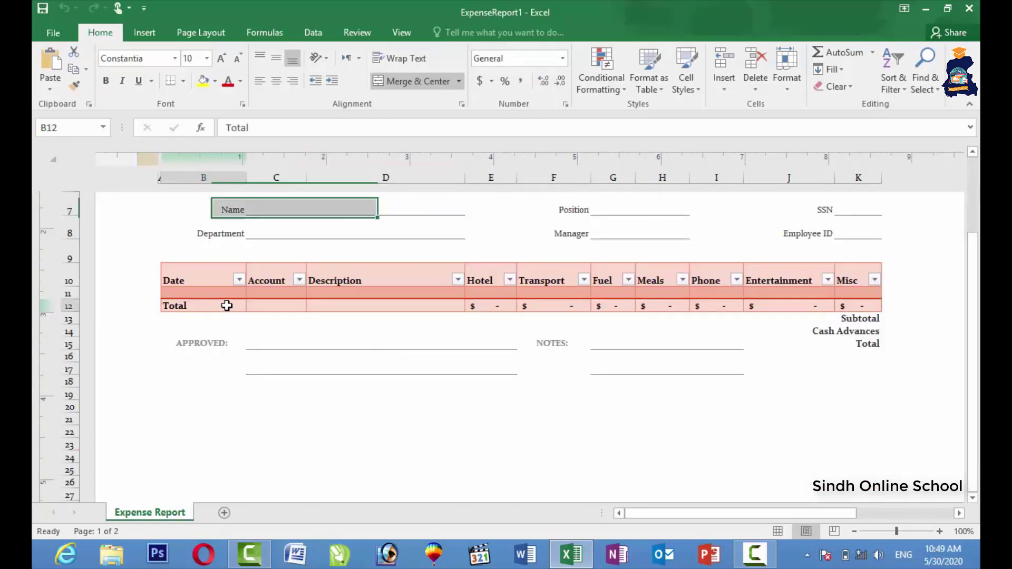
pyautogui.click(303, 291)
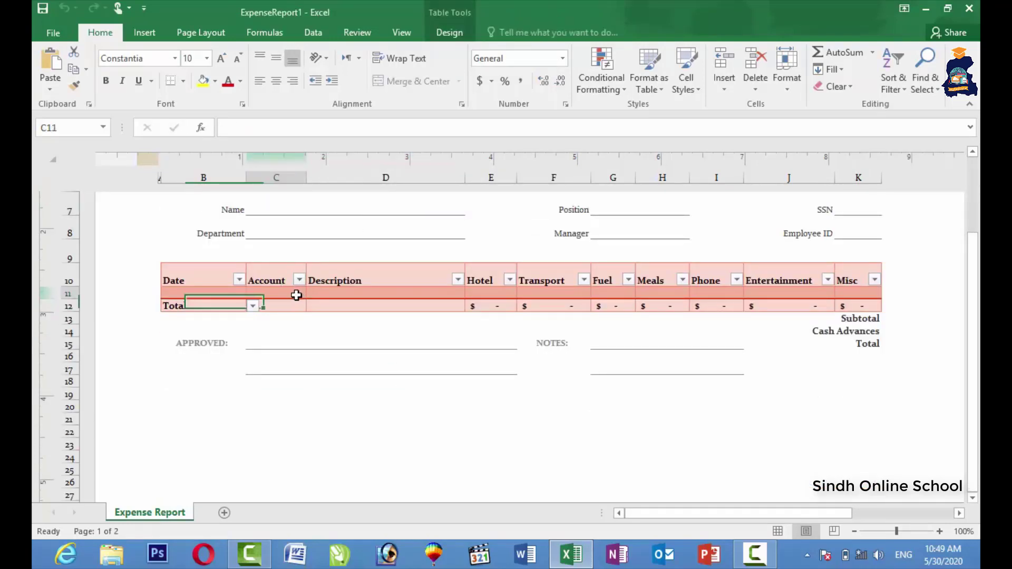
pyautogui.click(322, 291)
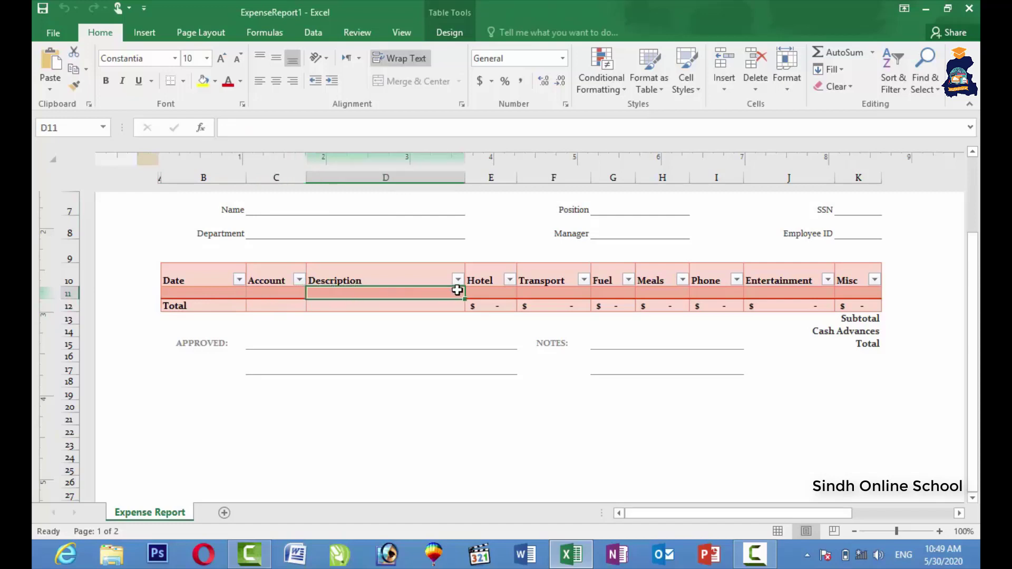
pyautogui.click(510, 296)
pyautogui.click(555, 296)
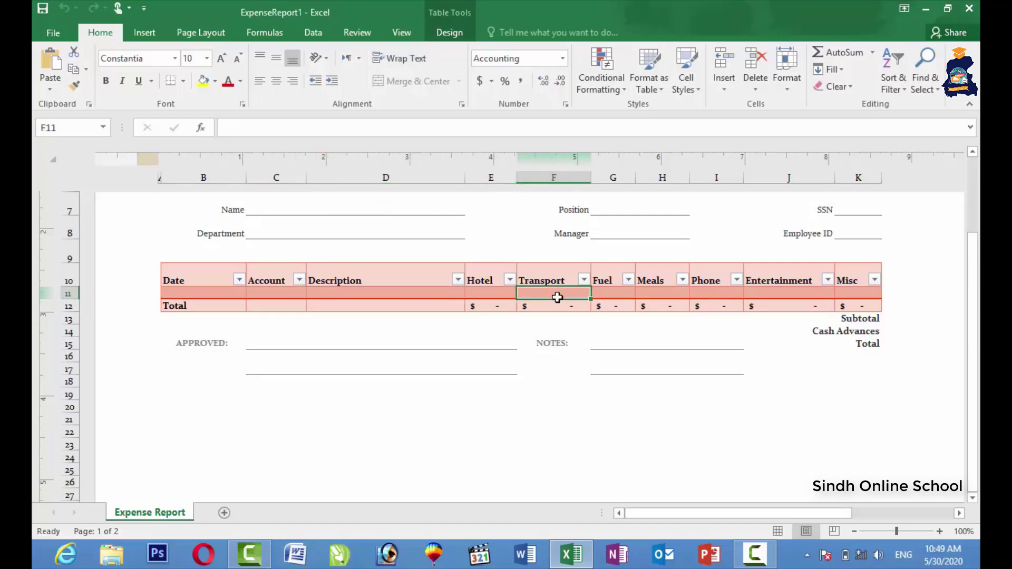
pyautogui.click(626, 295)
pyautogui.click(665, 294)
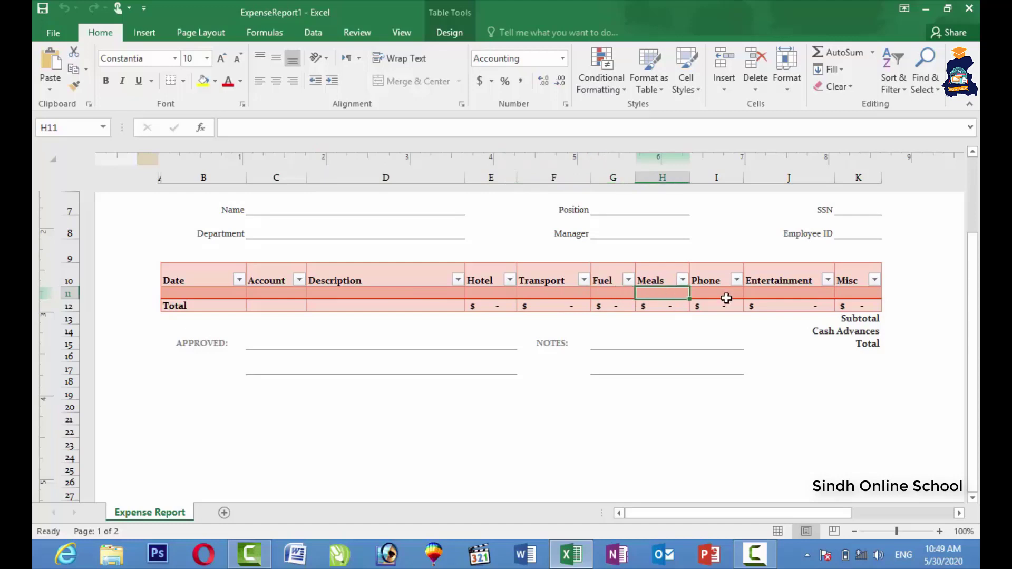
pyautogui.click(725, 294)
pyautogui.click(770, 296)
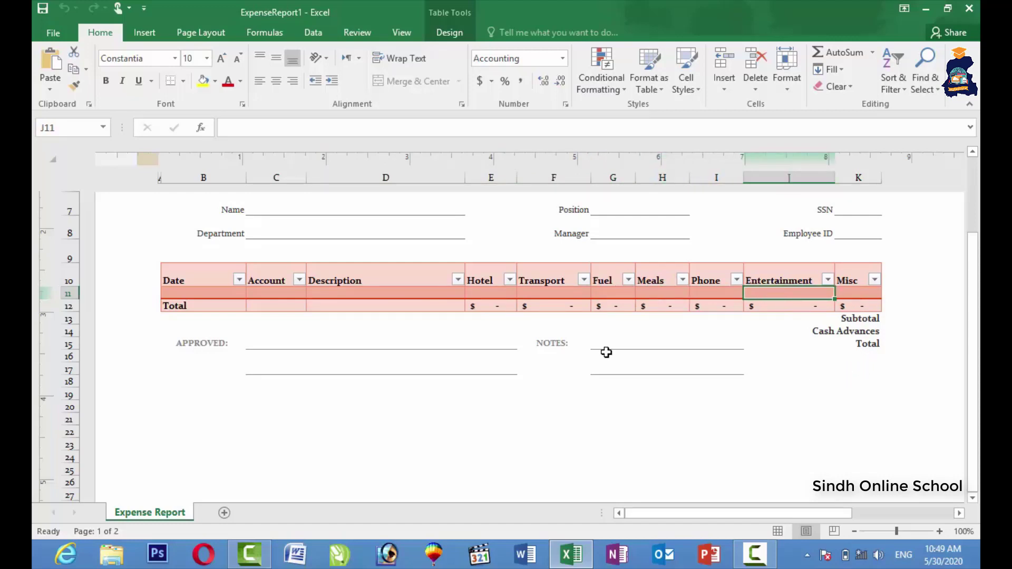
pyautogui.scroll(3, 585, 337)
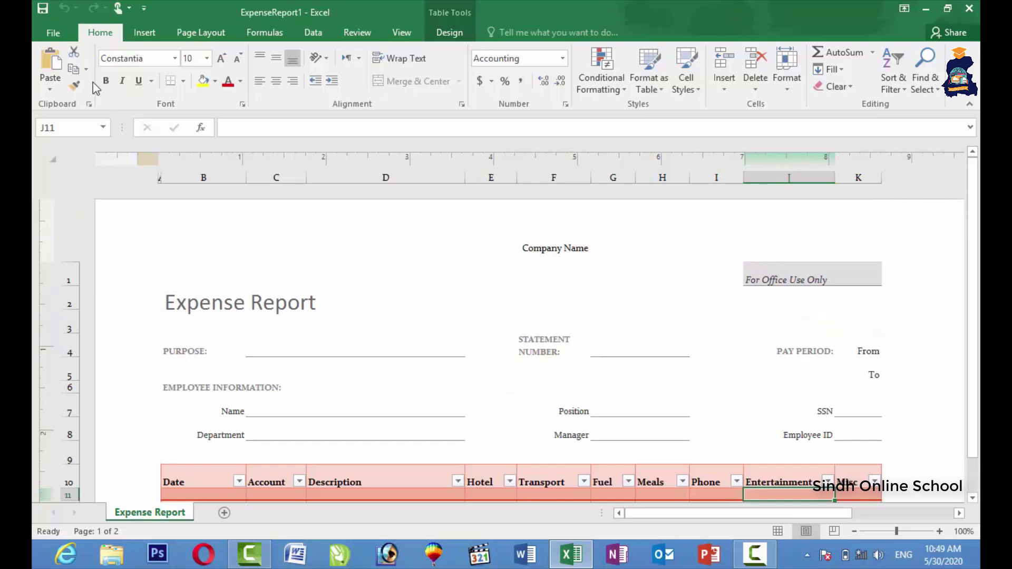
# Step: Close the expense report without saving, reopen Excel and create a blank workbook
pyautogui.click(969, 8)
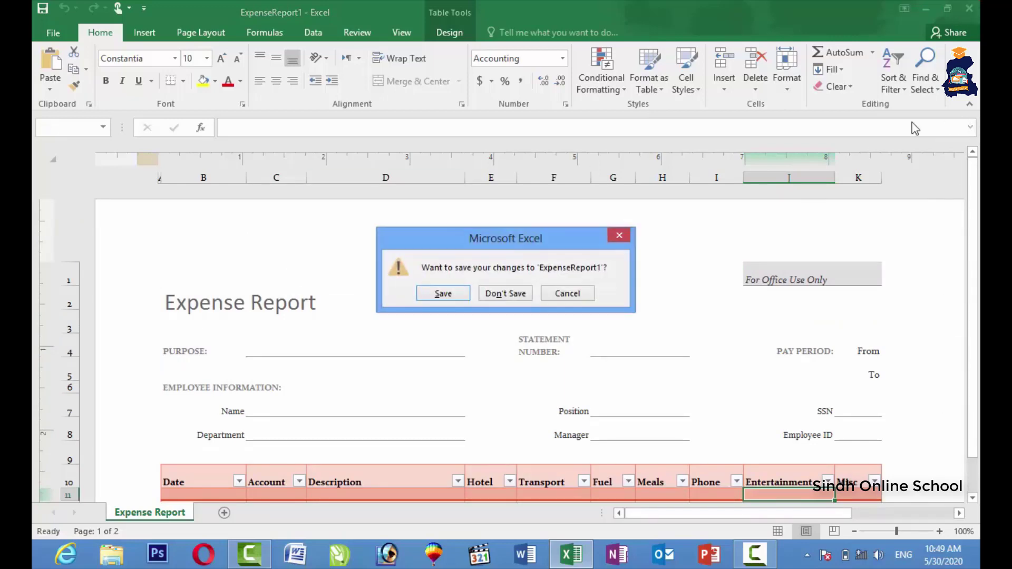
pyautogui.click(505, 294)
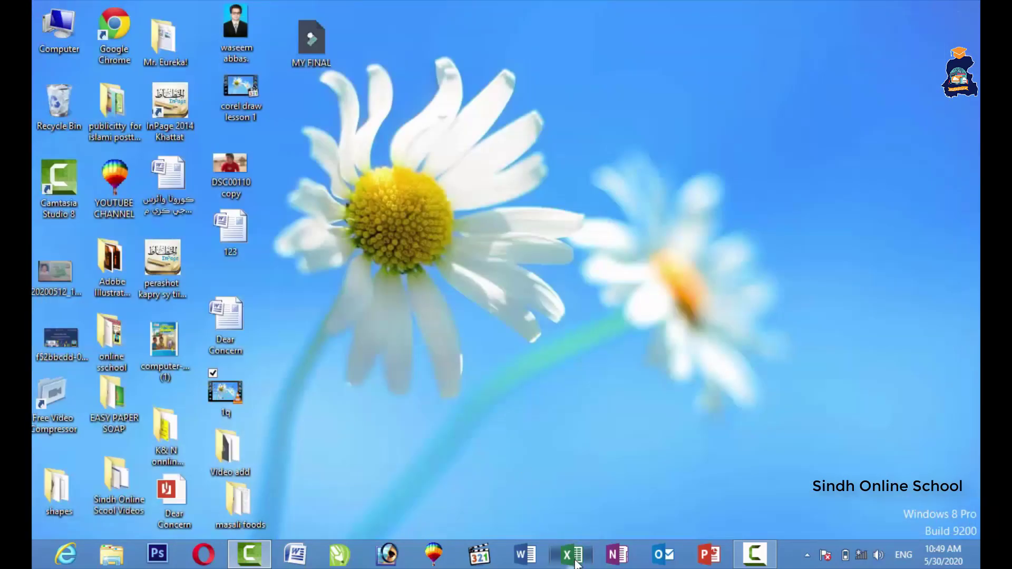
pyautogui.click(572, 554)
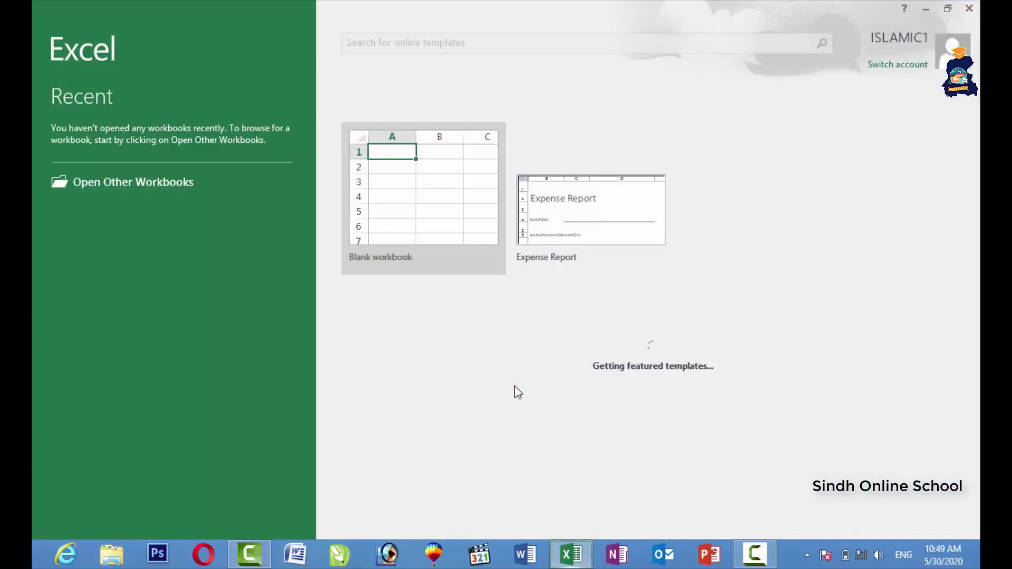
pyautogui.click(423, 206)
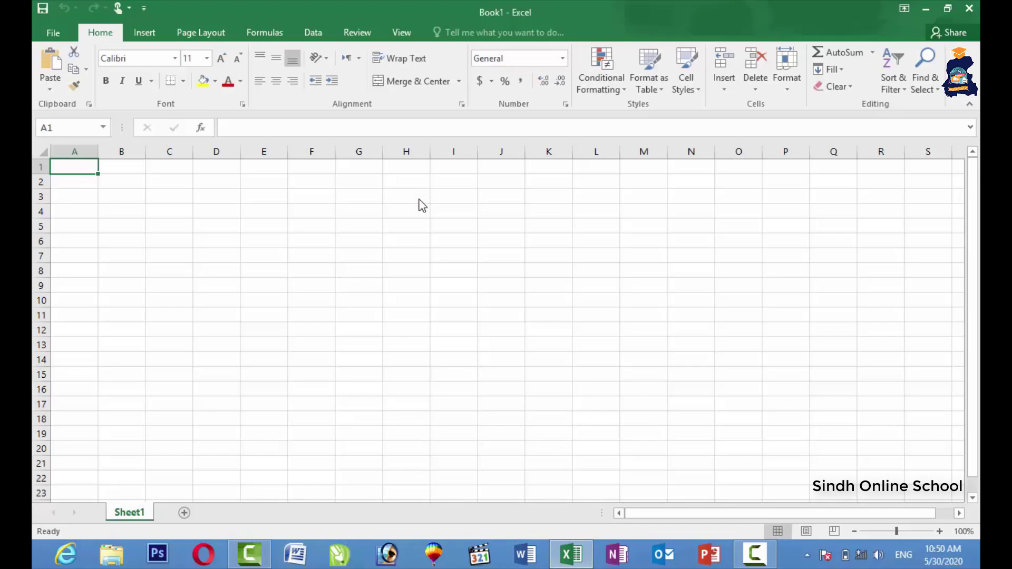
pyautogui.moveTo(269, 210); pyautogui.dragTo(267, 434)
pyautogui.moveTo(332, 198); pyautogui.dragTo(314, 344)
pyautogui.moveTo(114, 243); pyautogui.dragTo(666, 212)
pyautogui.moveTo(214, 336); pyautogui.dragTo(613, 303)
pyautogui.click(312, 265)
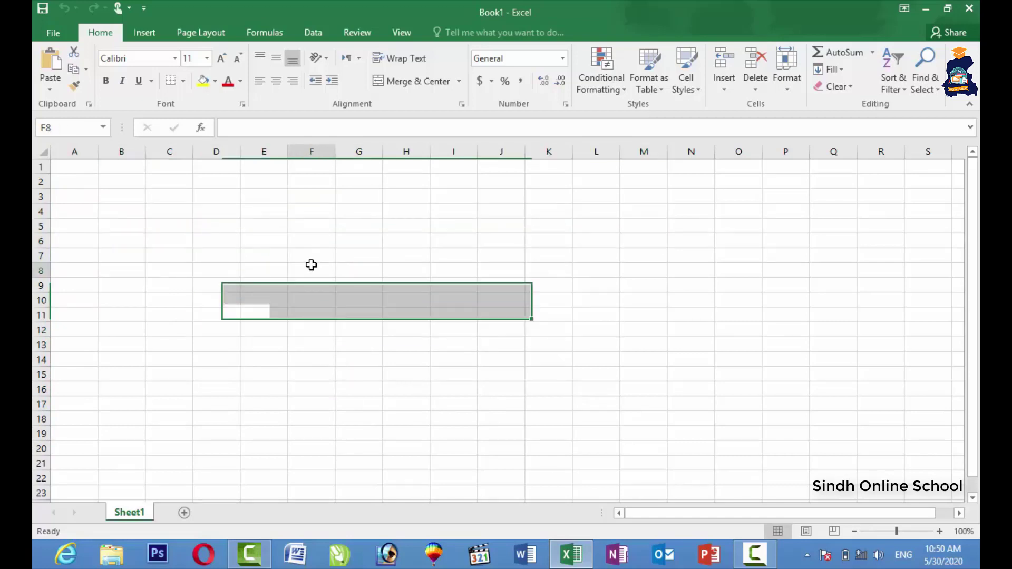
pyautogui.click(223, 216)
pyautogui.click(317, 230)
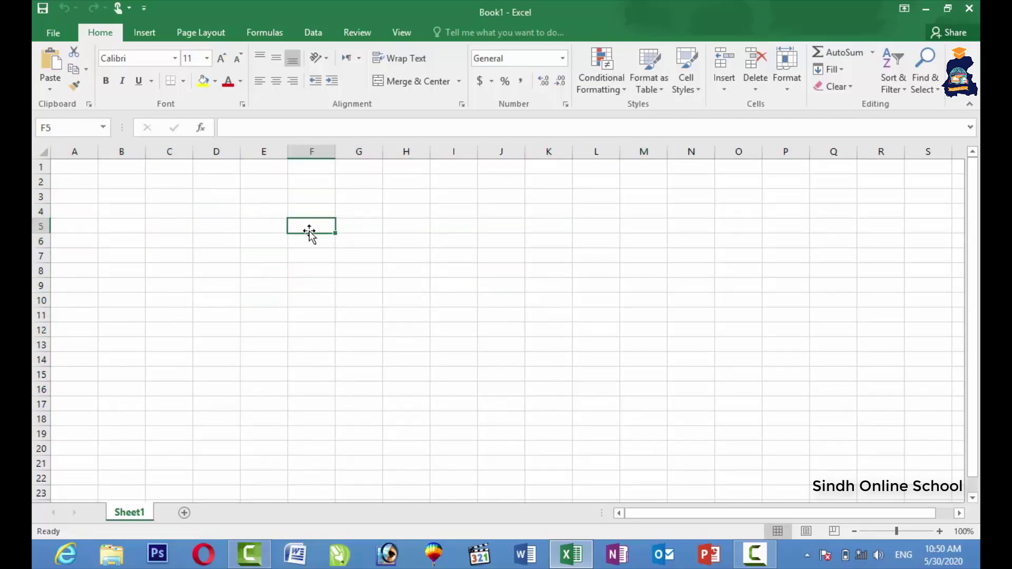
pyautogui.click(264, 231)
pyautogui.click(422, 213)
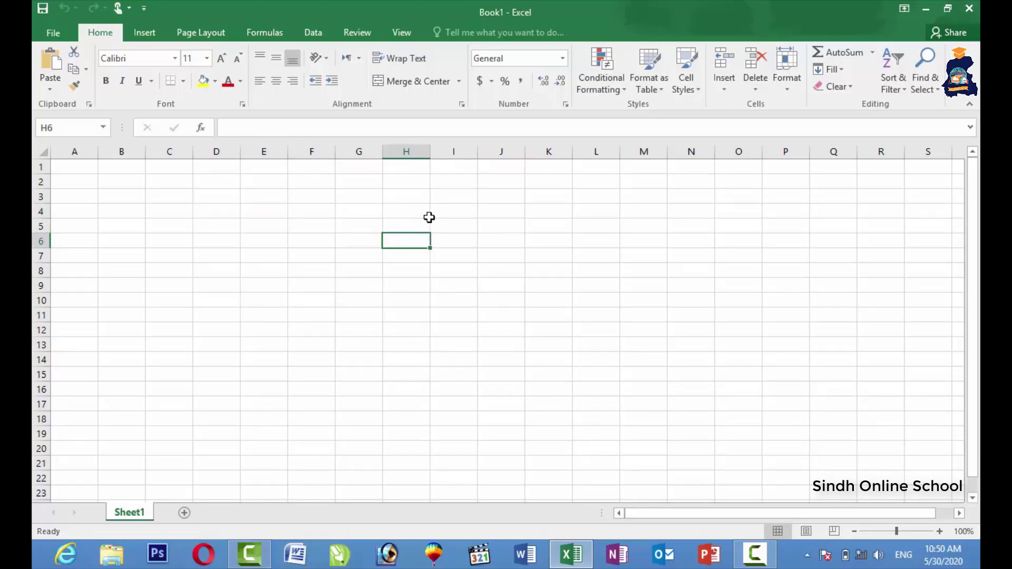
pyautogui.click(456, 233)
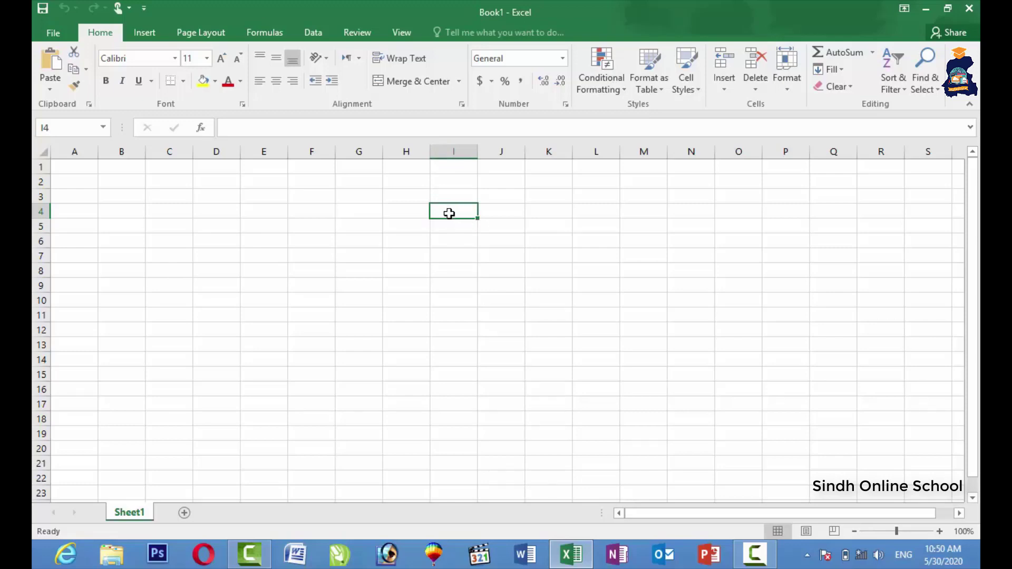
pyautogui.click(395, 195)
pyautogui.click(364, 186)
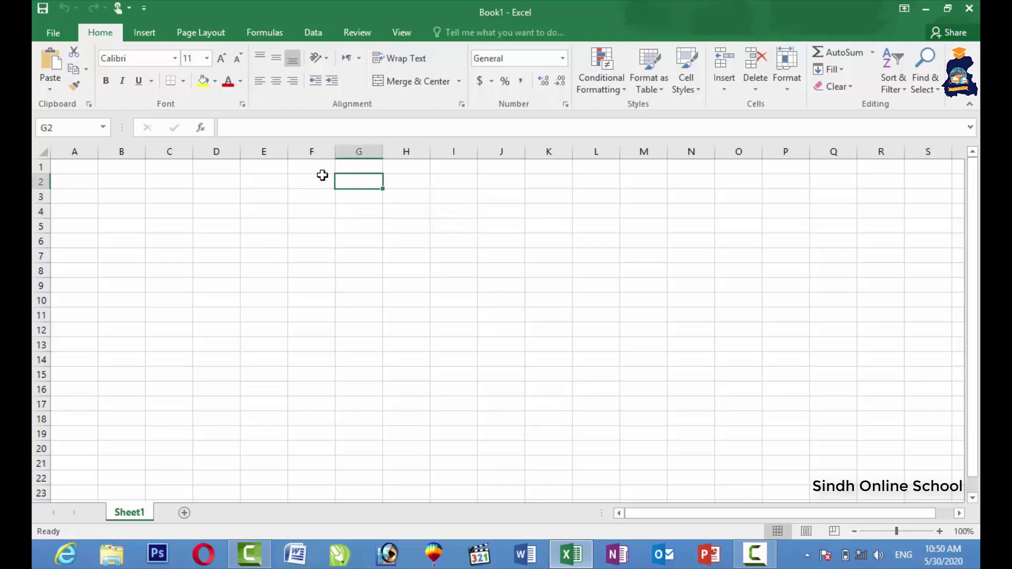
pyautogui.click(251, 238)
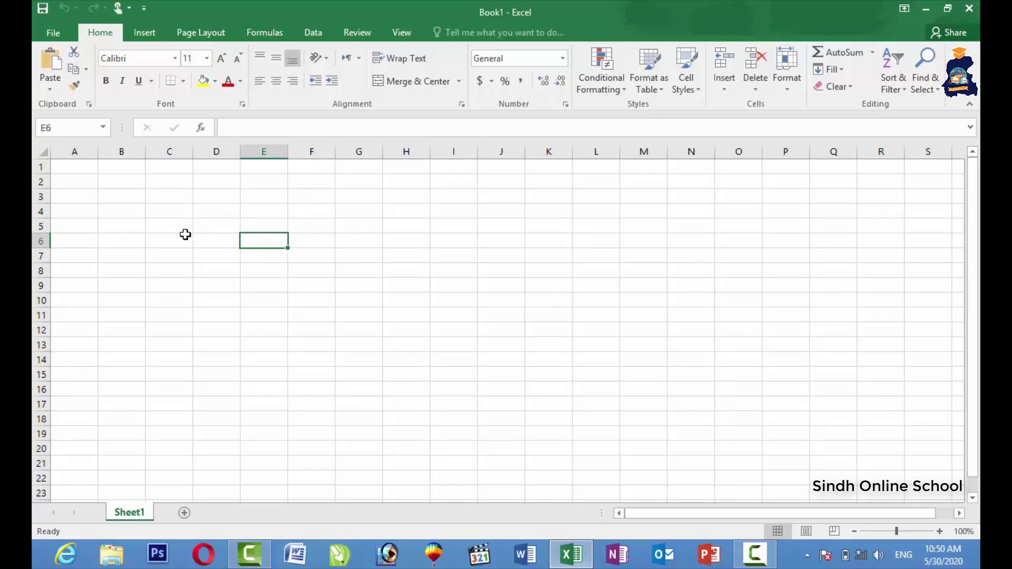
pyautogui.click(147, 243)
pyautogui.click(181, 213)
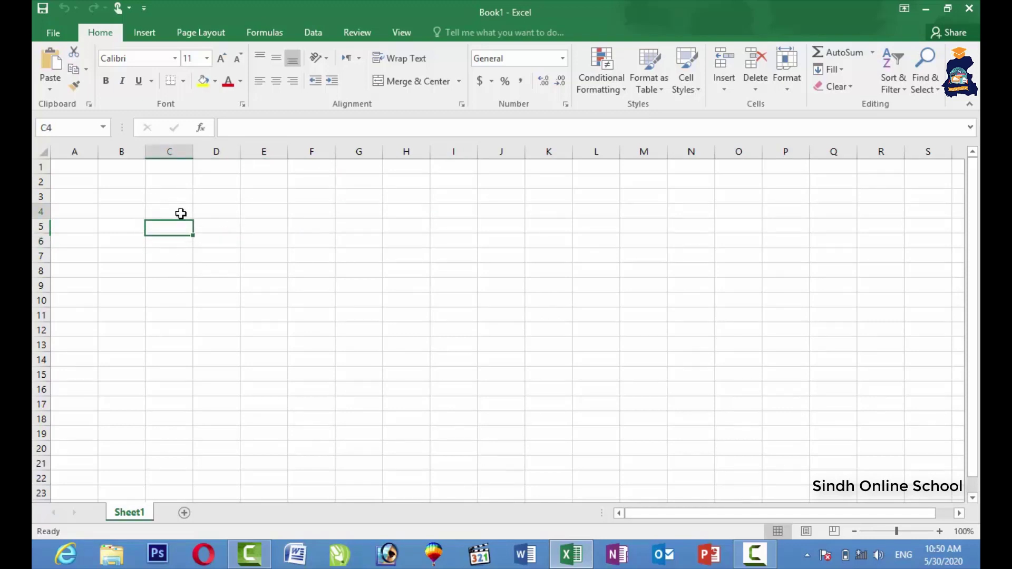
pyautogui.click(221, 245)
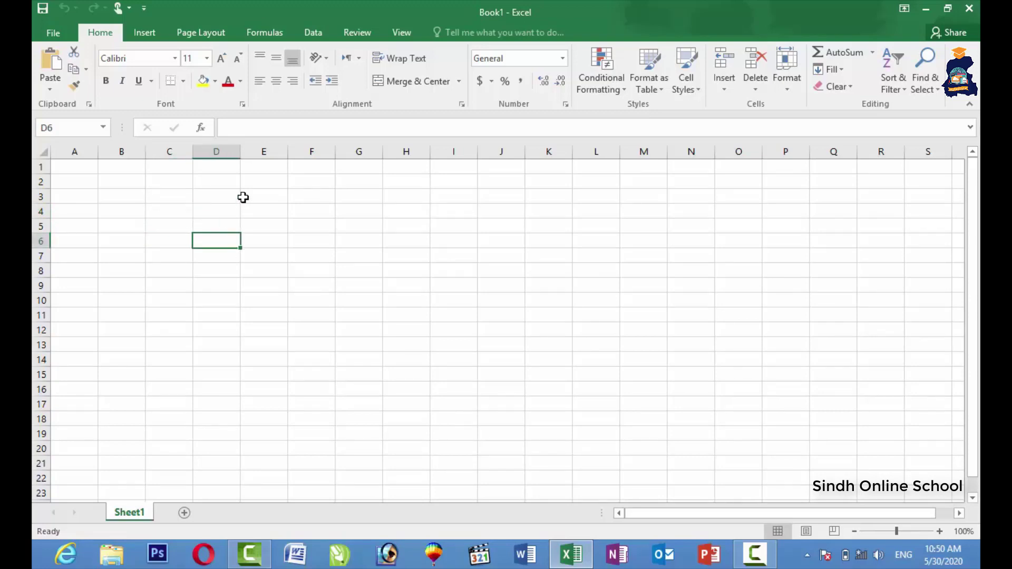
pyautogui.moveTo(243, 197); pyautogui.dragTo(263, 425)
pyautogui.moveTo(158, 283); pyautogui.dragTo(535, 283)
pyautogui.click(347, 343)
pyautogui.click(447, 258)
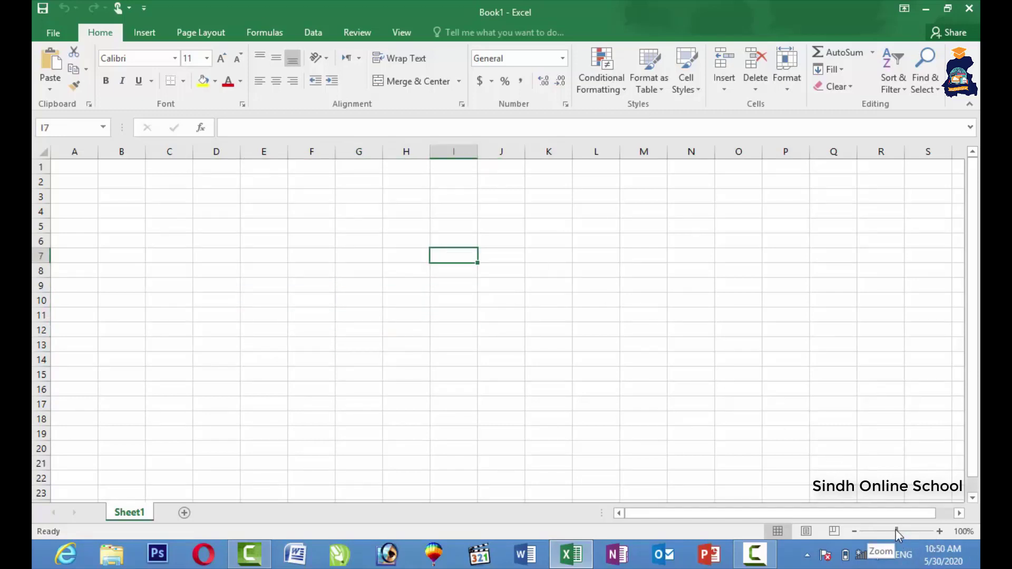
# Step: Zoom the worksheet in to 400% and back out to 93%
pyautogui.moveTo(896, 530); pyautogui.dragTo(941, 532)
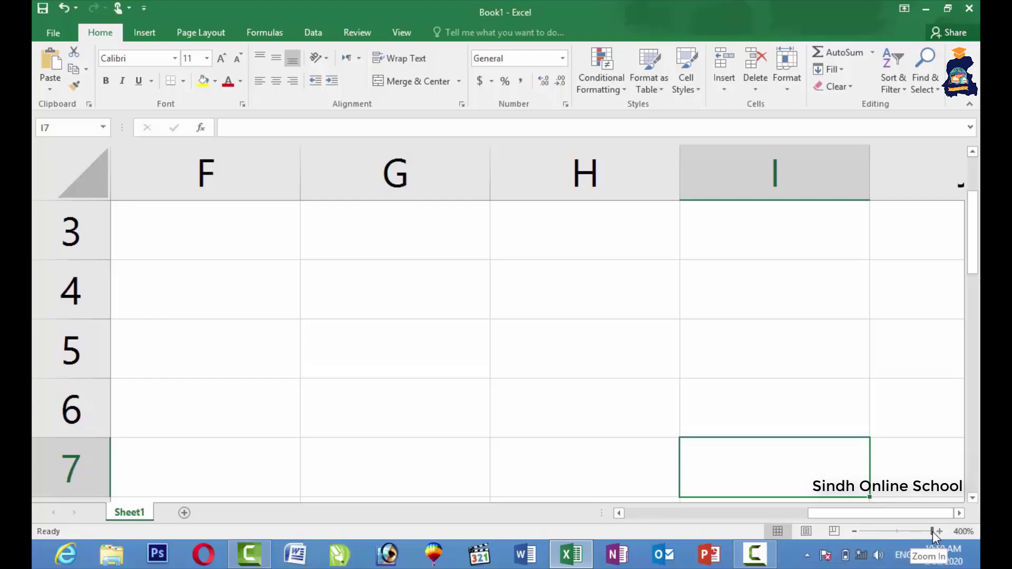
pyautogui.moveTo(934, 532); pyautogui.dragTo(892, 531)
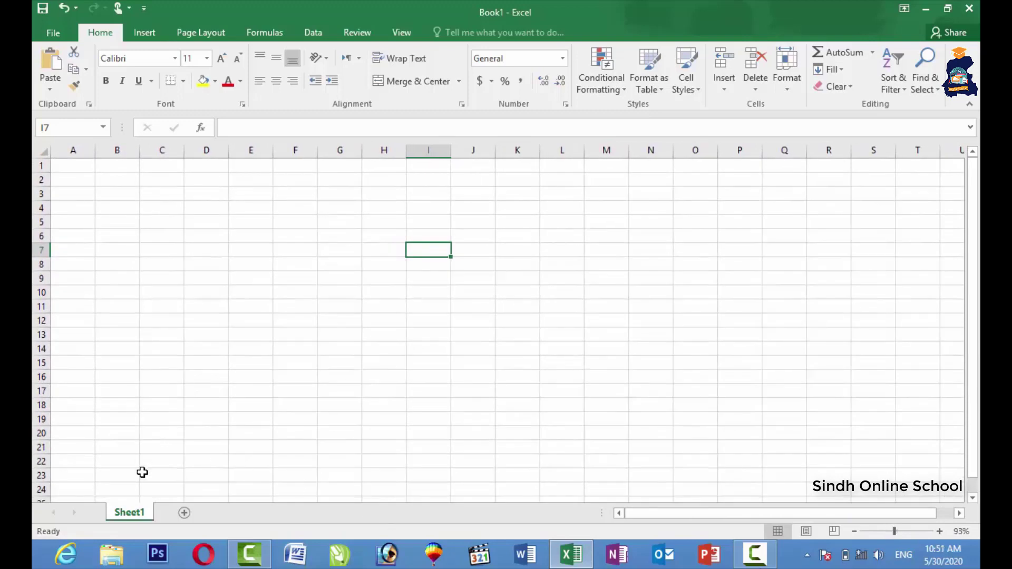
pyautogui.click(235, 338)
pyautogui.moveTo(136, 219); pyautogui.dragTo(877, 451)
pyautogui.click(680, 382)
pyautogui.moveTo(680, 244); pyautogui.dragTo(147, 438)
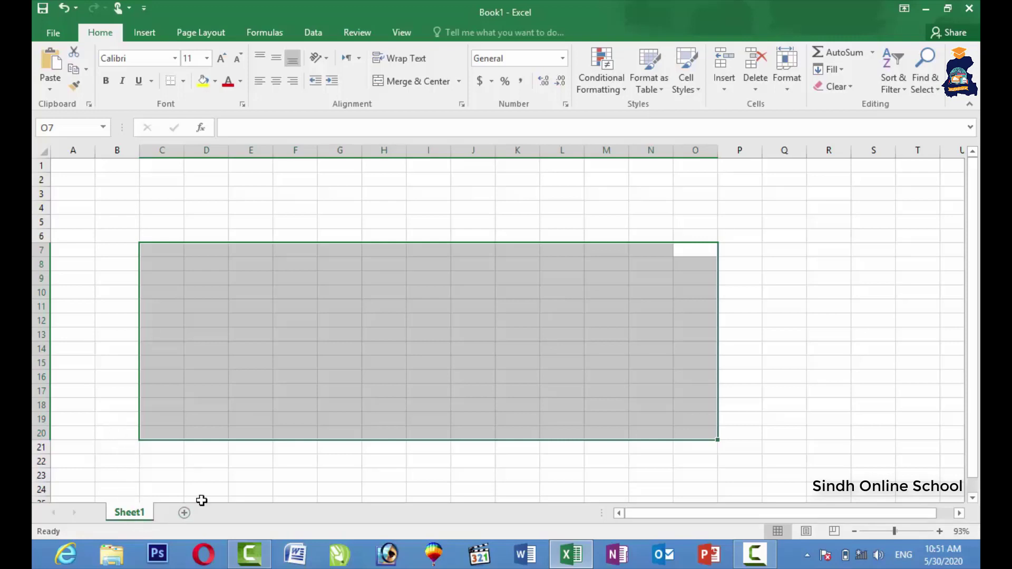
pyautogui.click(131, 491)
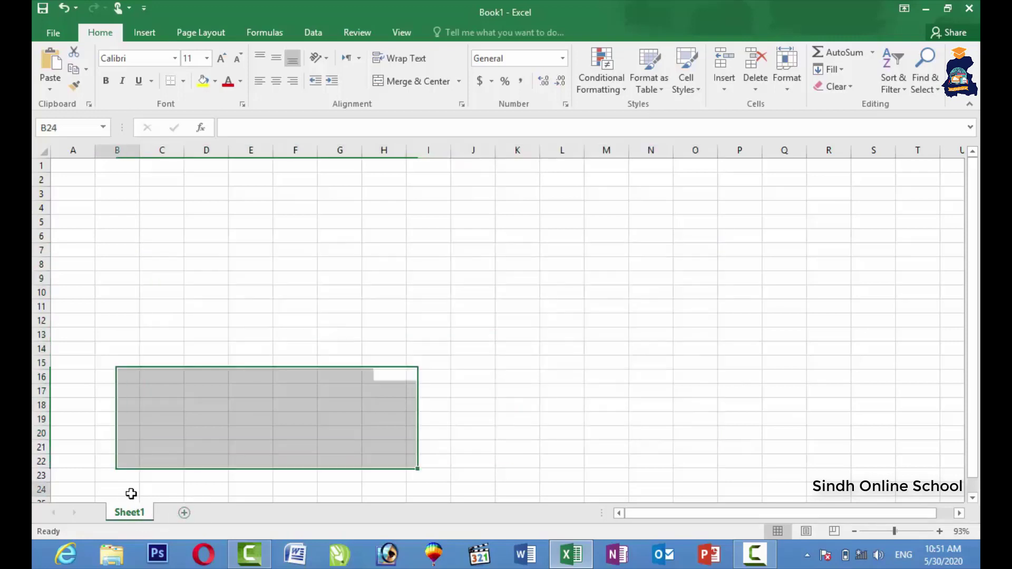
# Step: Enter the sample text "nm,nm," in cell D3 and "hjhj" in cell P21
pyautogui.moveTo(203, 194); pyautogui.dragTo(348, 277)
pyautogui.write('nm,nm,')
pyautogui.click(744, 448)
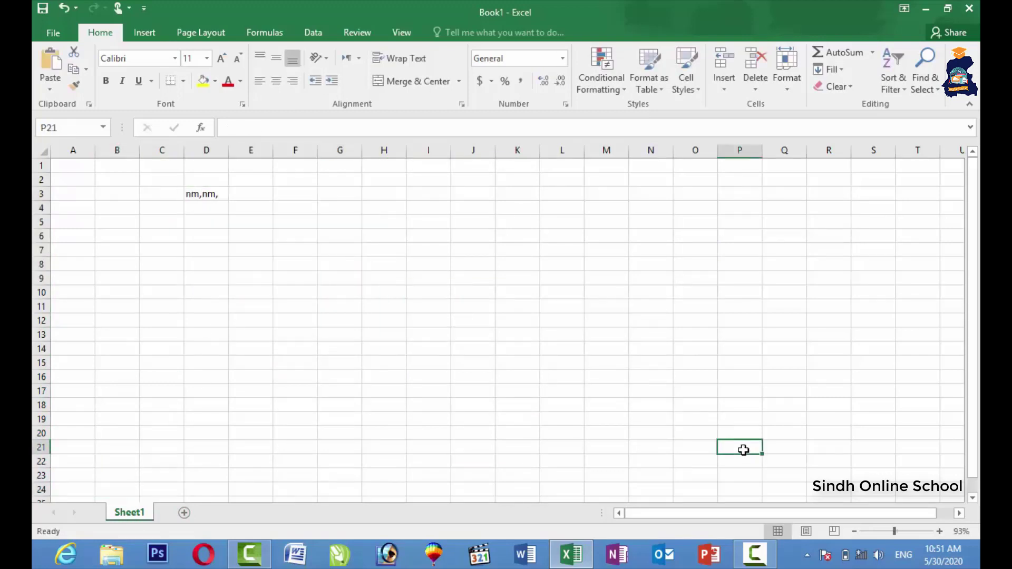
pyautogui.write('hjhj')
pyautogui.click(601, 336)
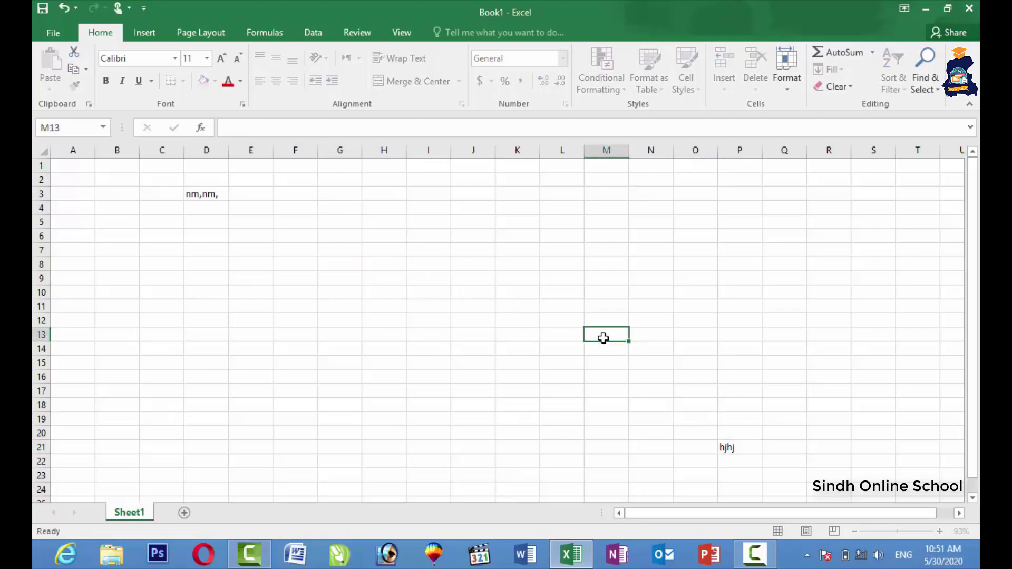
# Step: Add a second worksheet to the workbook and delete it again
pyautogui.click(184, 514)
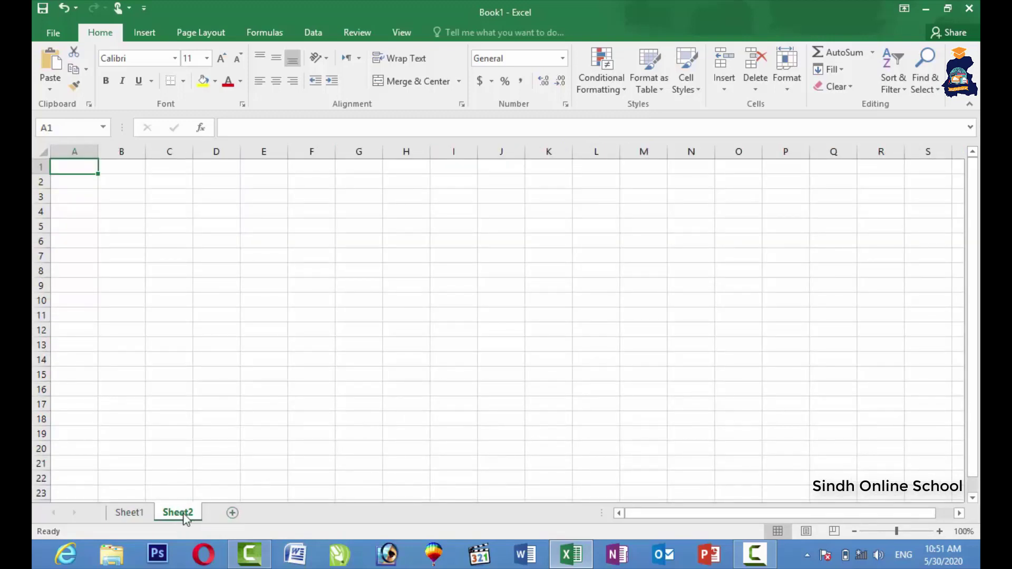
pyautogui.rightClick(186, 513)
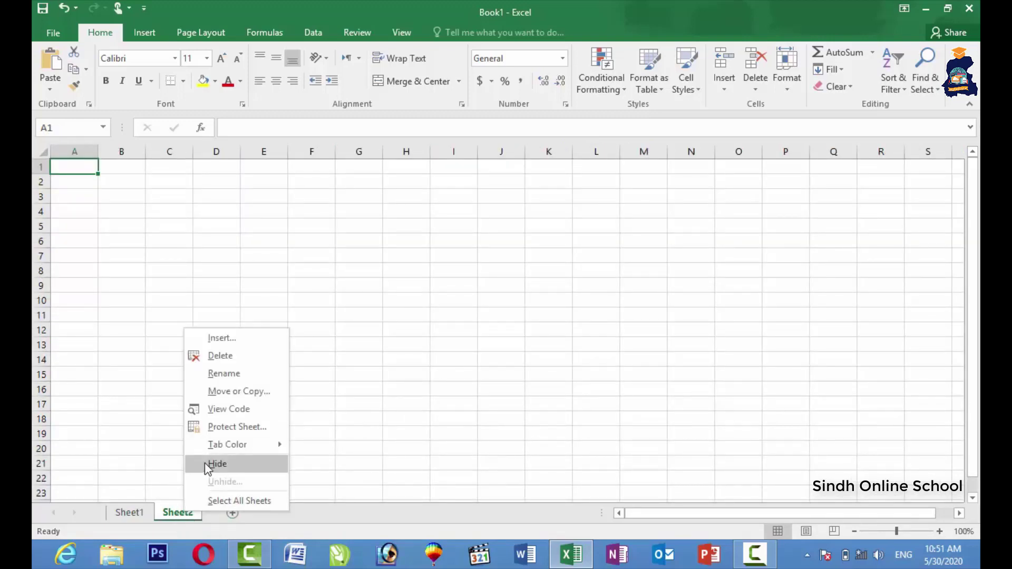
pyautogui.click(227, 357)
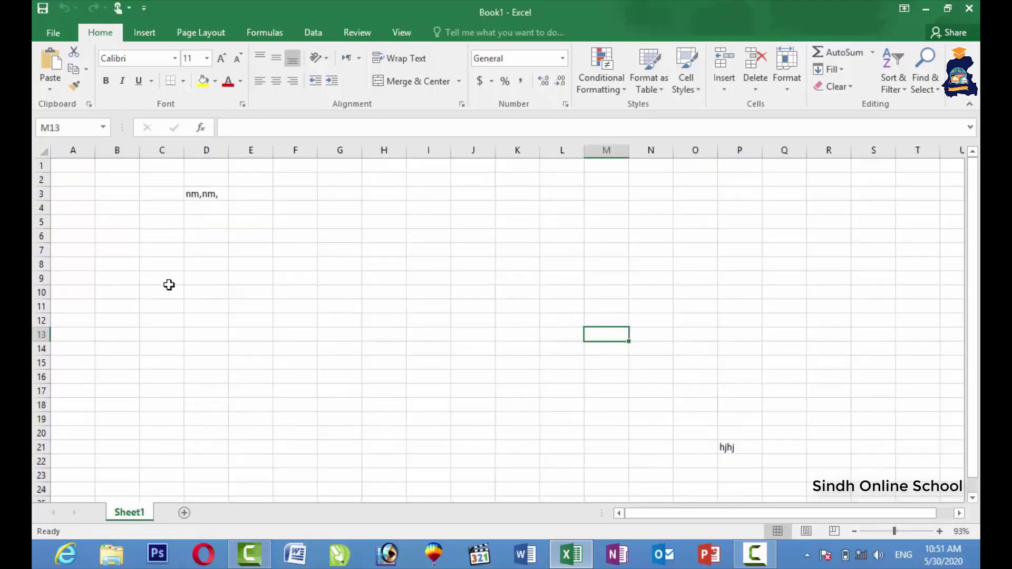
# Step: Clear the contents of the range C2:R23 on Sheet1, removing both sample entries
pyautogui.moveTo(181, 181); pyautogui.dragTo(810, 480)
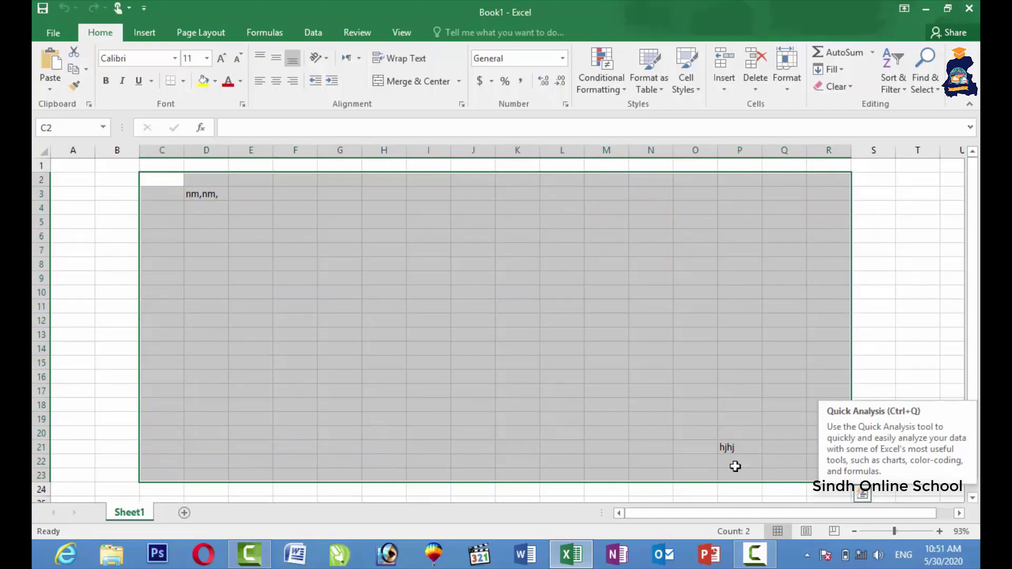
pyautogui.press('Delete')
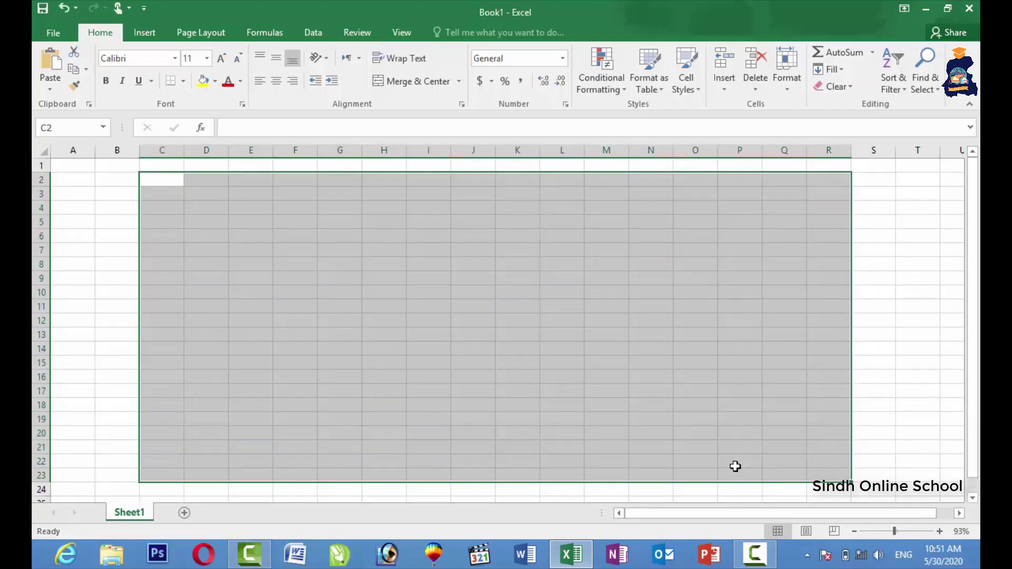
pyautogui.click(552, 328)
pyautogui.click(253, 293)
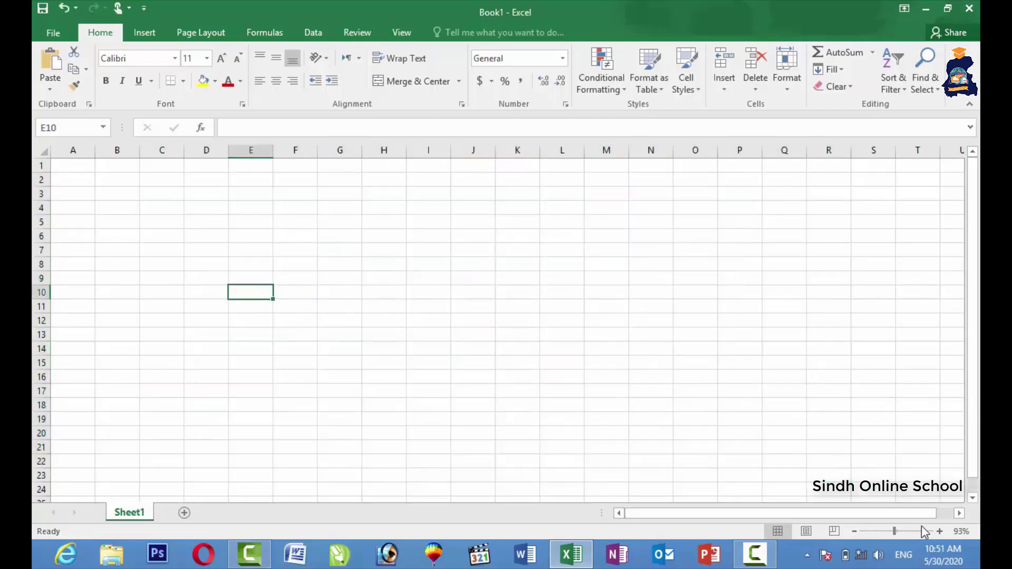
# Step: Zoom the worksheet in to 120%, return the view to cell A1's area, and select cell H7
pyautogui.click(939, 531)
pyautogui.click(939, 531)
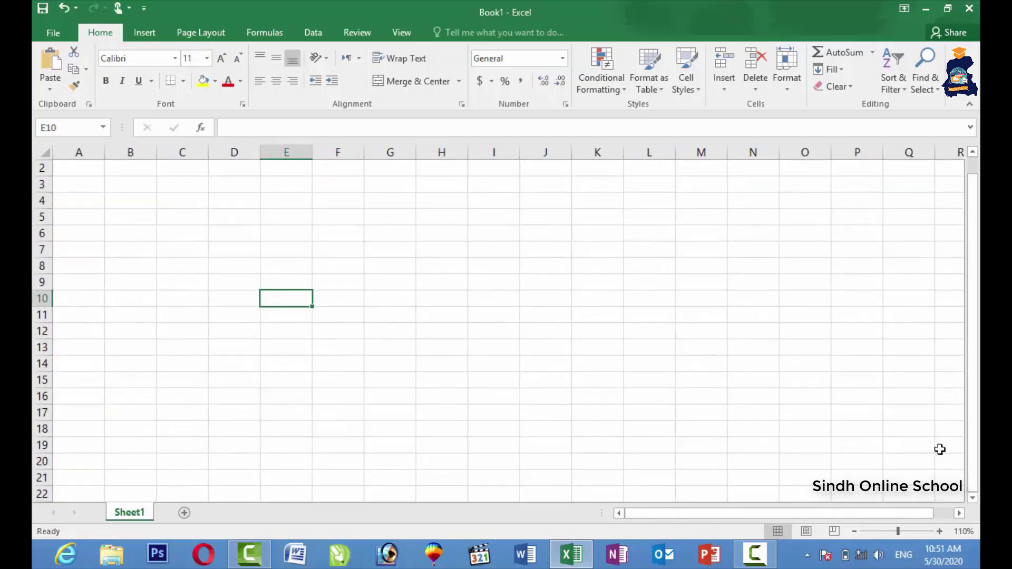
pyautogui.click(940, 531)
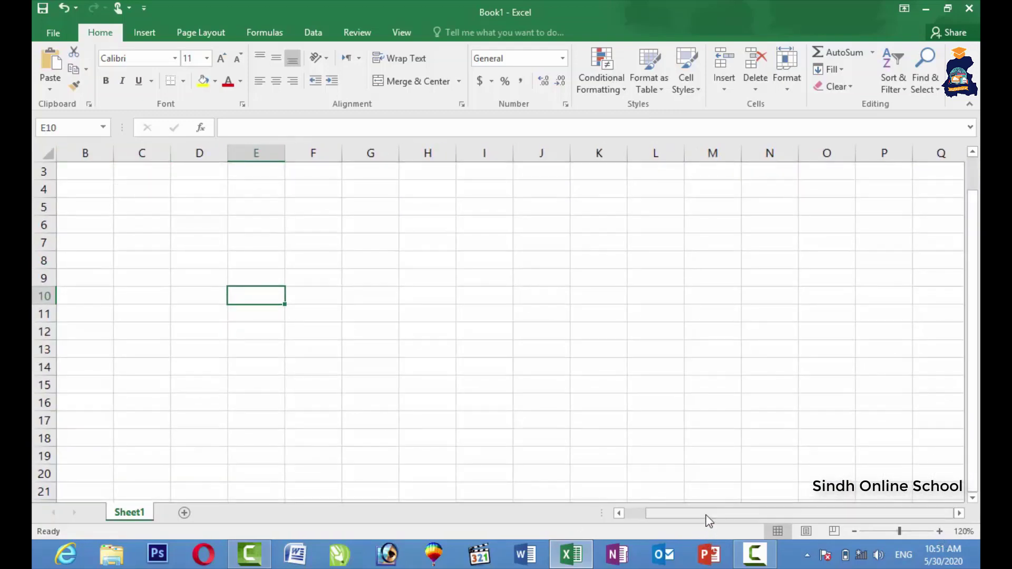
pyautogui.moveTo(705, 516); pyautogui.dragTo(659, 515)
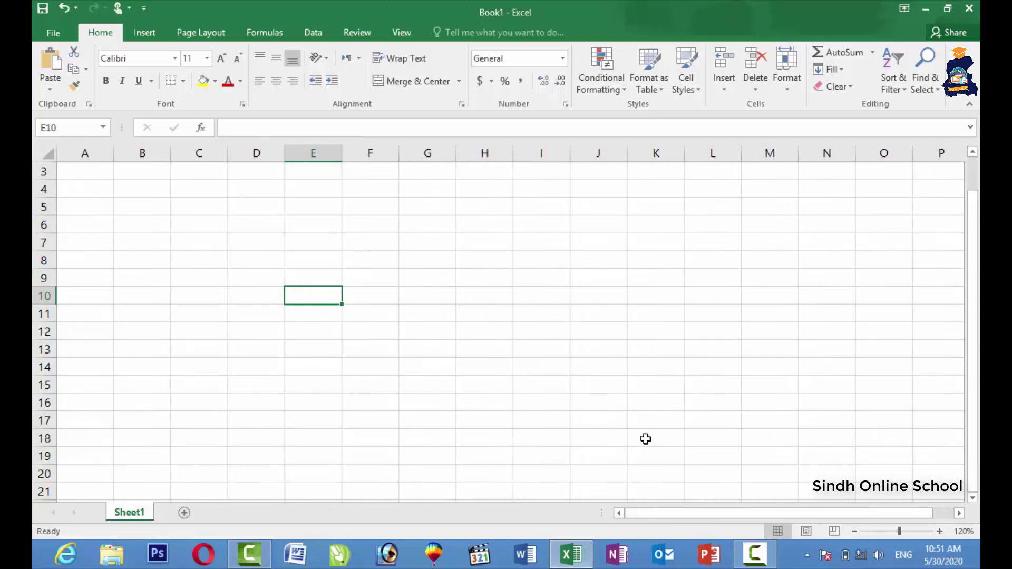
pyautogui.moveTo(973, 417); pyautogui.dragTo(976, 364)
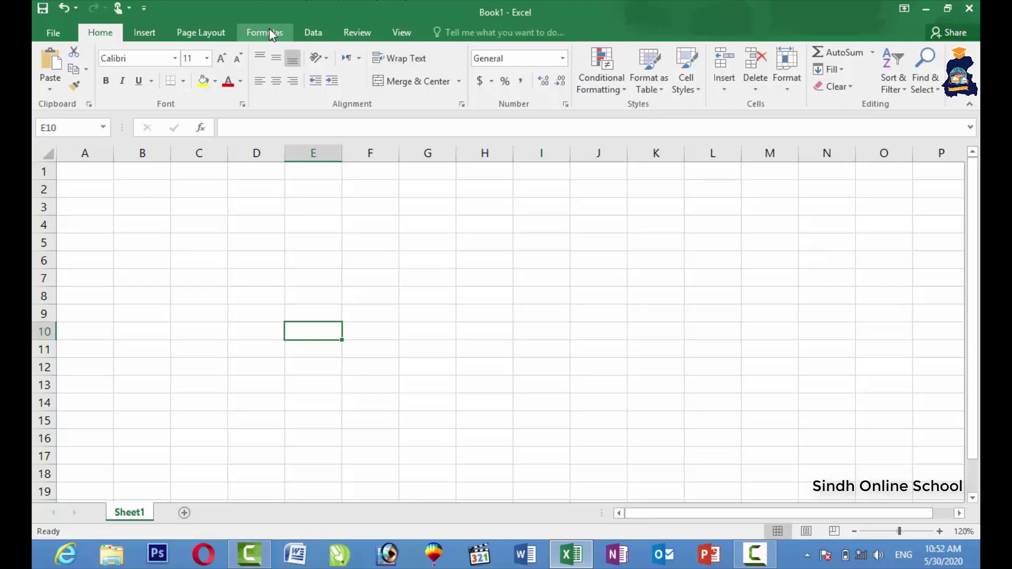
pyautogui.click(487, 277)
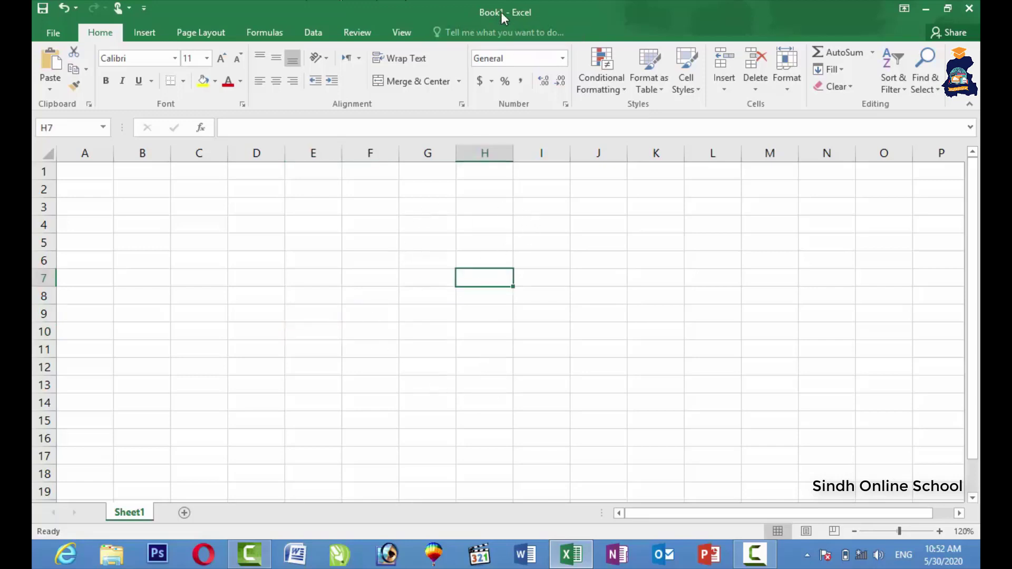
# Step: Start saving the new workbook and choose the Desktop as its save location
pyautogui.click(51, 32)
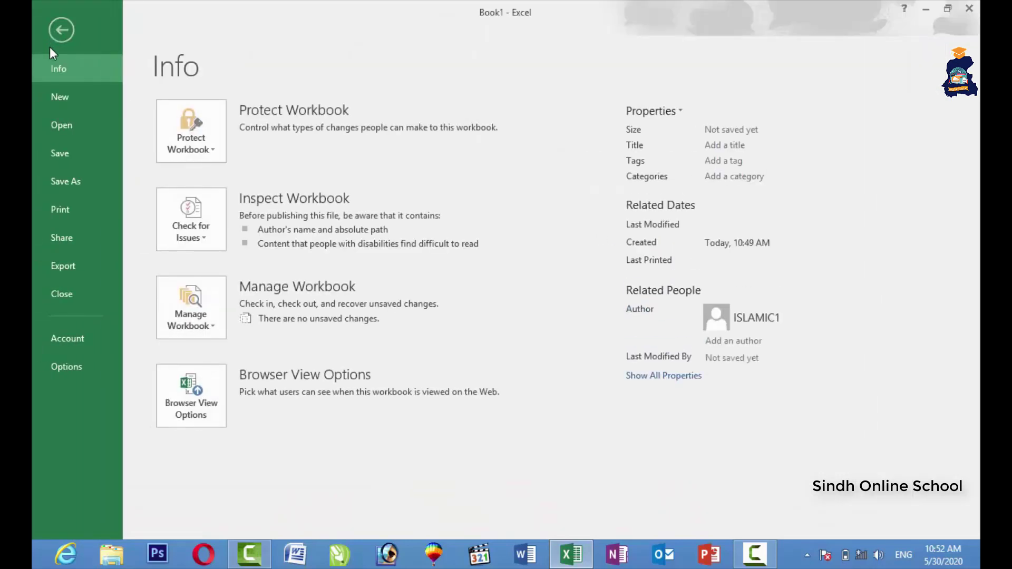
pyautogui.click(54, 154)
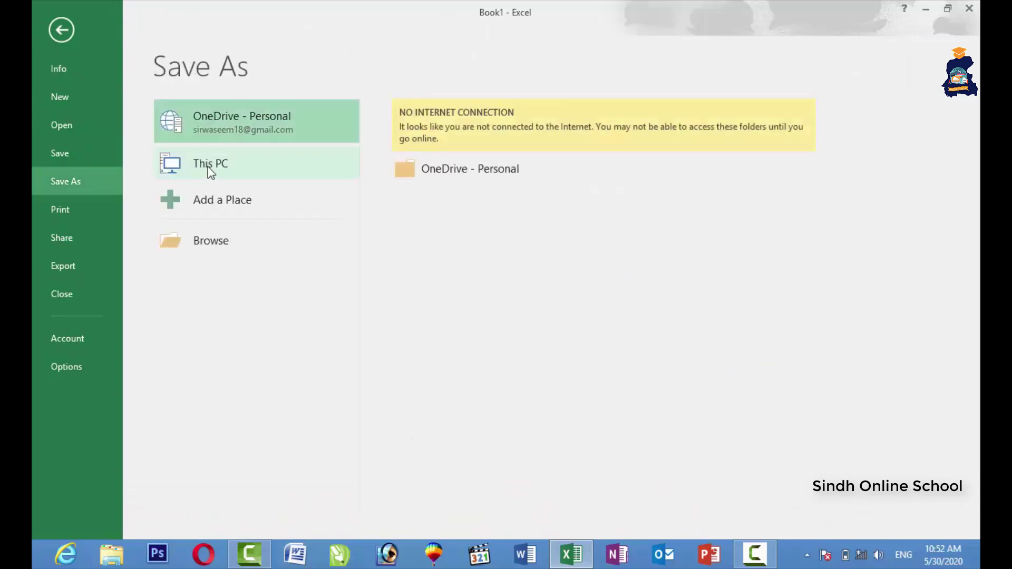
pyautogui.click(239, 204)
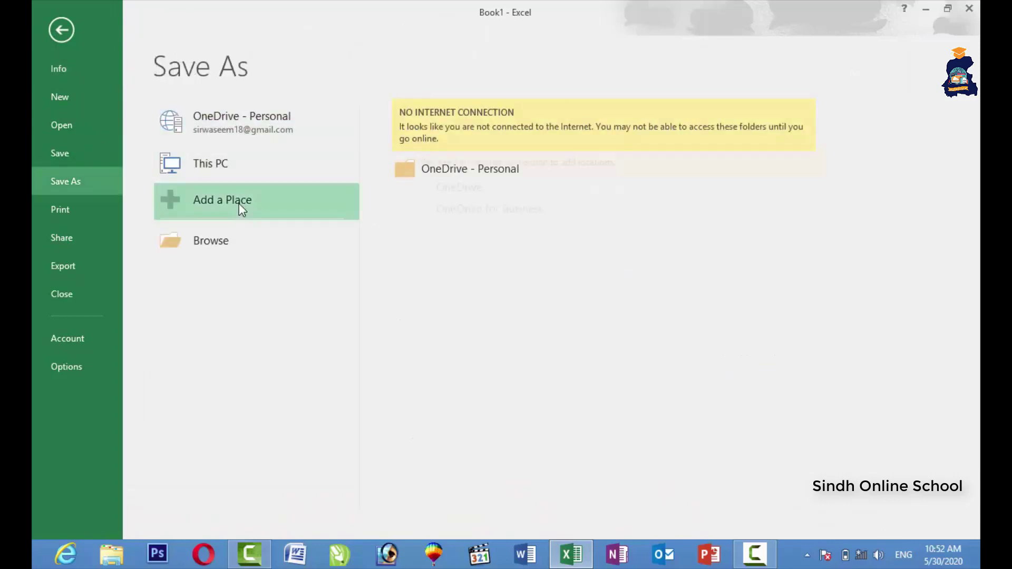
pyautogui.click(230, 236)
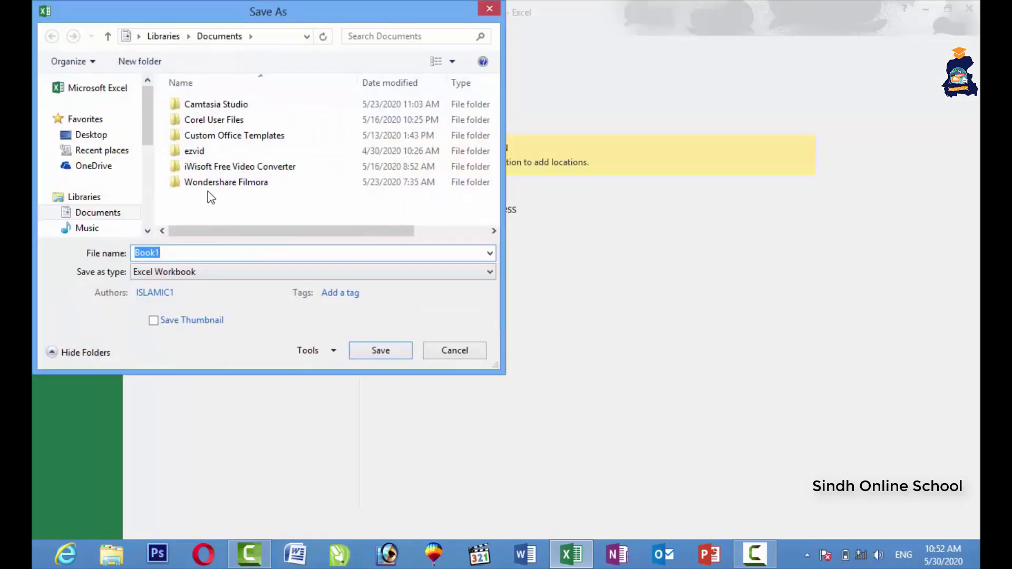
pyautogui.click(105, 136)
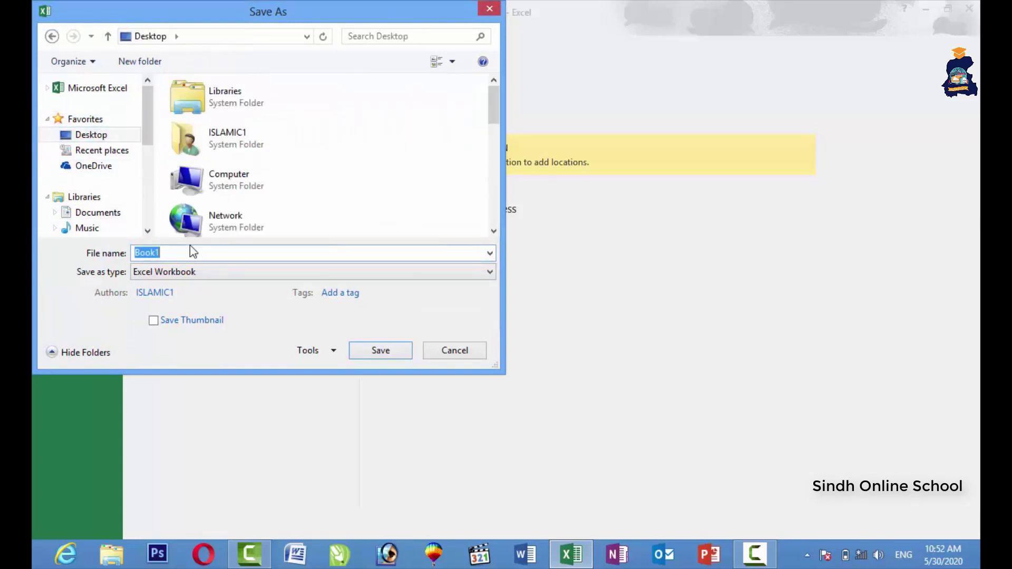
# Step: Name the workbook file "online school com" and save it
pyautogui.write('online')
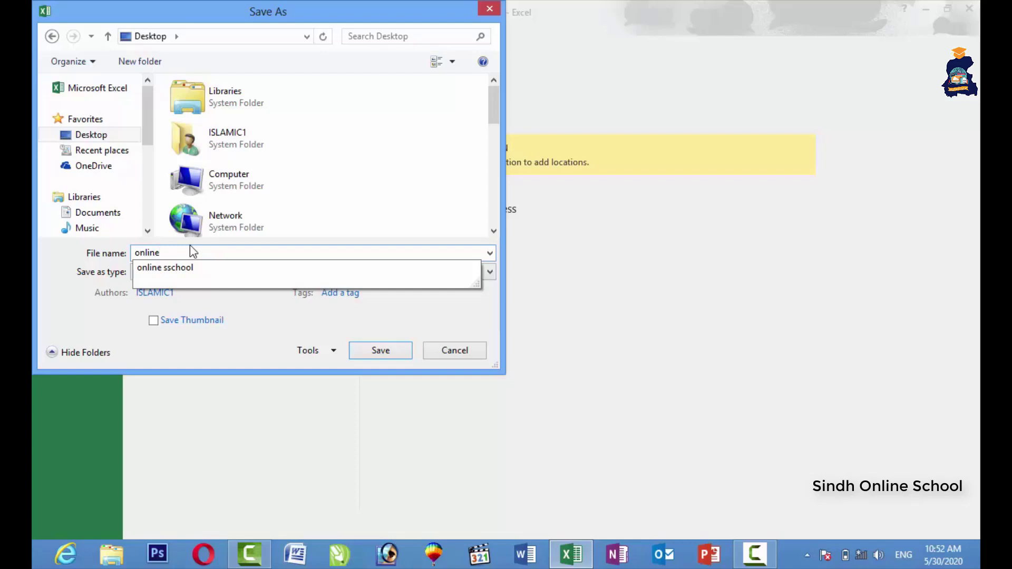
pyautogui.press('Down')
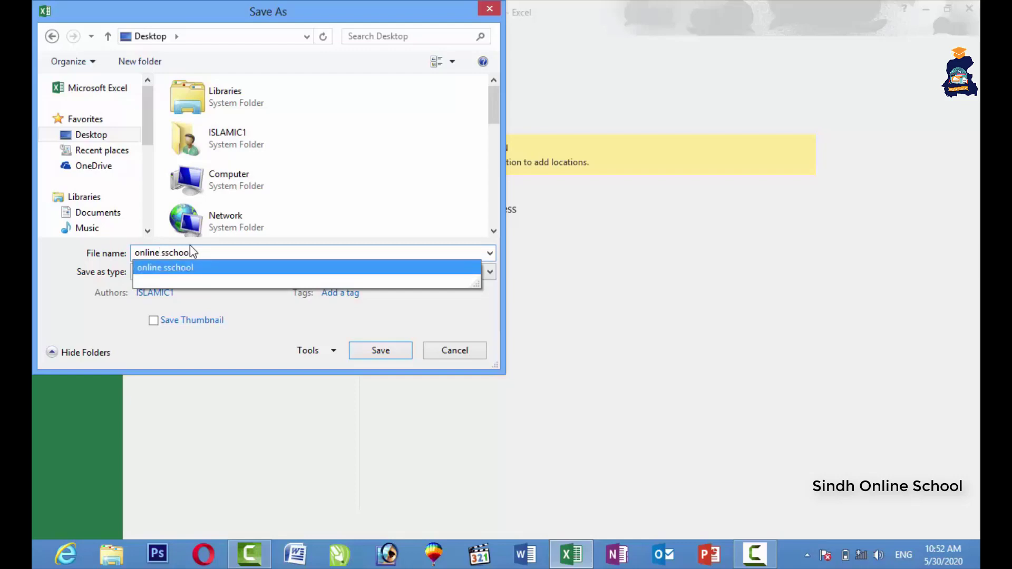
pyautogui.press('Return')
pyautogui.write('comm')
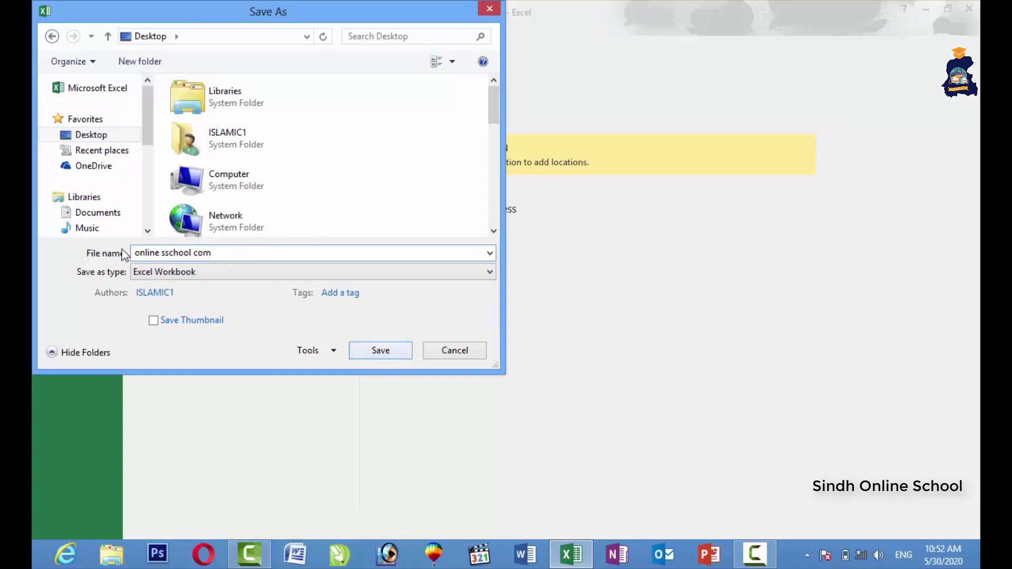
pyautogui.click(170, 253)
pyautogui.press('BackSpace')
pyautogui.click(401, 360)
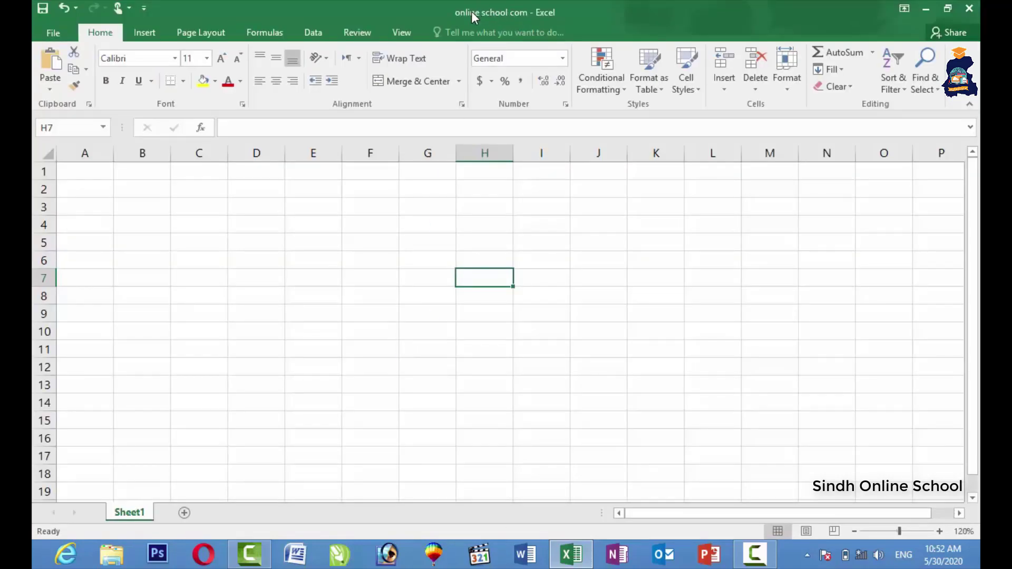
# Step: Enter the text "sindh online" in cell A1
pyautogui.click(242, 128)
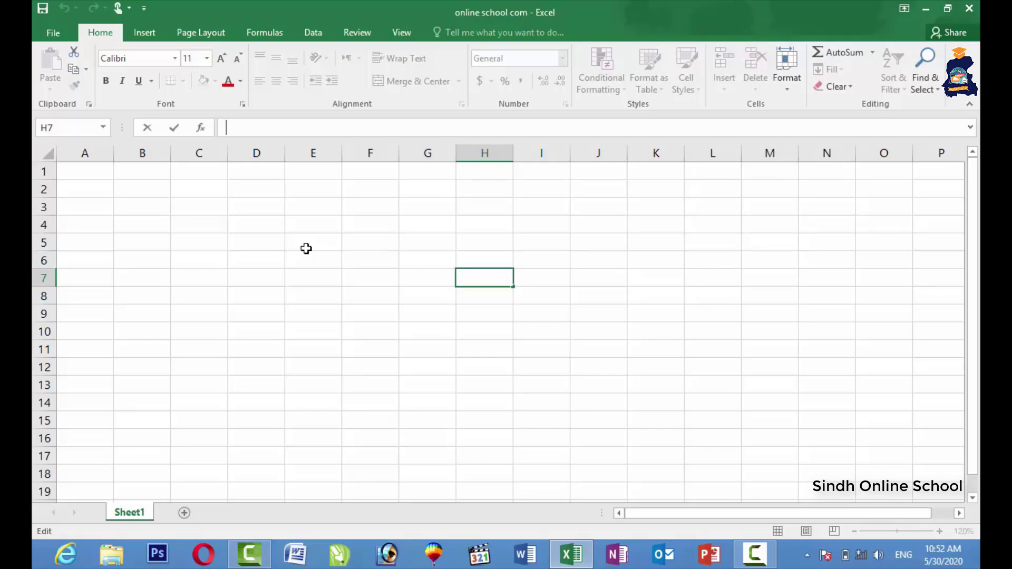
pyautogui.click(102, 177)
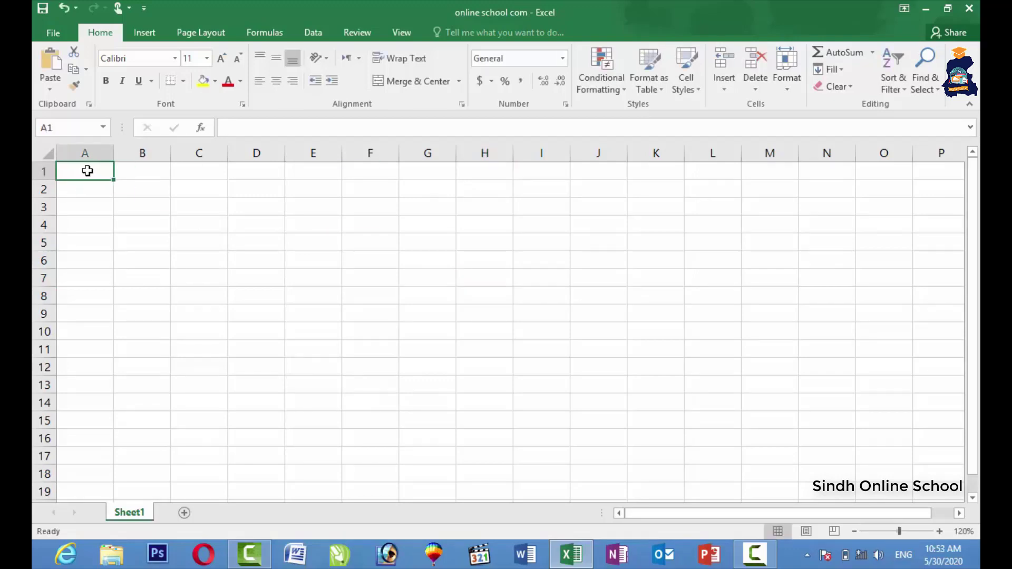
pyautogui.hotkey('ctrl', 'alt', 'v')
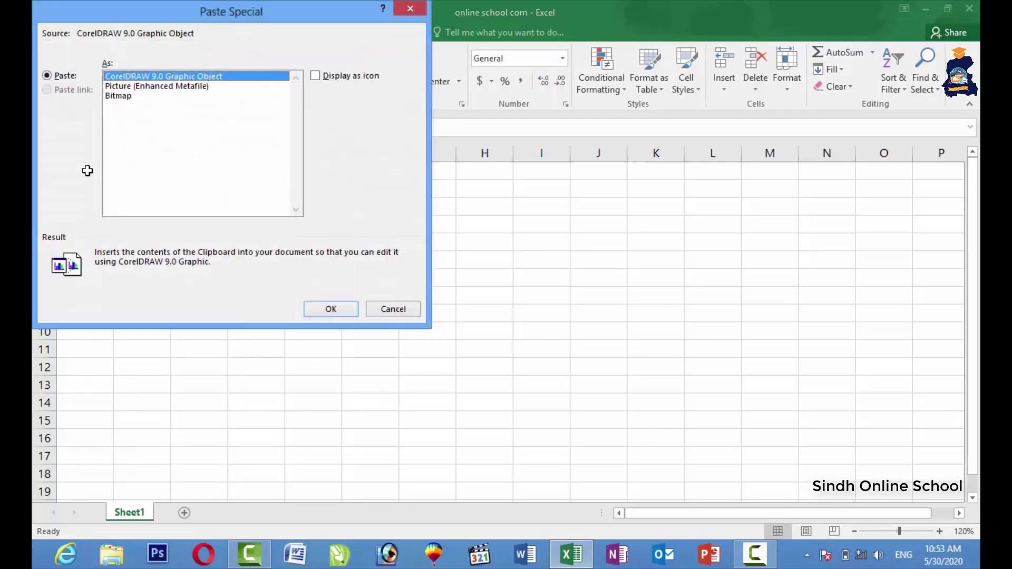
pyautogui.click(393, 311)
pyautogui.write('sindh')
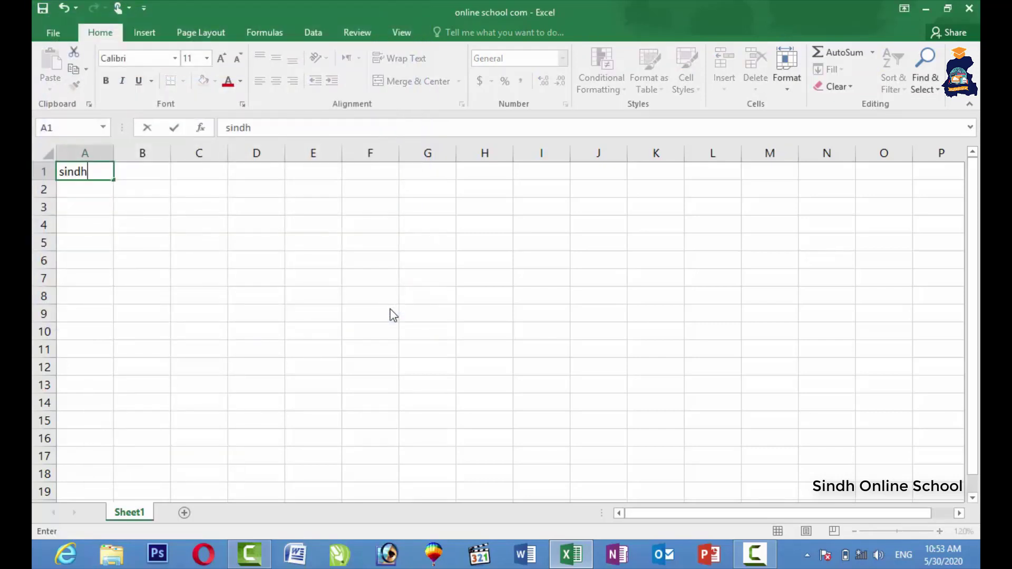
pyautogui.write(' online')
pyautogui.click(93, 191)
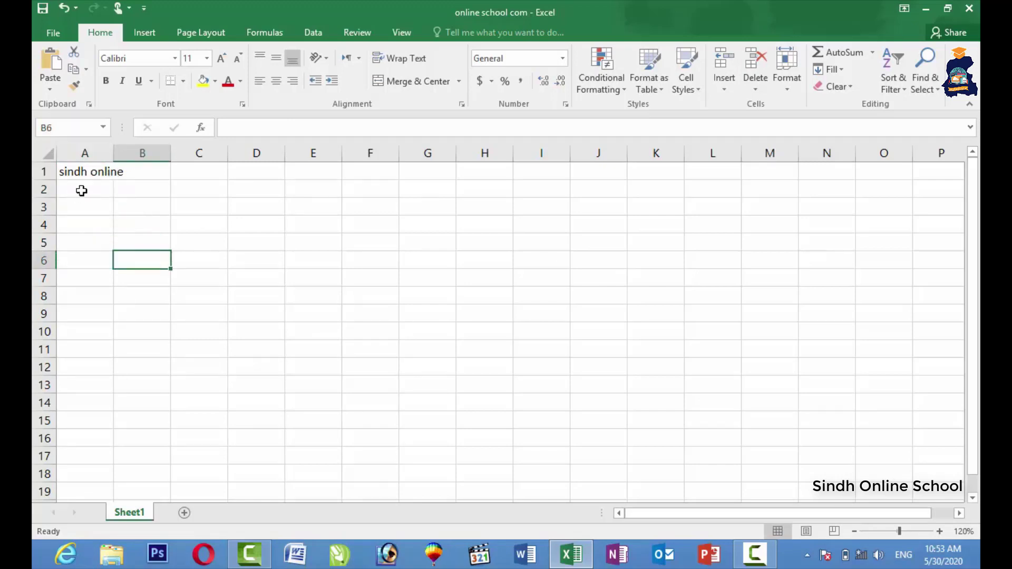
# Step: Try widening column A manually and by auto-fitting it to the text in A1, undoing each width change
pyautogui.click(83, 169)
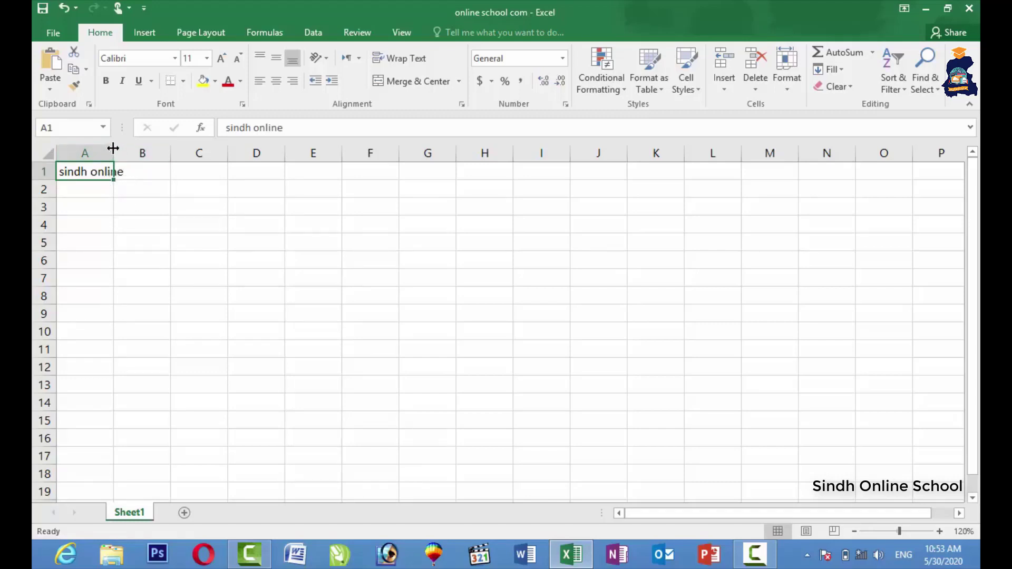
pyautogui.moveTo(114, 148); pyautogui.dragTo(127, 151)
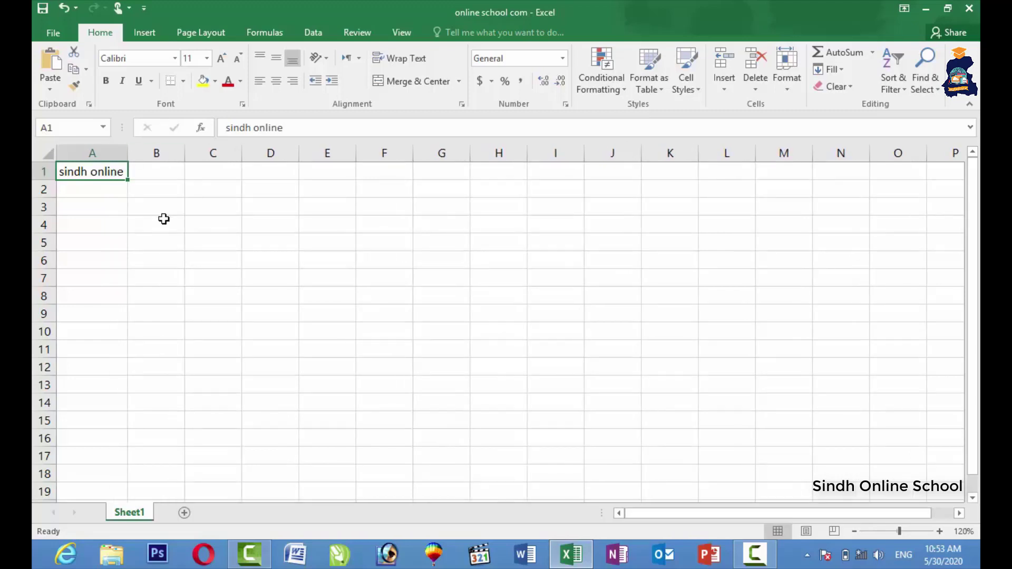
pyautogui.hotkey('ctrl', 'z')
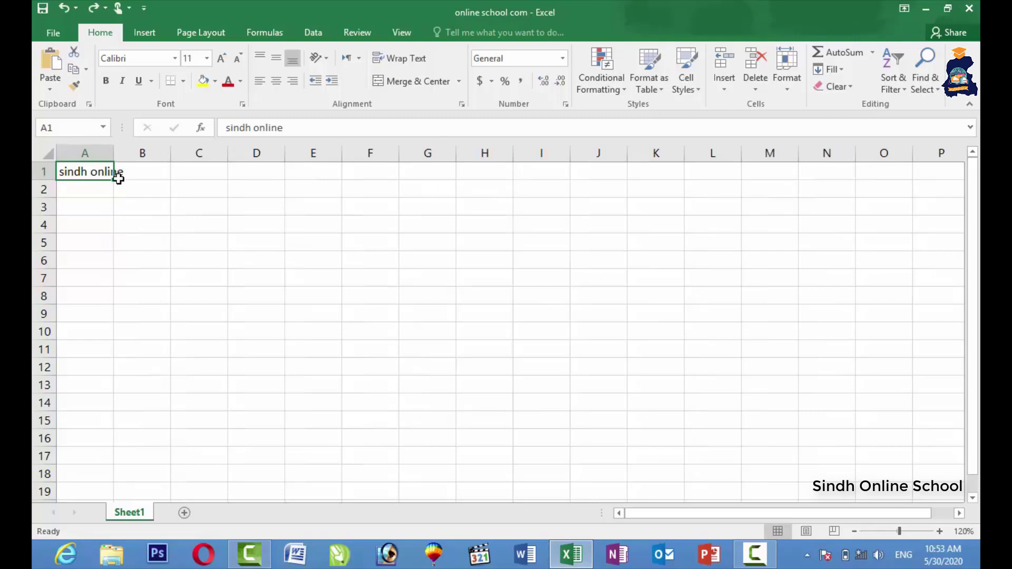
pyautogui.doubleClick(113, 151)
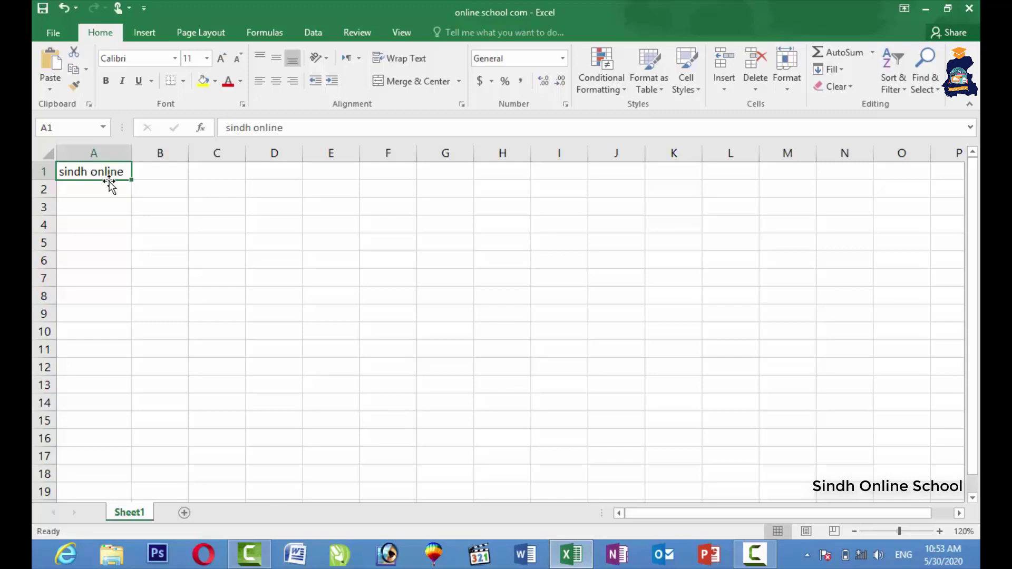
pyautogui.hotkey('ctrl', 'z')
# Step: Append the letter "r" to the text in cell A1 so it reads "sindh onliner"
pyautogui.click(301, 127)
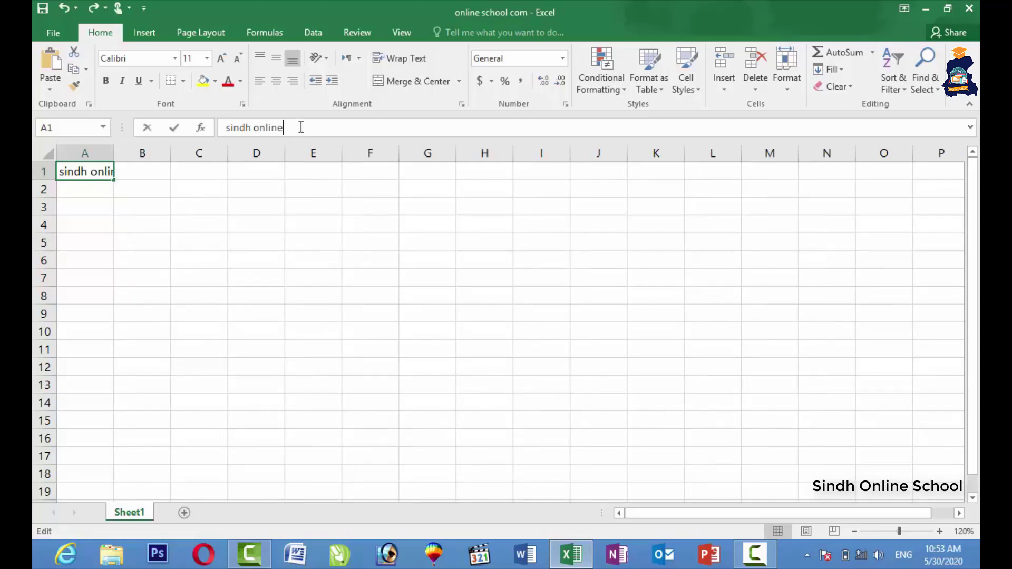
pyautogui.write('r')
pyautogui.click(255, 351)
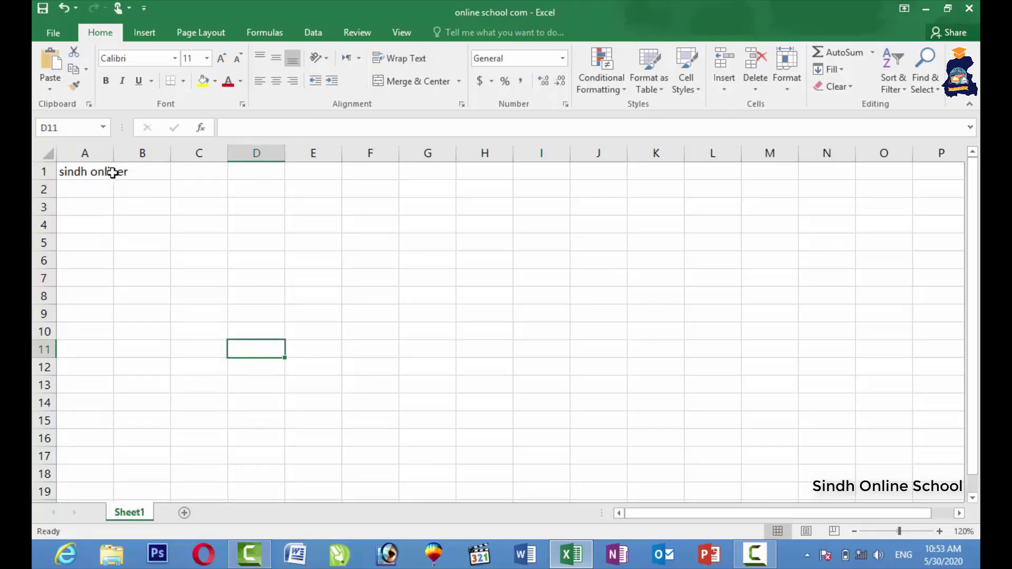
pyautogui.click(94, 173)
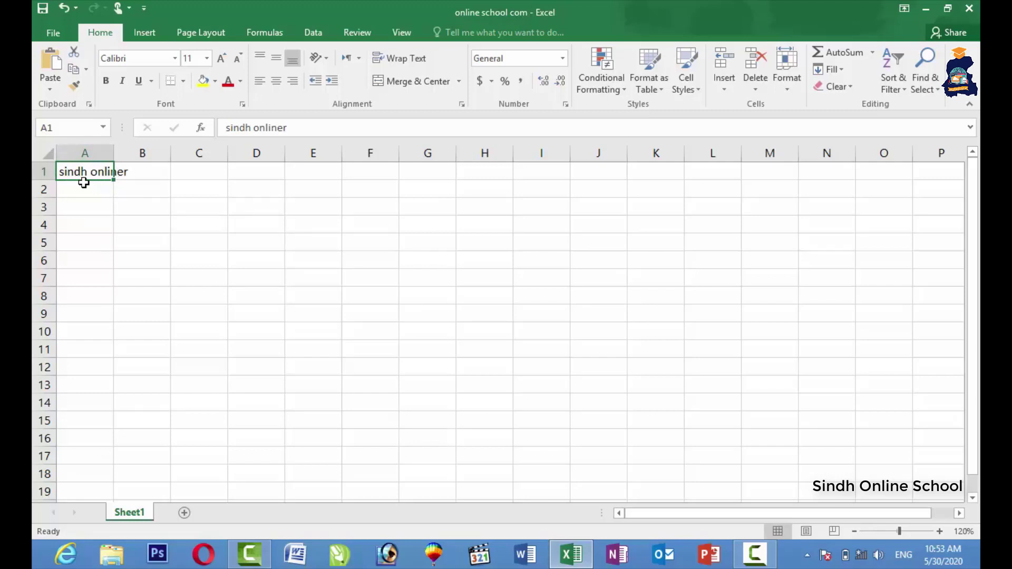
pyautogui.moveTo(405, 224); pyautogui.dragTo(203, 253)
pyautogui.click(194, 294)
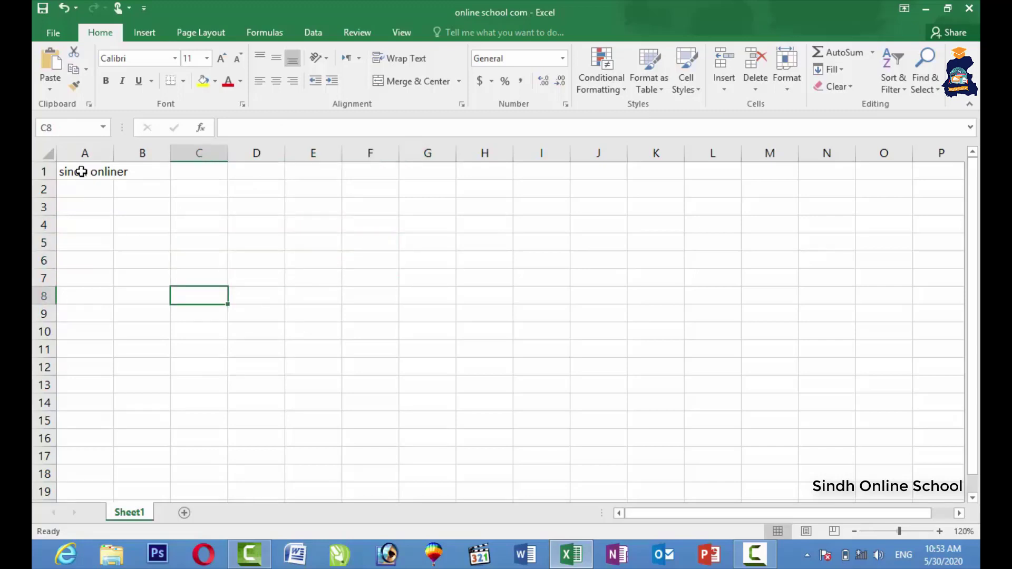
# Step: Try erasing the whole entry in cell A1 and undo the deletion
pyautogui.click(83, 172)
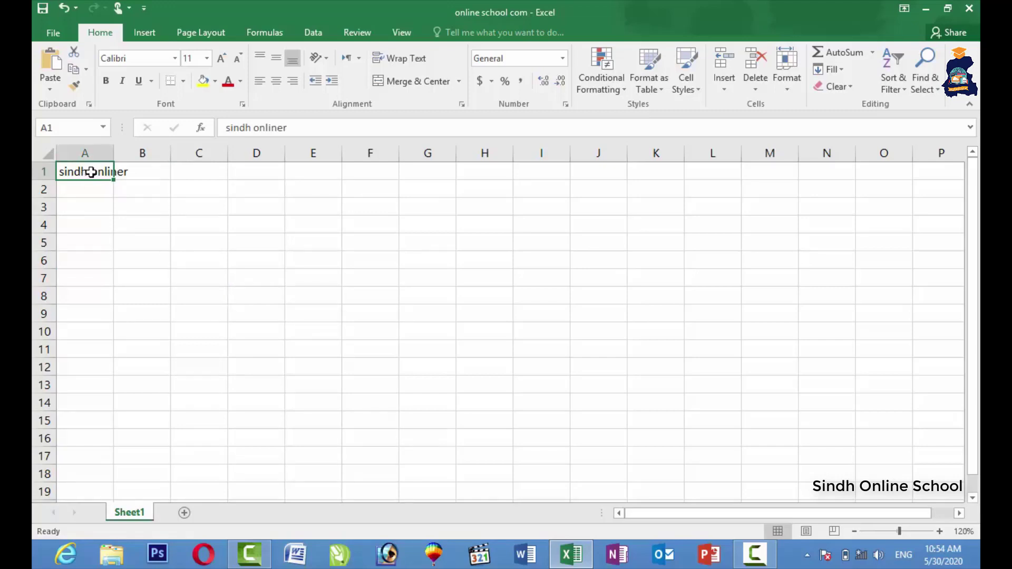
pyautogui.press('BackSpace')
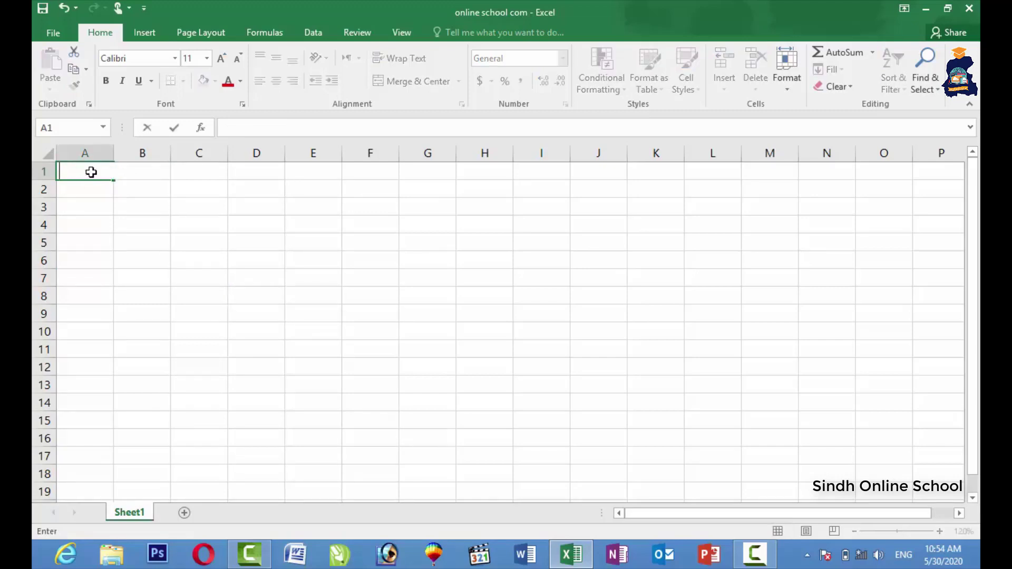
pyautogui.hotkey('ctrl', 'z')
pyautogui.click(85, 202)
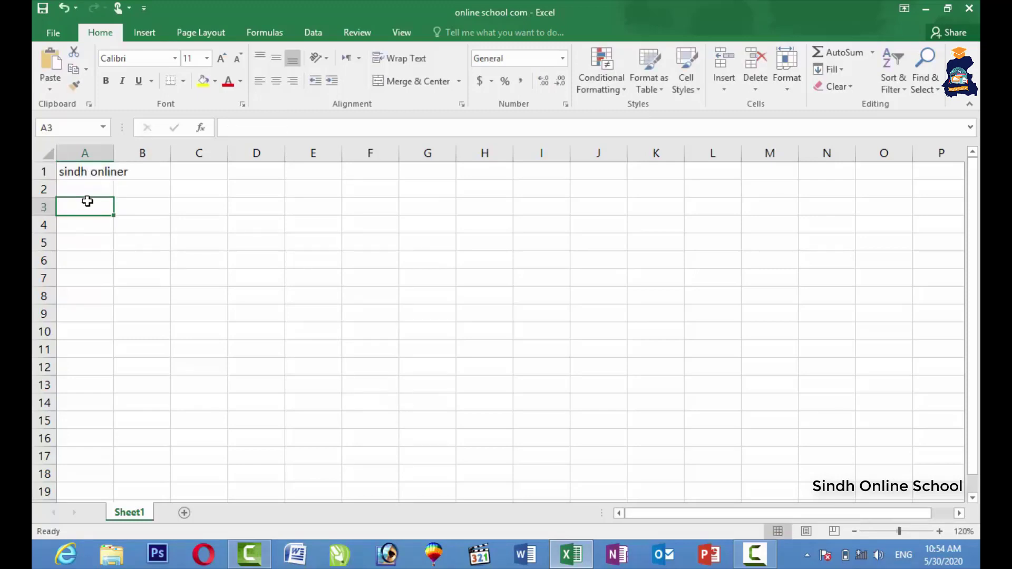
# Step: Try removing only the last letter of cell A1's text and undo the edit
pyautogui.click(82, 169)
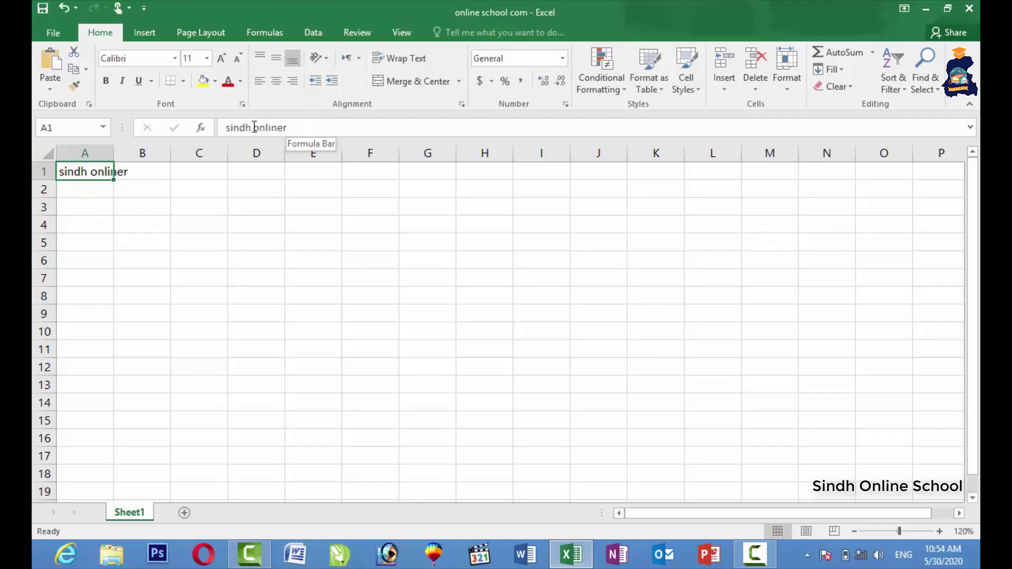
pyautogui.click(297, 125)
pyautogui.press('BackSpace')
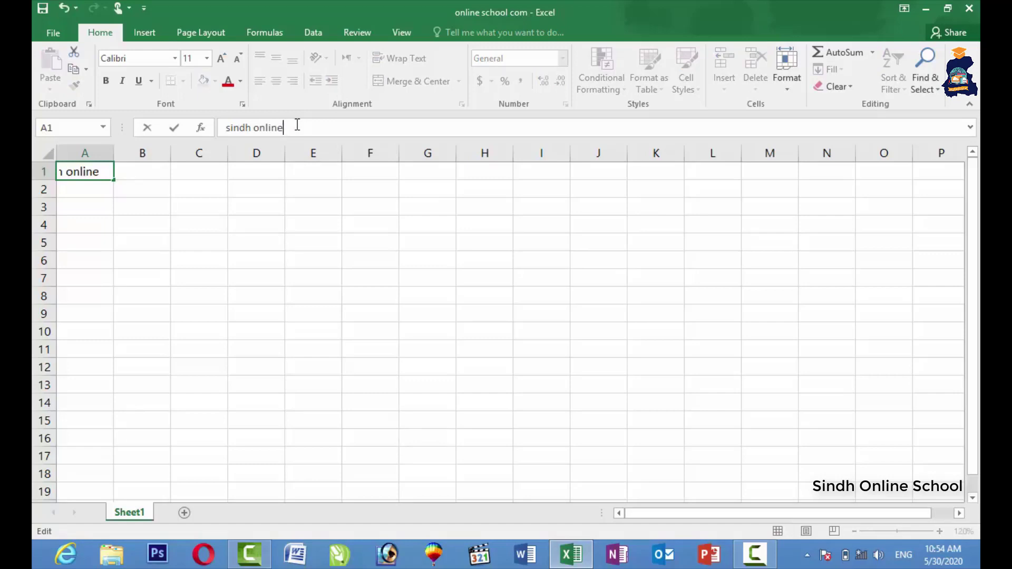
pyautogui.hotkey('ctrl', 'z')
pyautogui.click(262, 217)
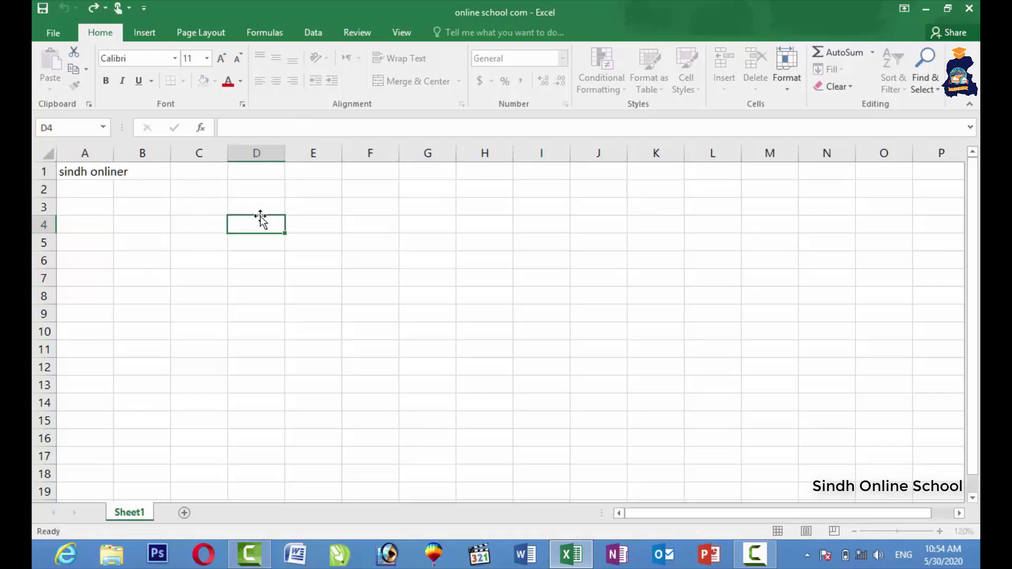
# Step: Edit cell A1 in place, deleting the final "r" so the text reads "sindh online"
pyautogui.click(120, 172)
pyautogui.doubleClick(98, 172)
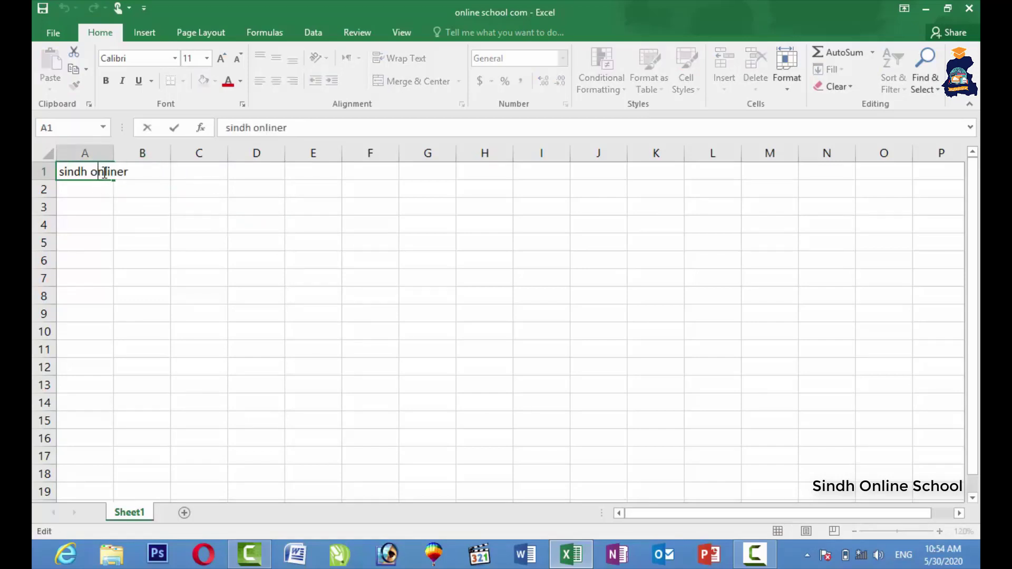
pyautogui.press('Right')
pyautogui.press('Right')
pyautogui.press('Right')
pyautogui.press('Right')
pyautogui.press('Right')
pyautogui.press('BackSpace')
pyautogui.click(117, 242)
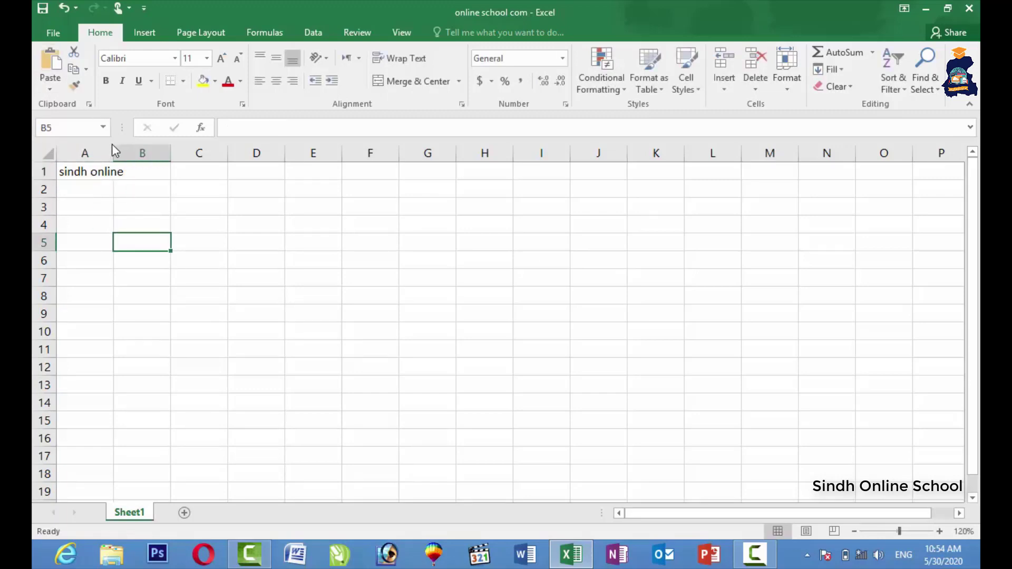
# Step: Fill row 2 with the column headings sr.no, name, course, batch and year in cells A2 to E2
pyautogui.click(99, 193)
pyautogui.write('sr')
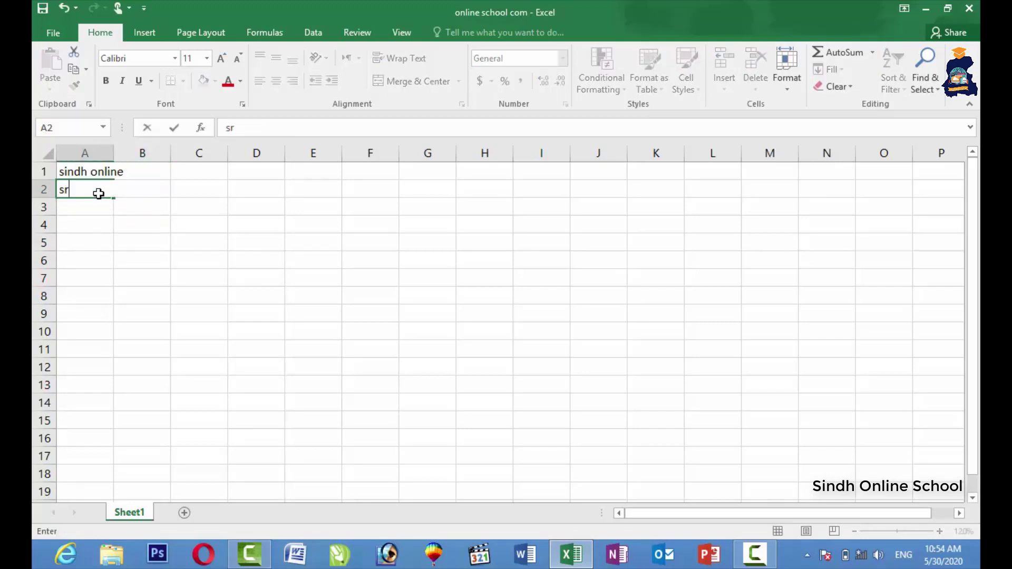
pyautogui.write('.no')
pyautogui.press('Tab')
pyautogui.write('name')
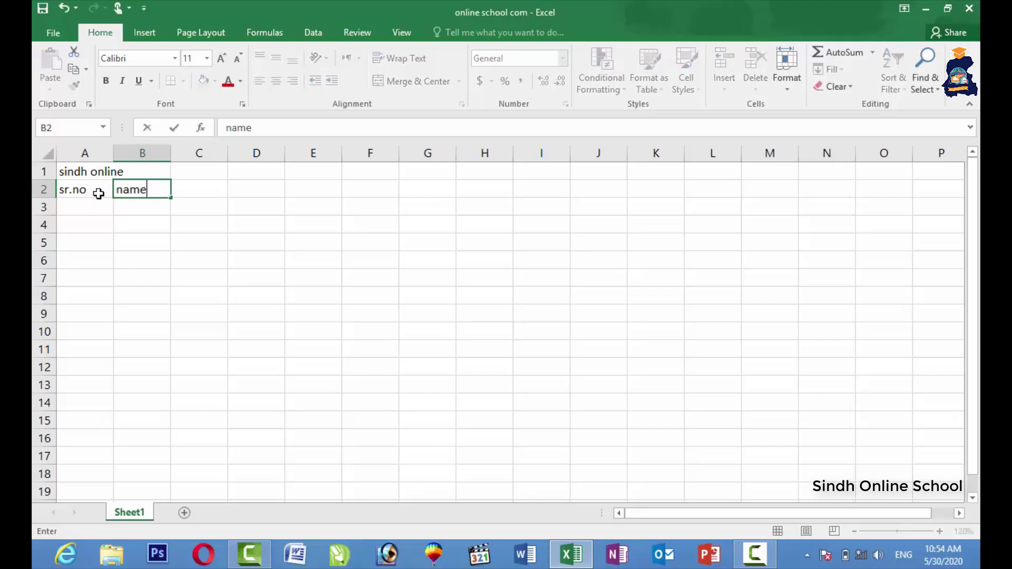
pyautogui.press('Tab')
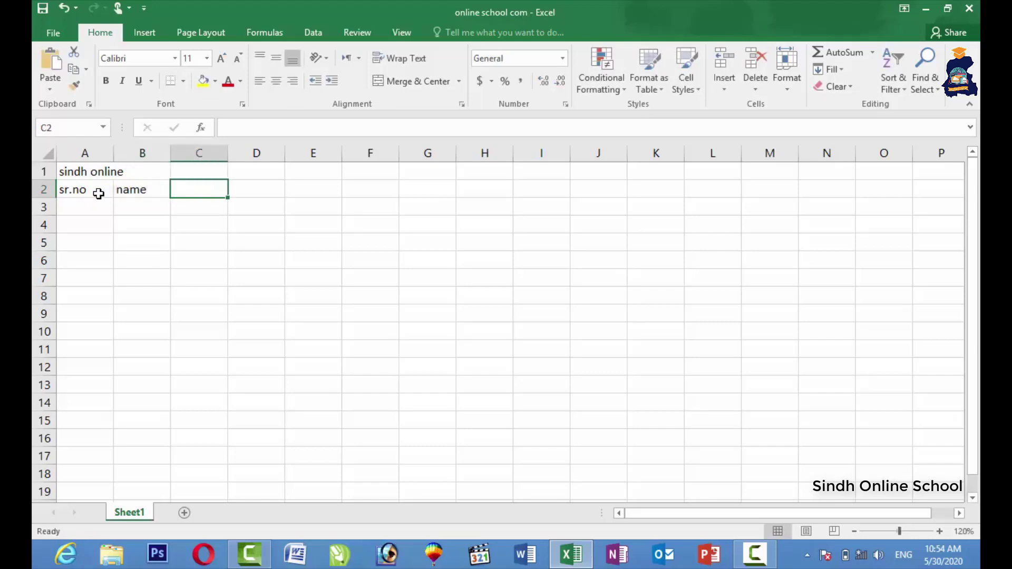
pyautogui.write('course')
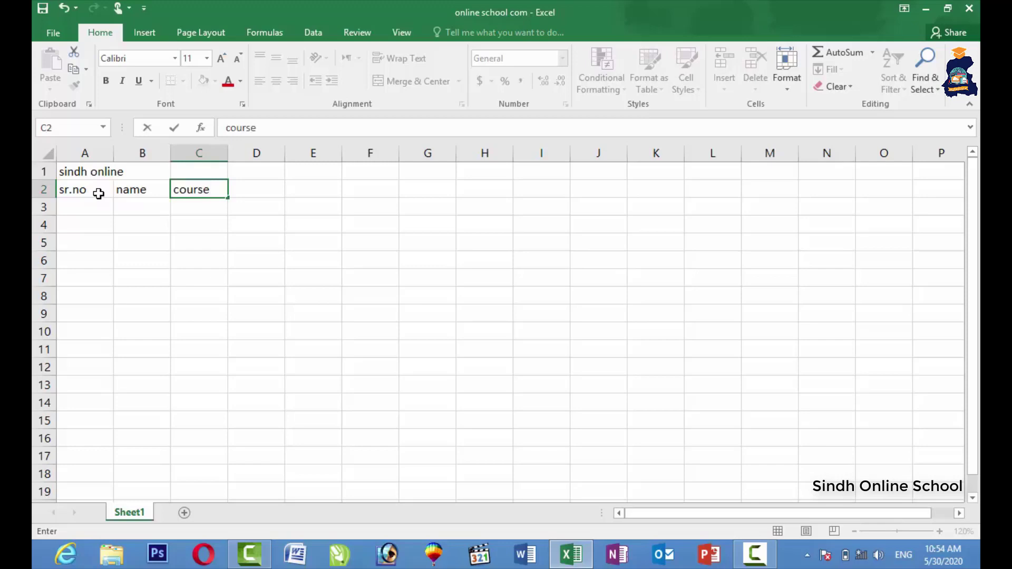
pyautogui.press('Tab')
pyautogui.write('b')
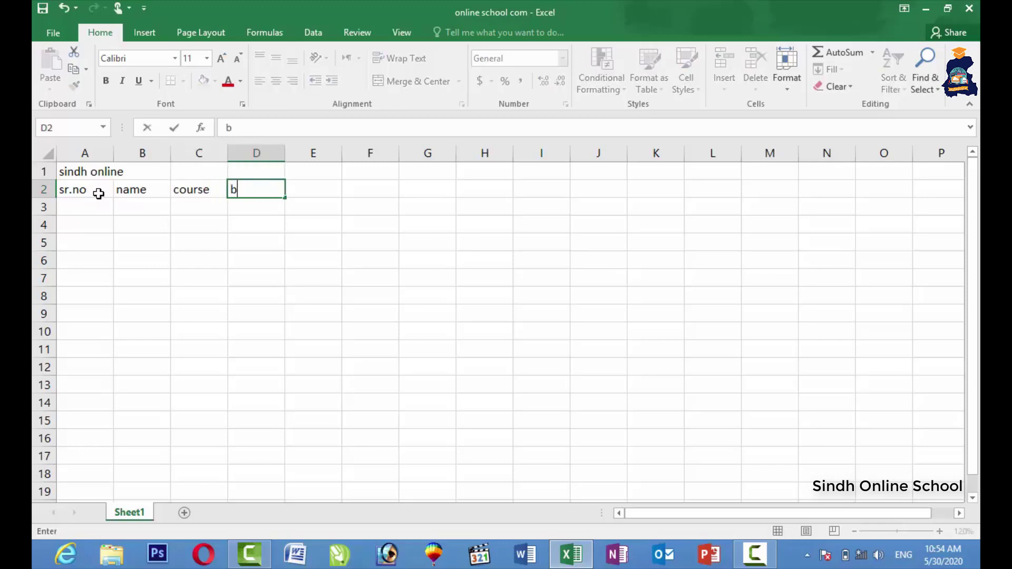
pyautogui.write('atch')
pyautogui.press('Tab')
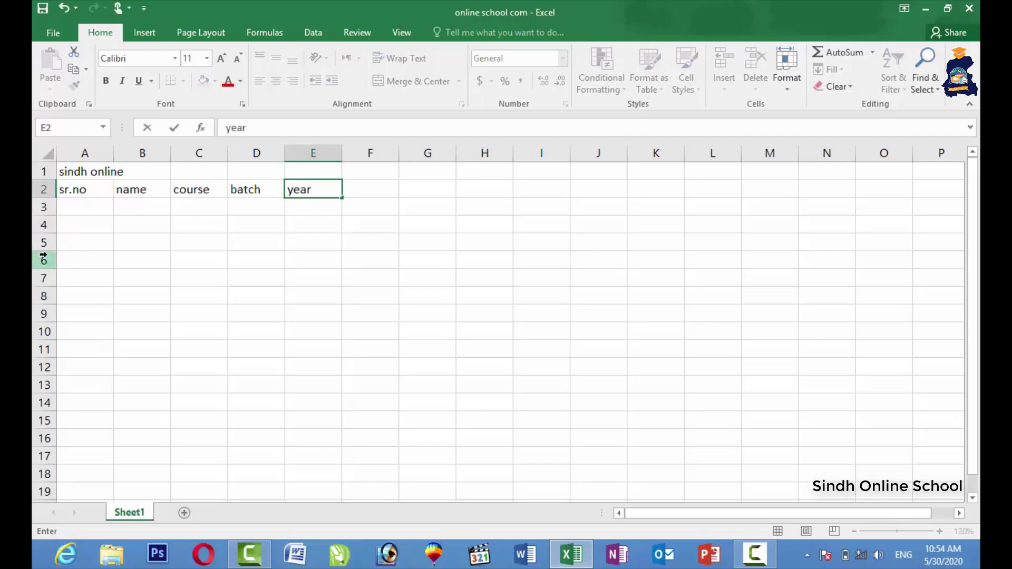
pyautogui.click(254, 273)
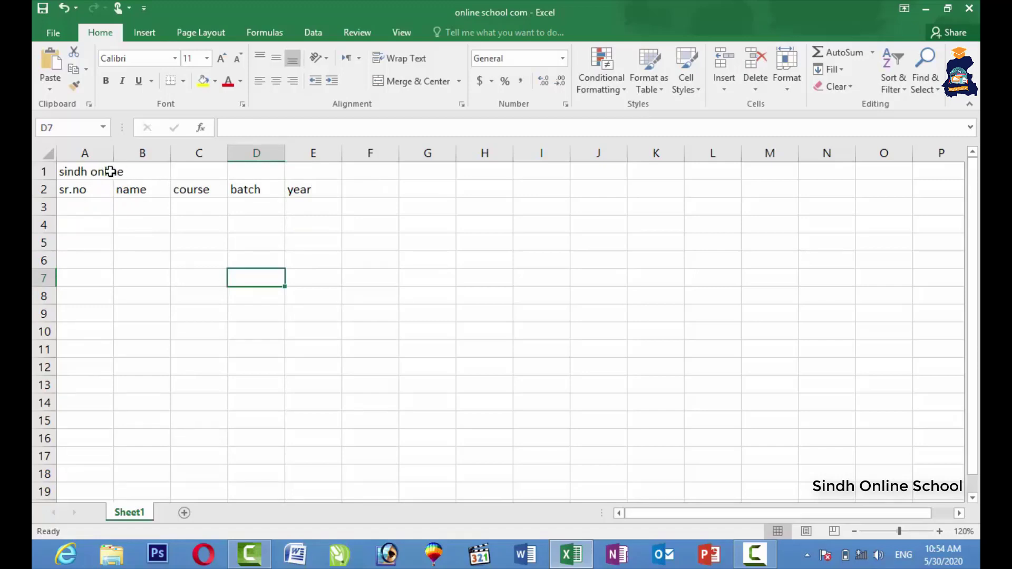
# Step: Merge and center the title in cell A1 across cells A1 to E1
pyautogui.click(70, 173)
pyautogui.moveTo(70, 173); pyautogui.dragTo(291, 175)
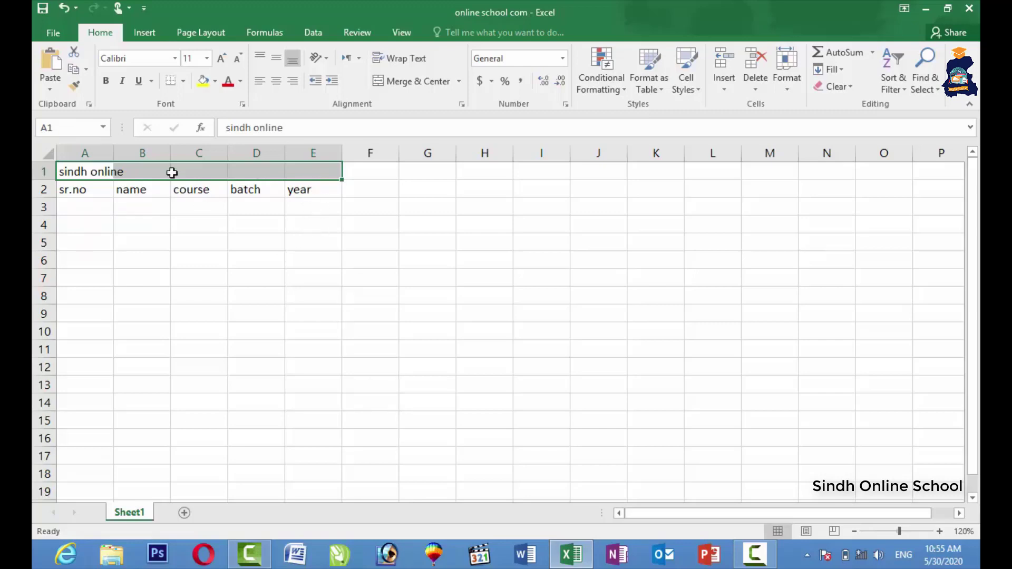
pyautogui.click(280, 88)
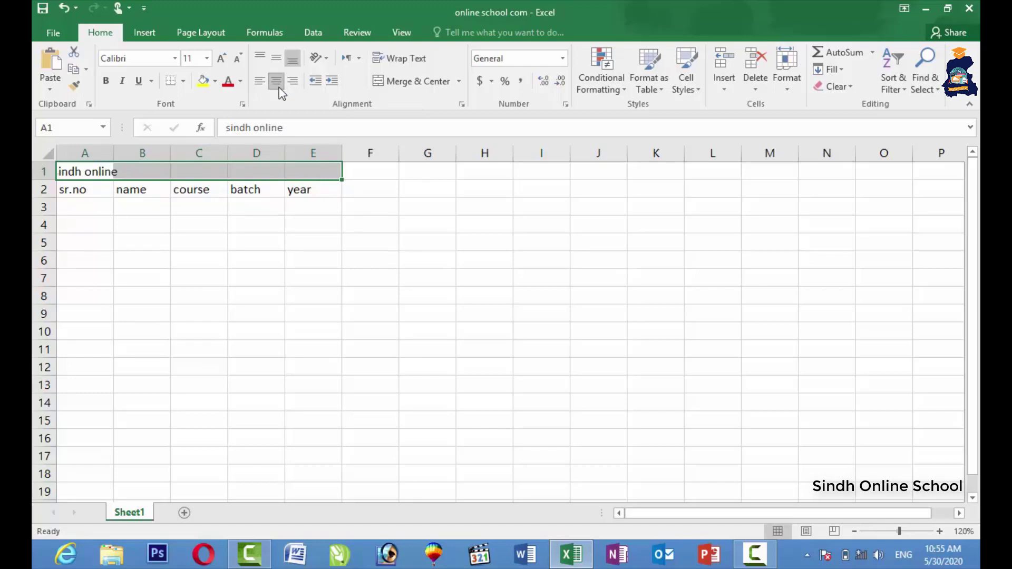
pyautogui.click(407, 84)
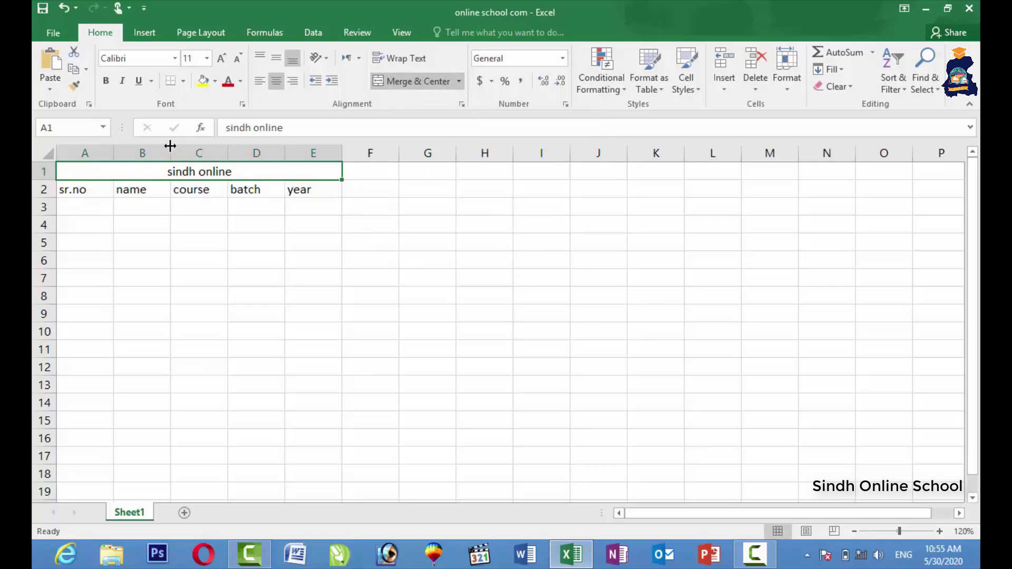
# Step: Make the merged title in row 1 bold and change its font to Akbar
pyautogui.click(105, 81)
pyautogui.click(175, 59)
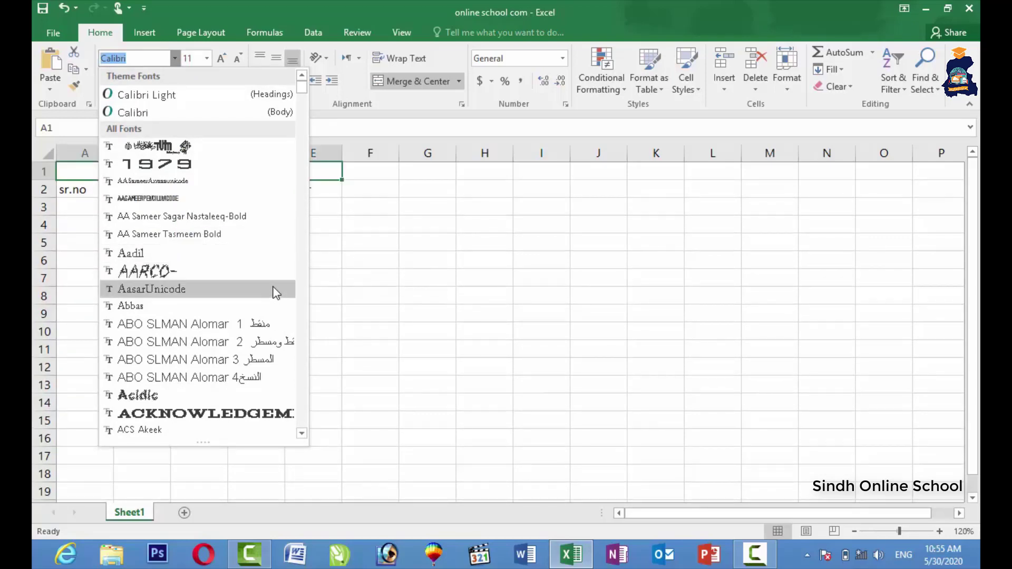
pyautogui.scroll(-4, 272, 287)
pyautogui.scroll(-10, 207, 277)
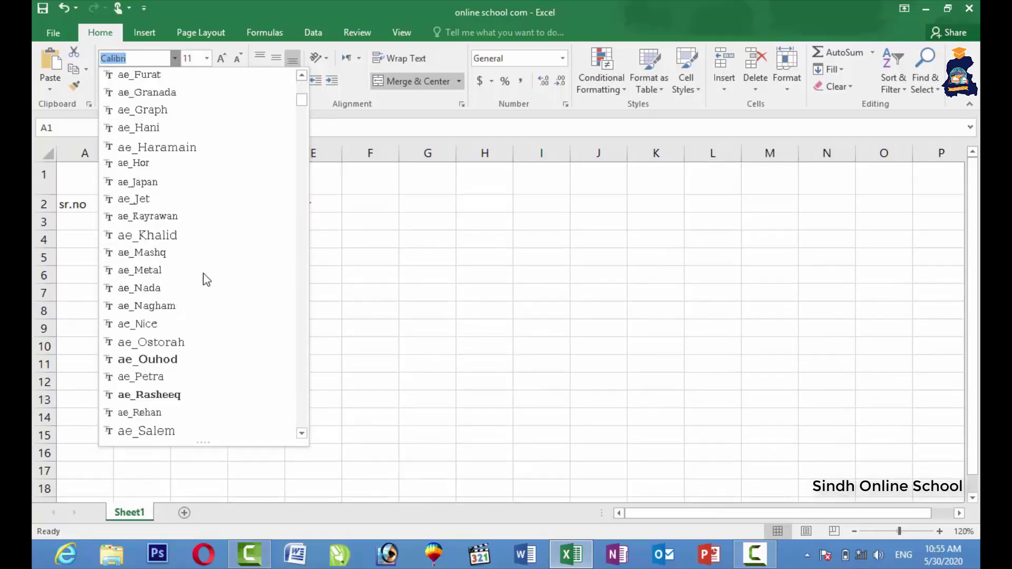
pyautogui.scroll(-10, 206, 279)
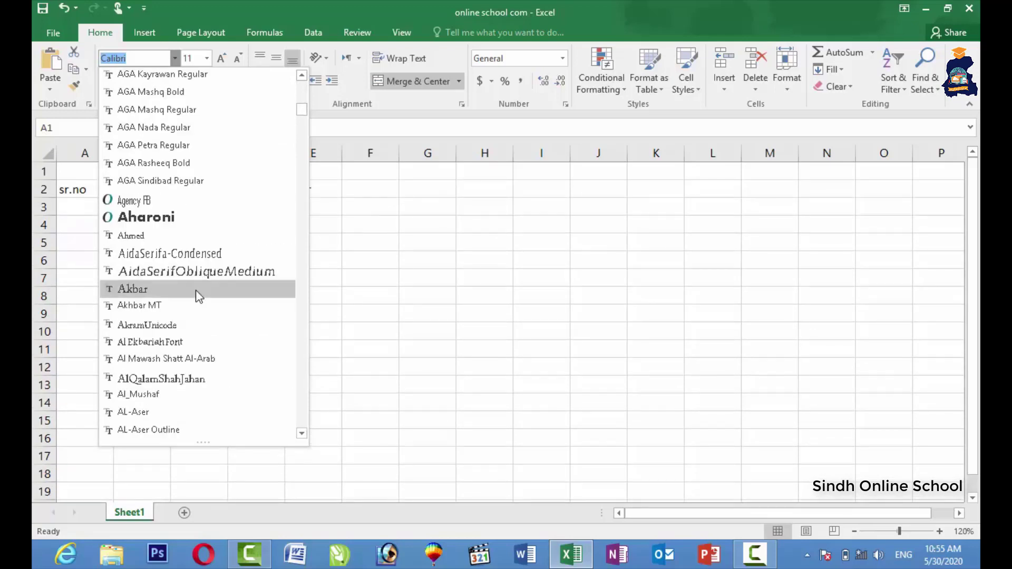
pyautogui.click(197, 293)
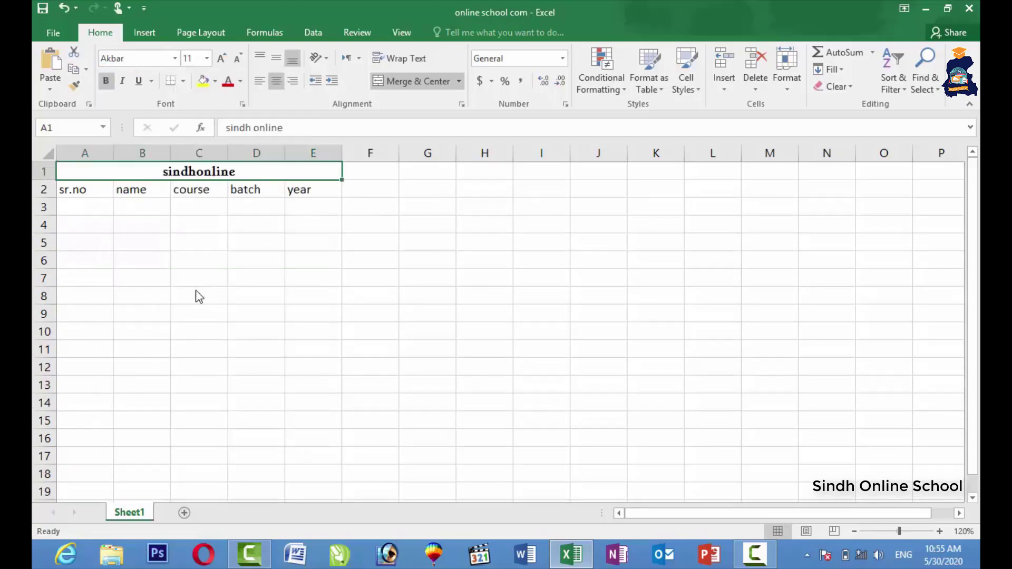
# Step: Increase the font size of the merged title in row 1 to 22
pyautogui.click(222, 58)
pyautogui.click(222, 58)
pyautogui.click(222, 58)
pyautogui.click(222, 58)
pyautogui.click(222, 58)
pyautogui.click(222, 58)
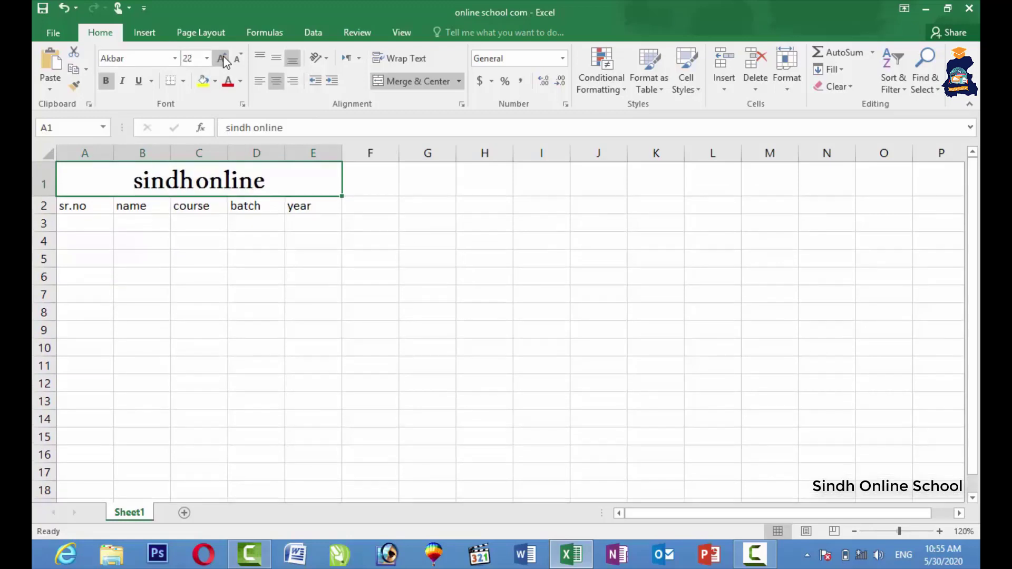
pyautogui.click(212, 272)
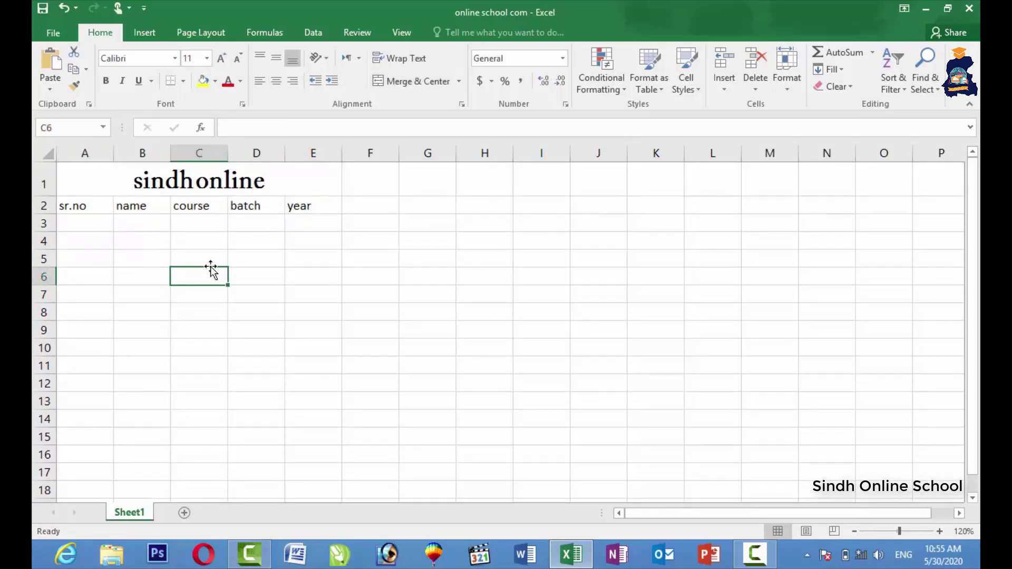
pyautogui.click(363, 253)
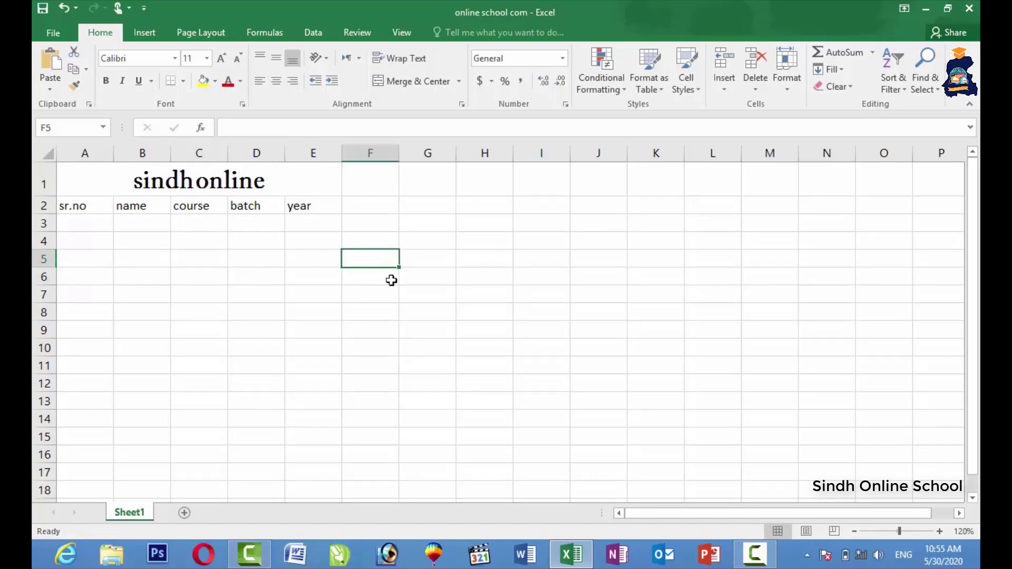
pyautogui.click(414, 289)
pyautogui.click(463, 277)
pyautogui.click(587, 329)
pyautogui.click(427, 400)
pyautogui.click(230, 360)
pyautogui.click(202, 313)
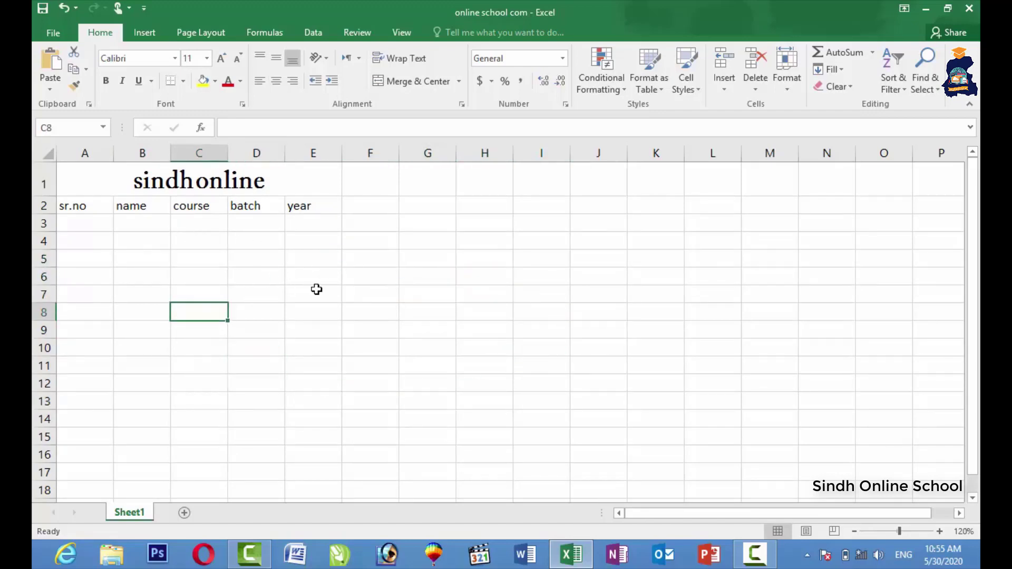
pyautogui.click(317, 291)
pyautogui.click(176, 308)
pyautogui.click(172, 262)
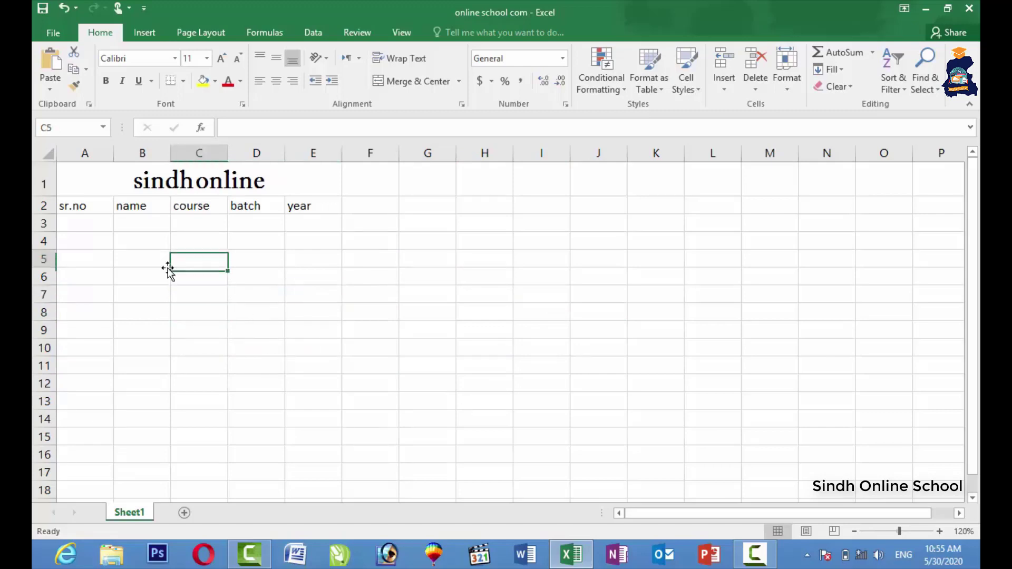
# Step: View the workbook's Info page and return to the worksheet
pyautogui.click(52, 33)
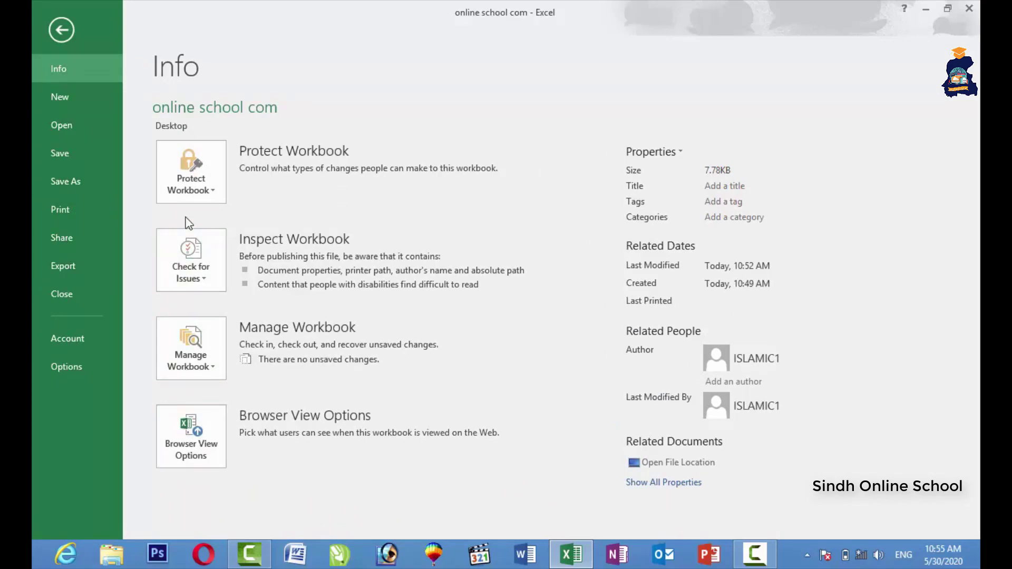
pyautogui.click(61, 31)
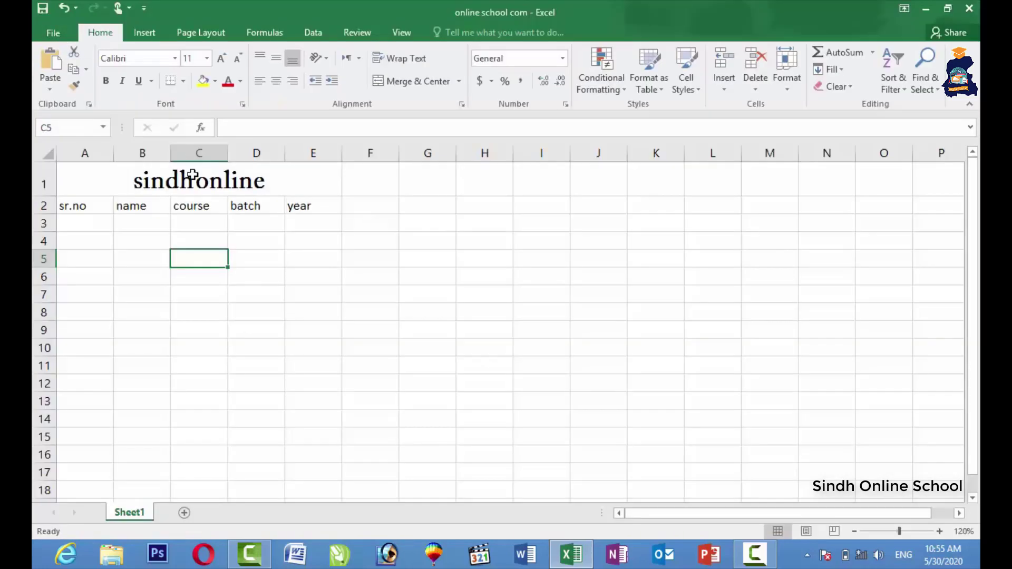
pyautogui.click(268, 294)
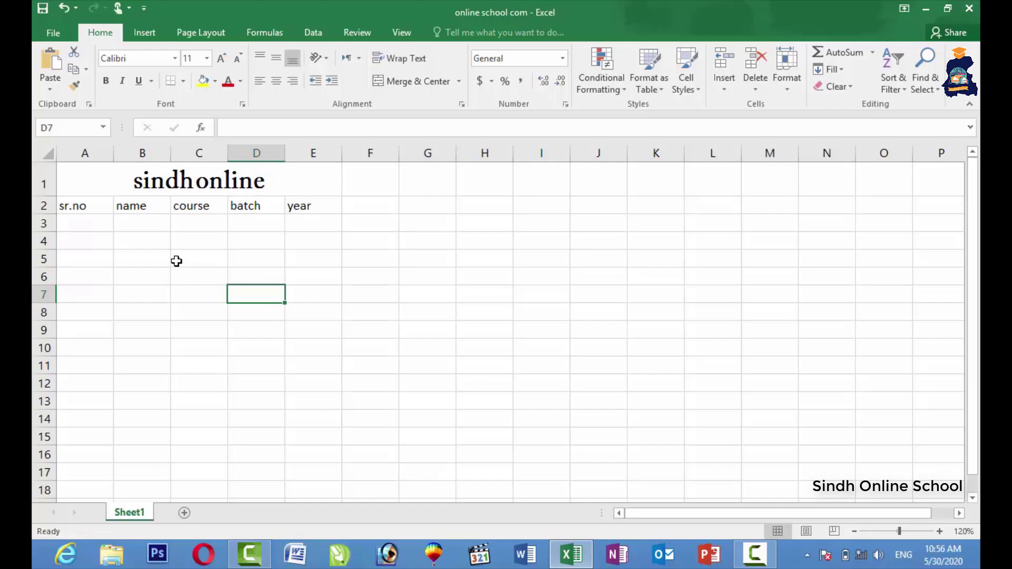
# Step: Switch to the desktop and preview the keyboard picture KA-US-20874 from the "publicitty for islami postters" folder
pyautogui.click(922, 10)
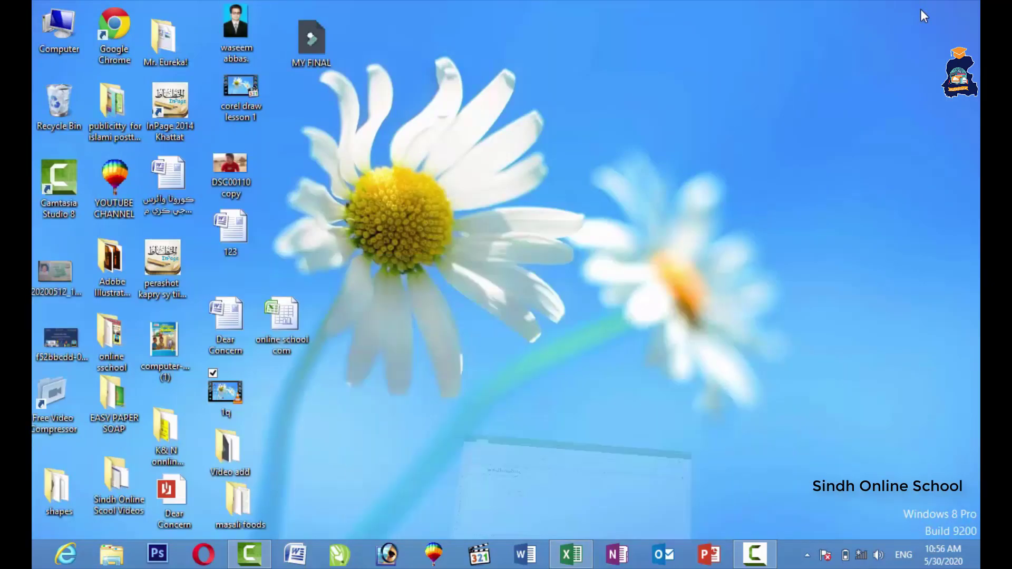
pyautogui.doubleClick(114, 119)
pyautogui.moveTo(740, 185); pyautogui.dragTo(740, 336)
pyautogui.rightClick(694, 177)
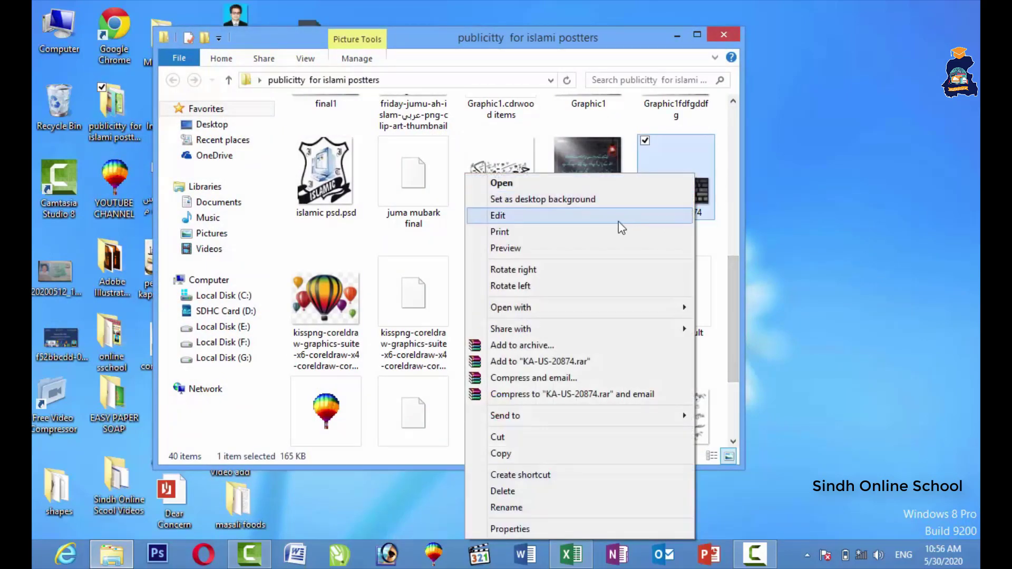
pyautogui.click(613, 247)
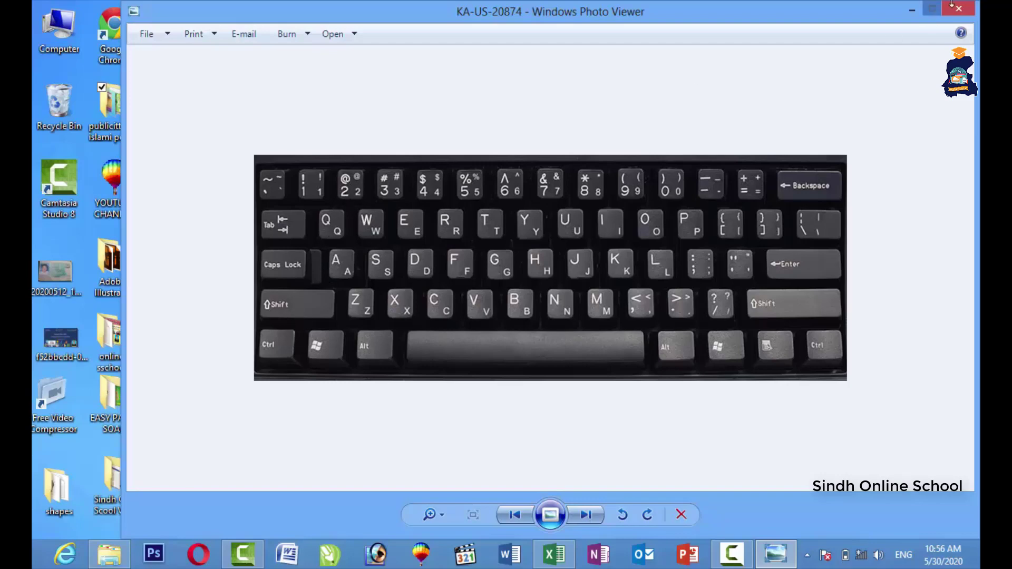
# Step: Close the keyboard picture and its folder, and switch back to the Excel workbook
pyautogui.click(958, 9)
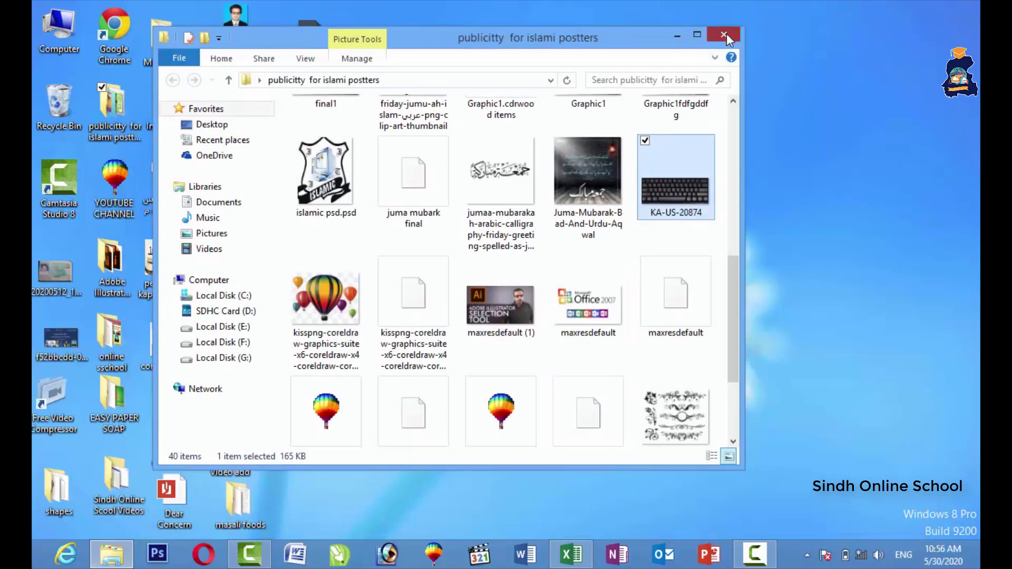
pyautogui.click(724, 35)
pyautogui.click(575, 555)
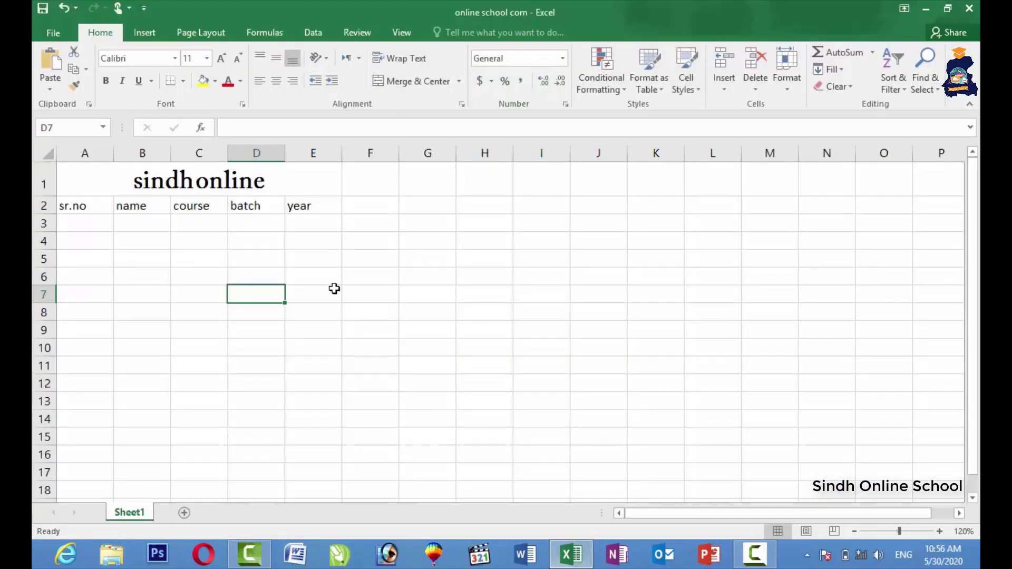
# Step: Check the print preview of the active sheet and return to the worksheet
pyautogui.hotkey('ctrl', 'p')
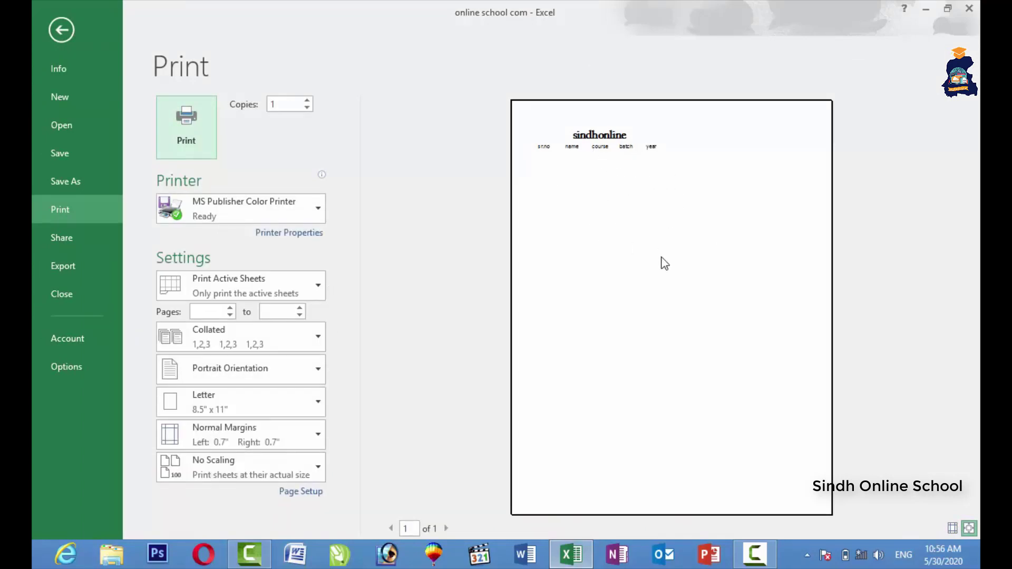
pyautogui.click(62, 31)
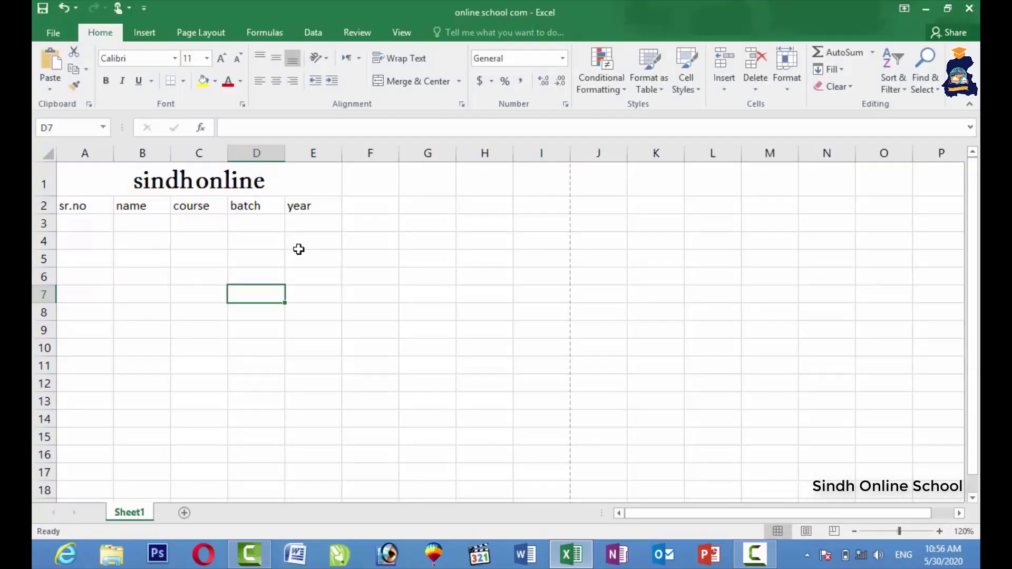
# Step: Undo the last font size increase on the merged title in row 1
pyautogui.hotkey('ctrl', 'z')
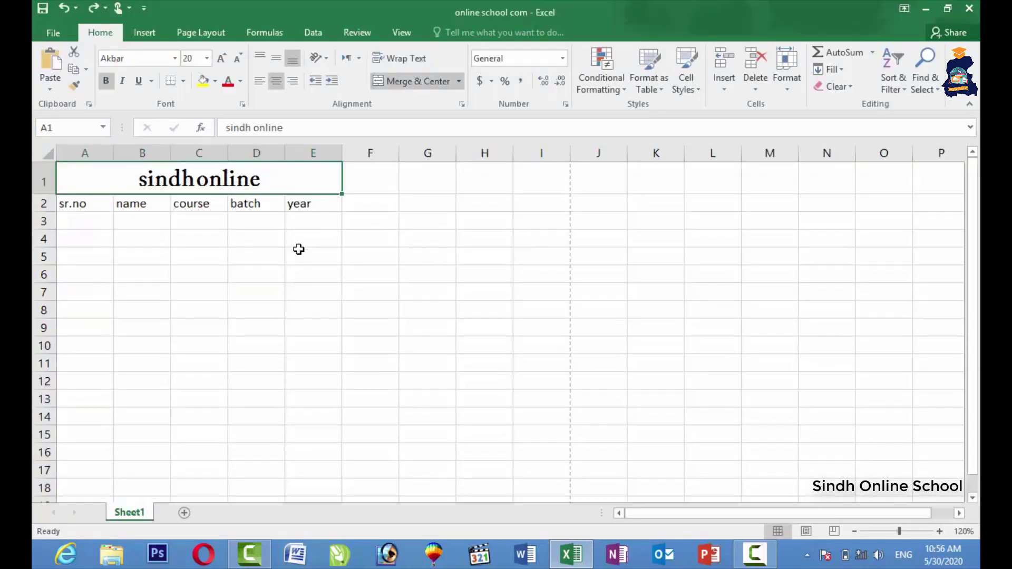
pyautogui.click(490, 239)
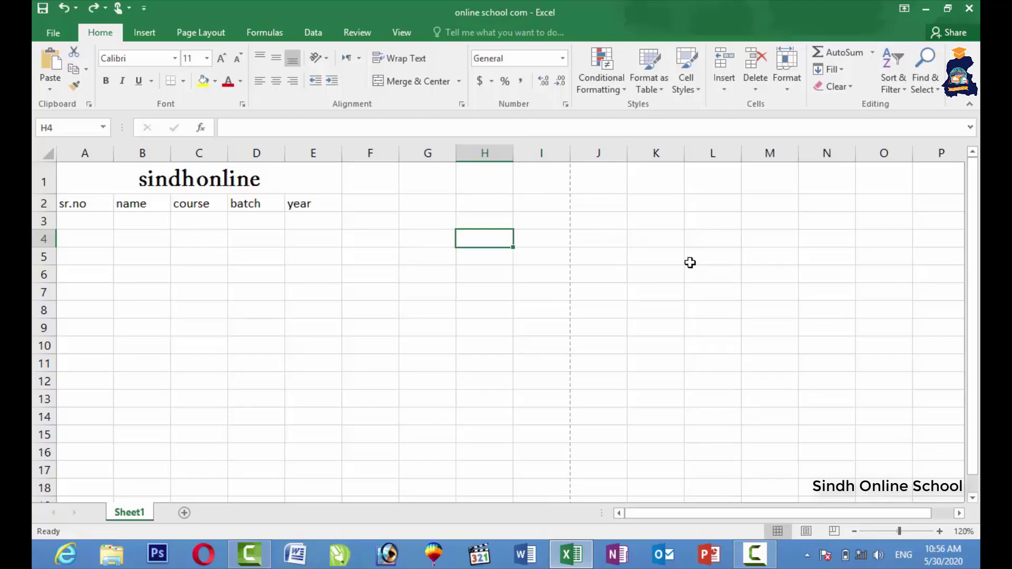
pyautogui.click(201, 312)
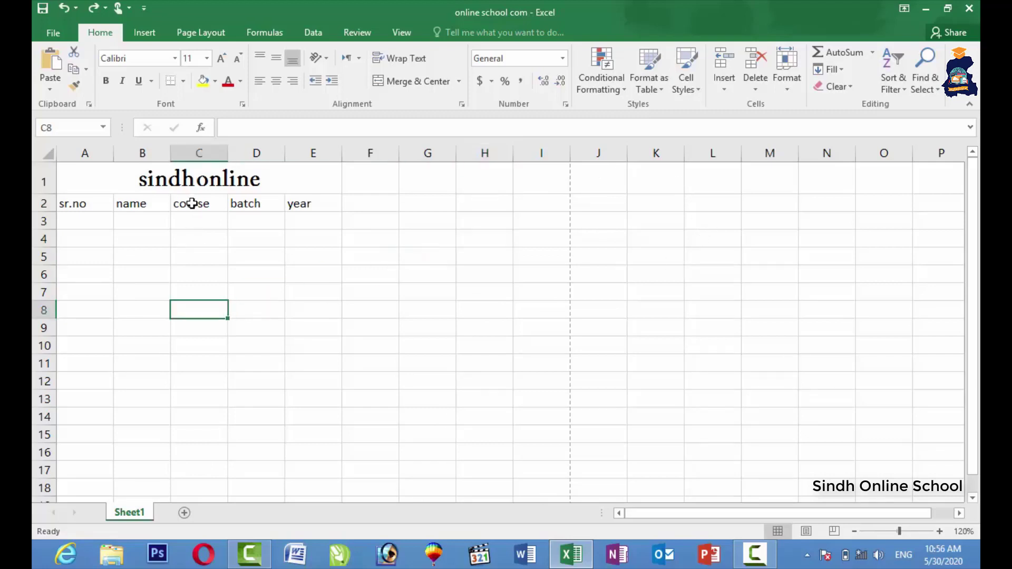
# Step: Apply All Borders to the table range A1 to E15
pyautogui.moveTo(95, 182); pyautogui.dragTo(158, 437)
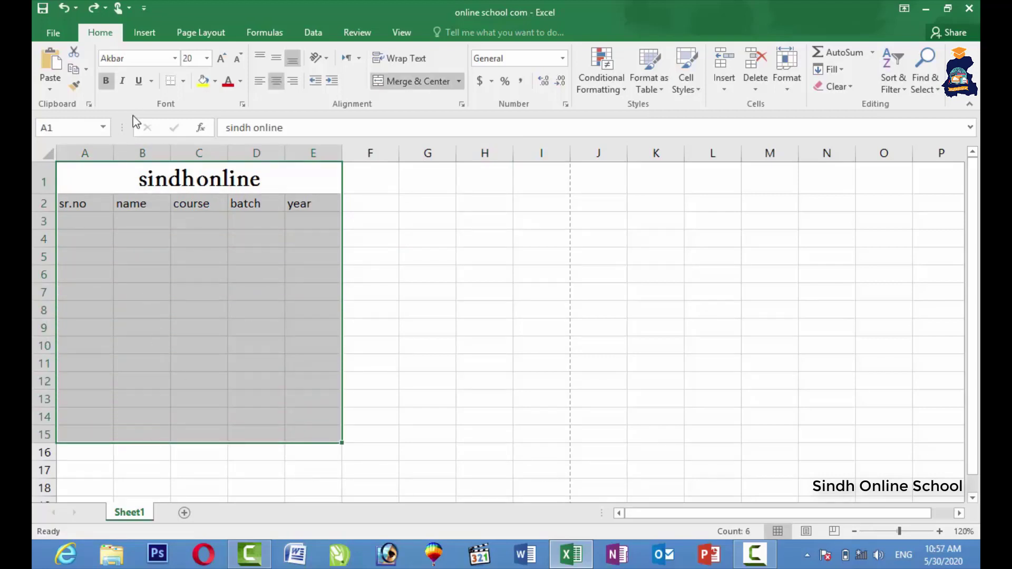
pyautogui.click(183, 80)
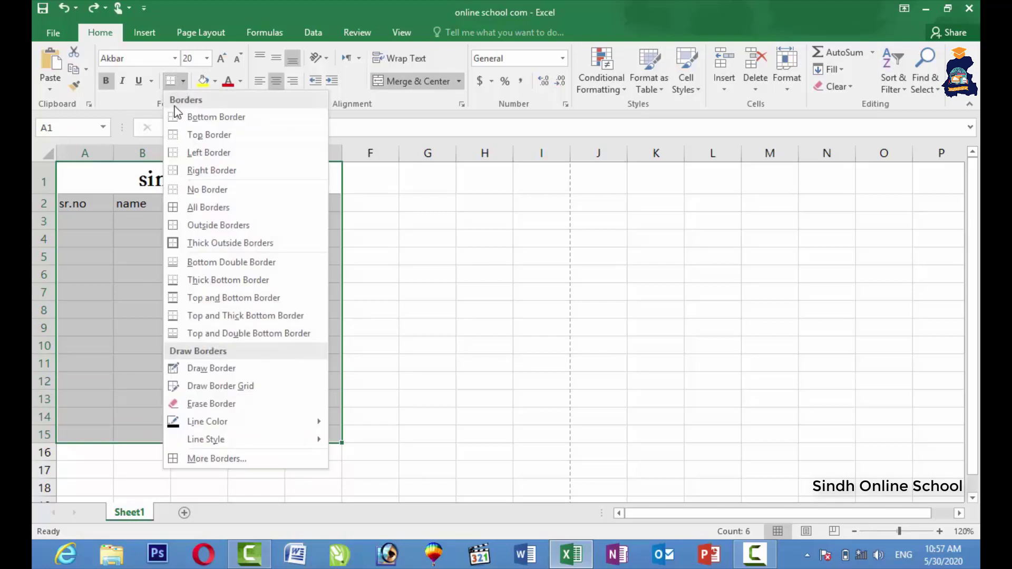
pyautogui.click(201, 207)
pyautogui.click(429, 268)
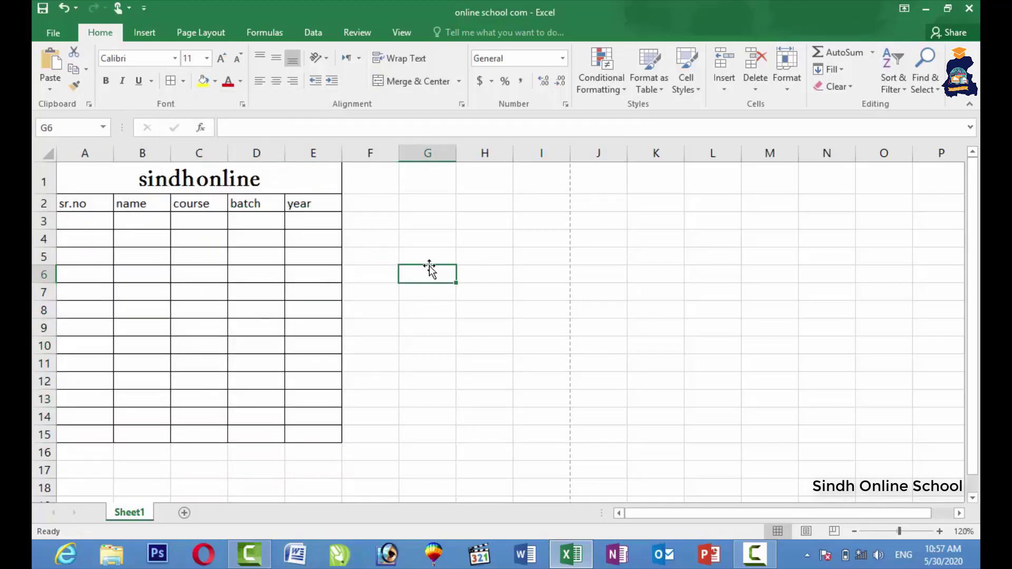
# Step: Check the print preview of the bordered table and return to the worksheet
pyautogui.hotkey('ctrl', 'p')
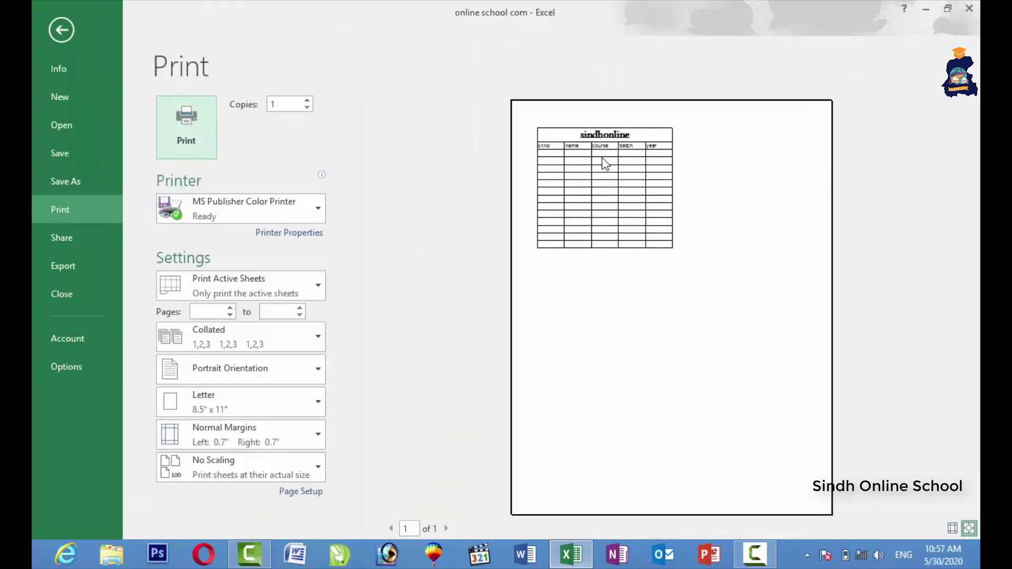
pyautogui.click(63, 28)
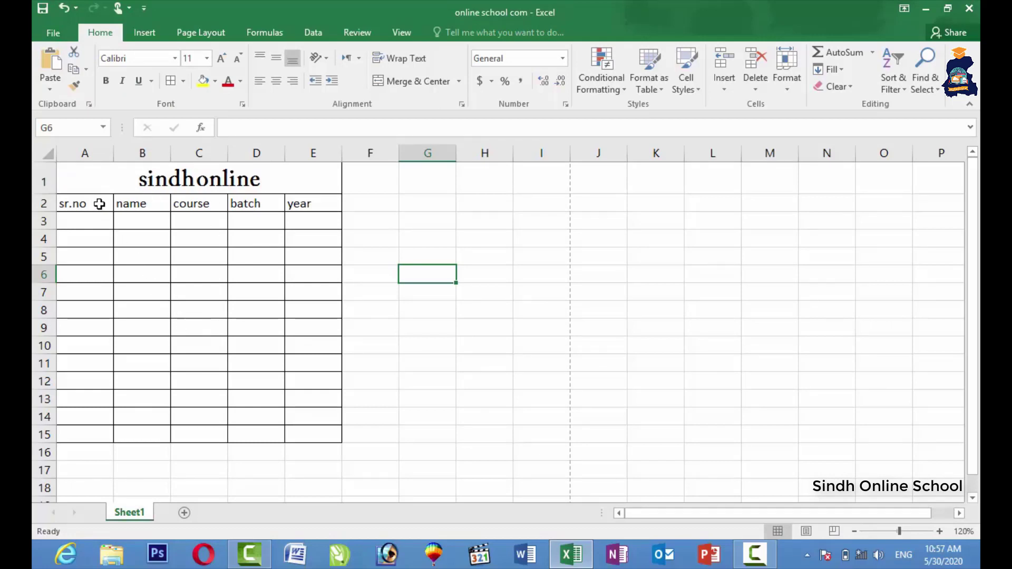
# Step: Remove all borders from the table range A1 to E15 with No Border
pyautogui.moveTo(97, 203); pyautogui.dragTo(181, 433)
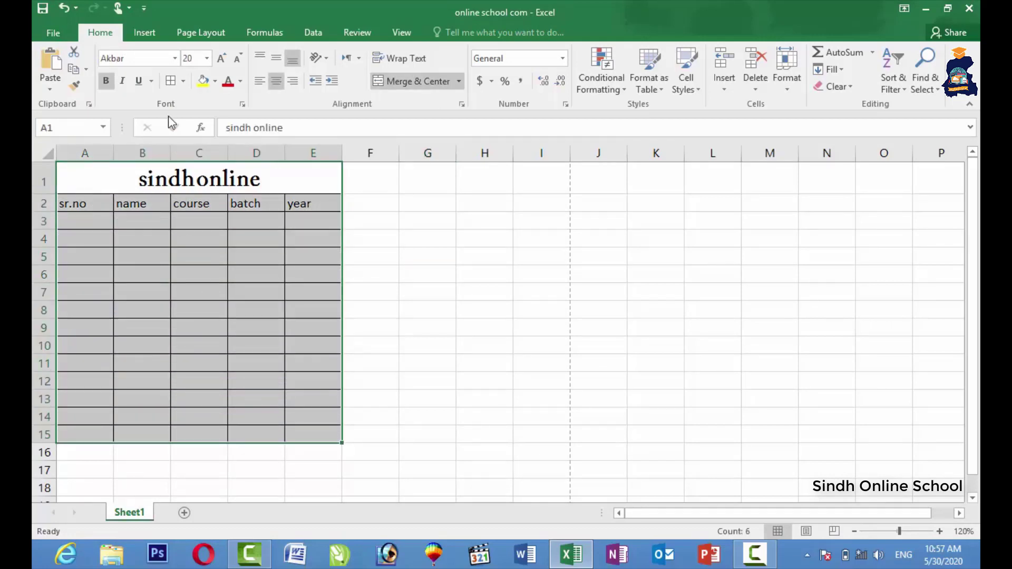
pyautogui.click(182, 83)
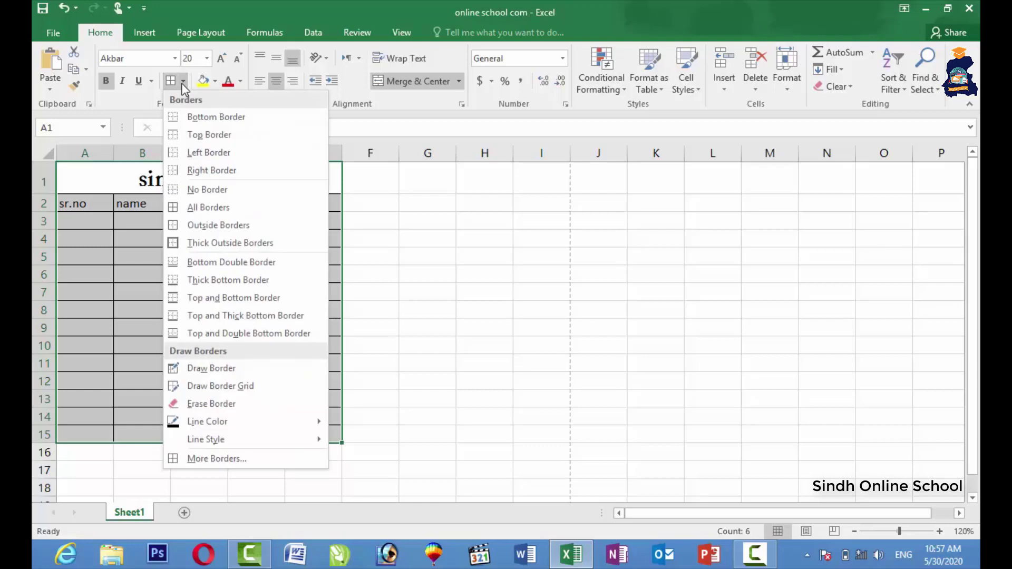
pyautogui.click(179, 189)
pyautogui.click(410, 269)
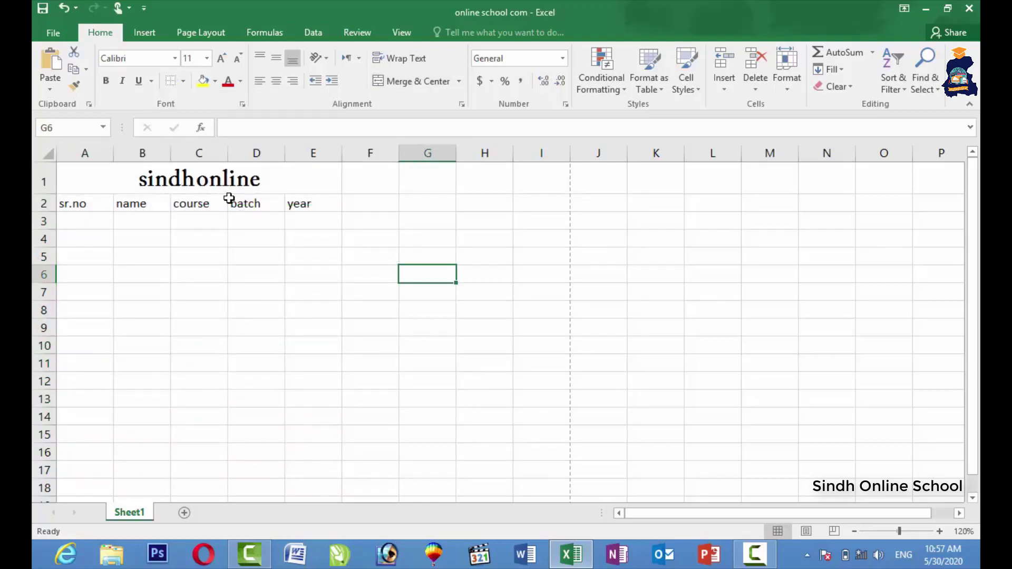
# Step: Apply Thick Outside Borders to the merged title cell in row 1
pyautogui.click(126, 183)
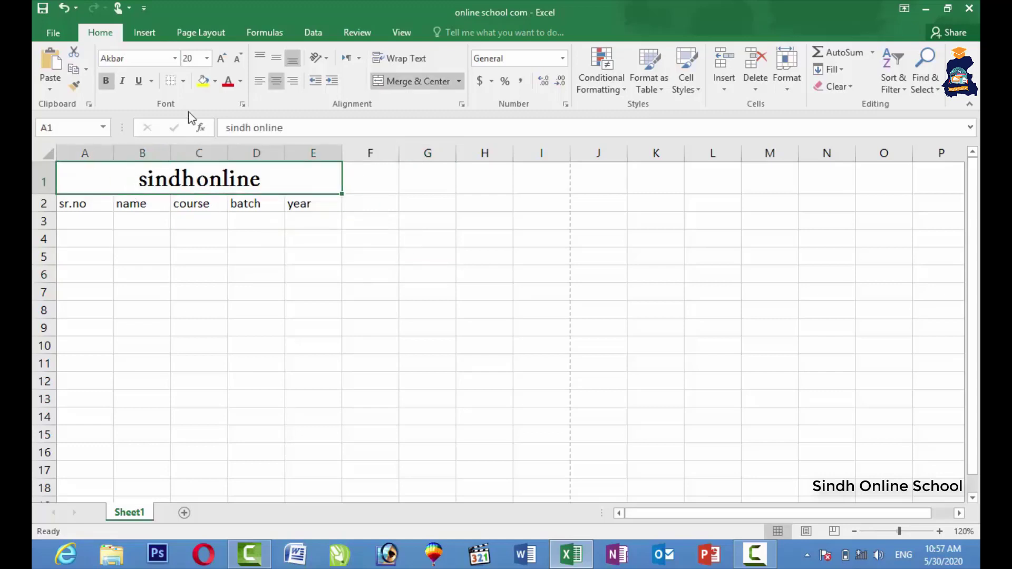
pyautogui.click(184, 82)
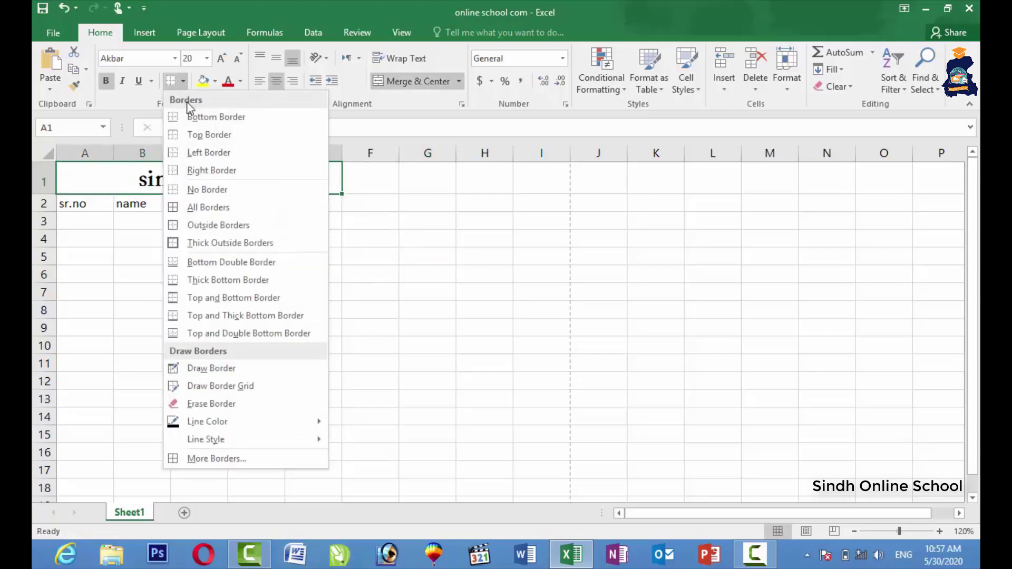
pyautogui.click(216, 245)
pyautogui.click(174, 274)
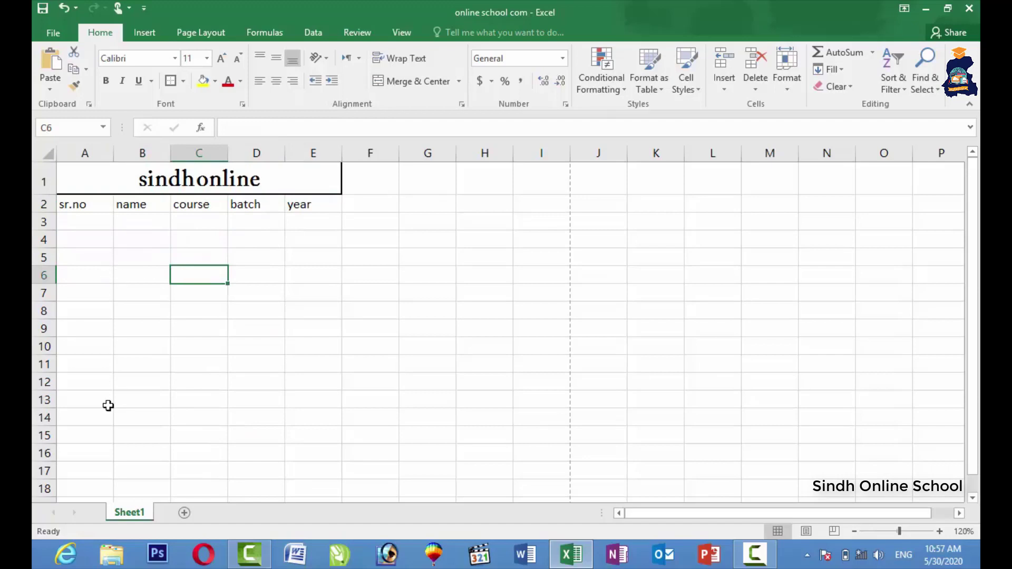
# Step: Apply a Bottom Double Border to cells A13 to E13
pyautogui.moveTo(88, 407); pyautogui.dragTo(316, 403)
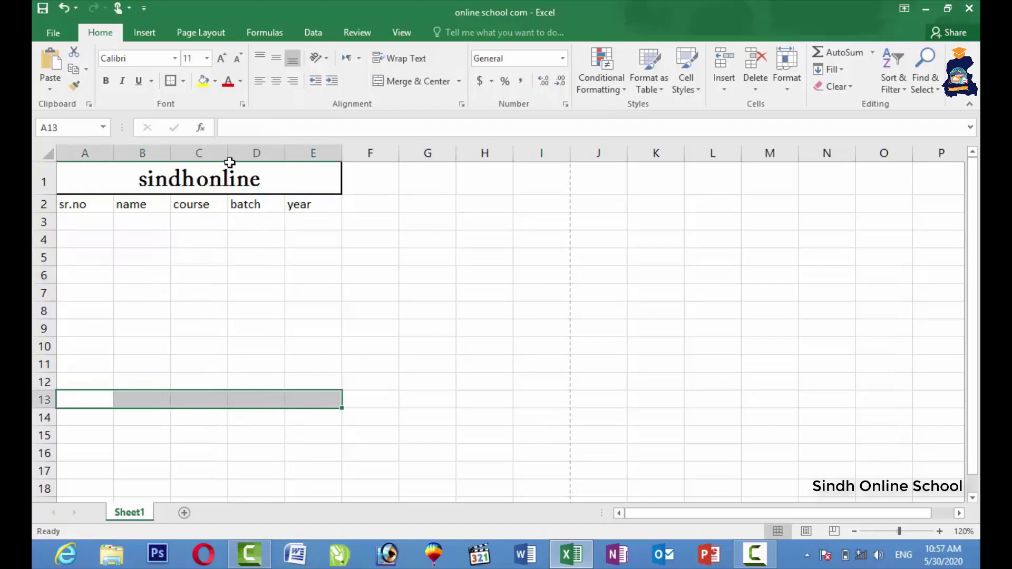
pyautogui.click(183, 82)
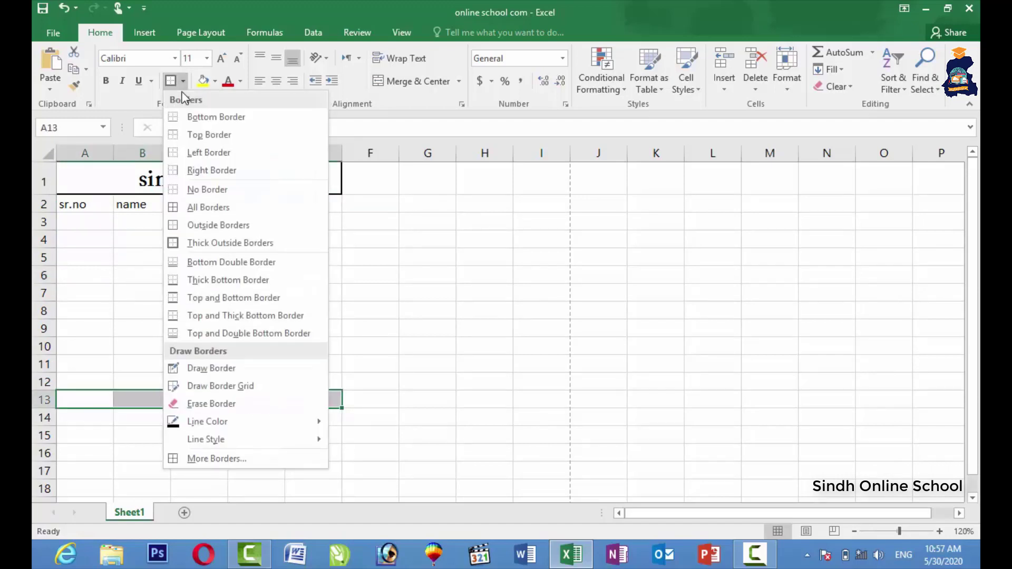
pyautogui.click(217, 264)
pyautogui.click(454, 330)
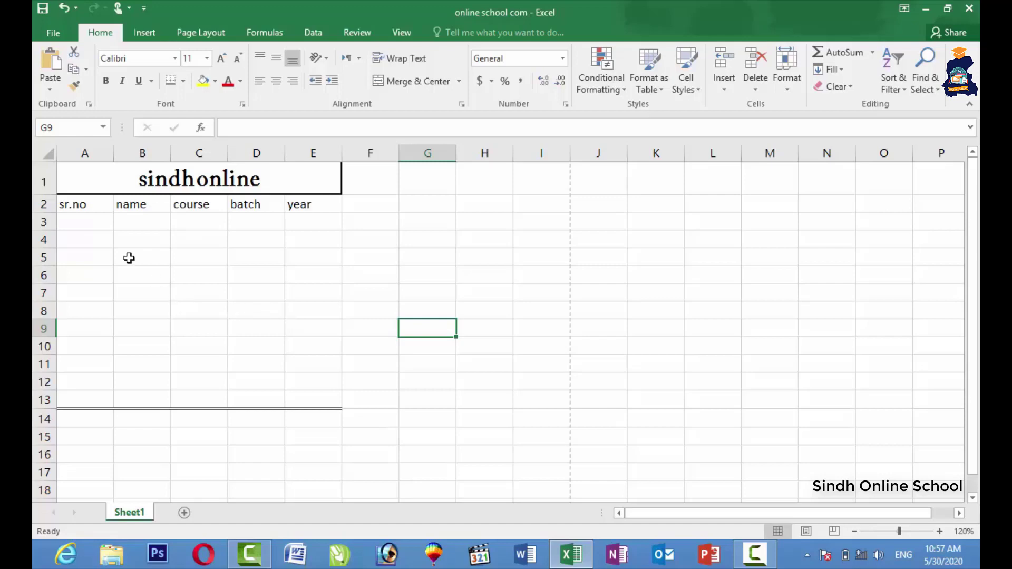
pyautogui.click(106, 222)
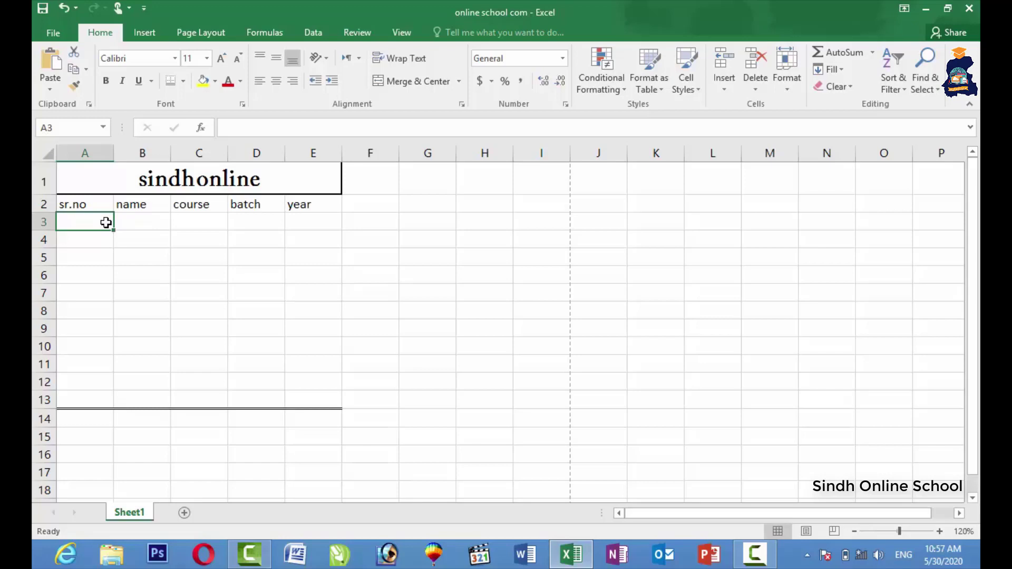
pyautogui.write('1')
pyautogui.press('Return')
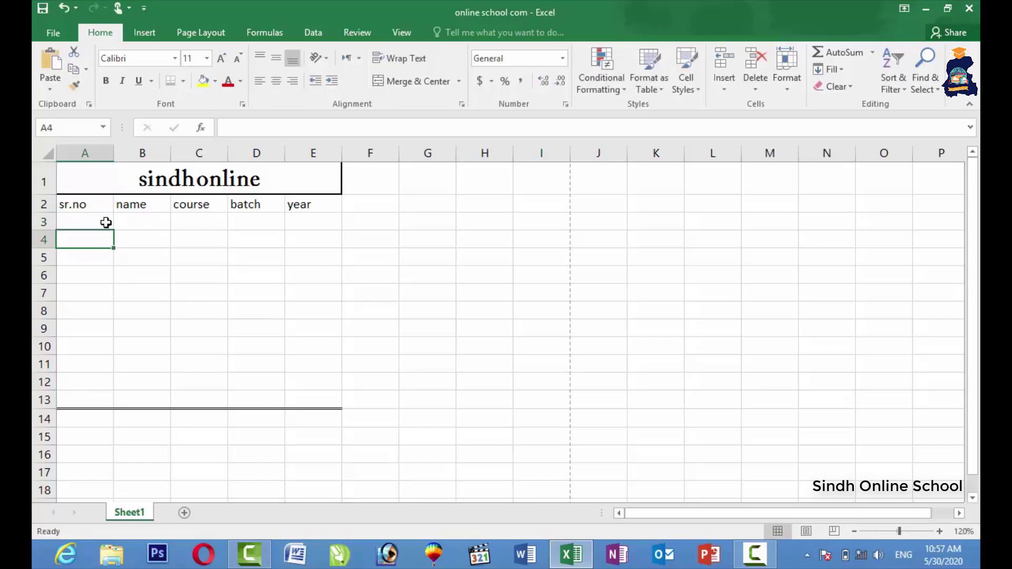
pyautogui.write('2')
pyautogui.click(77, 271)
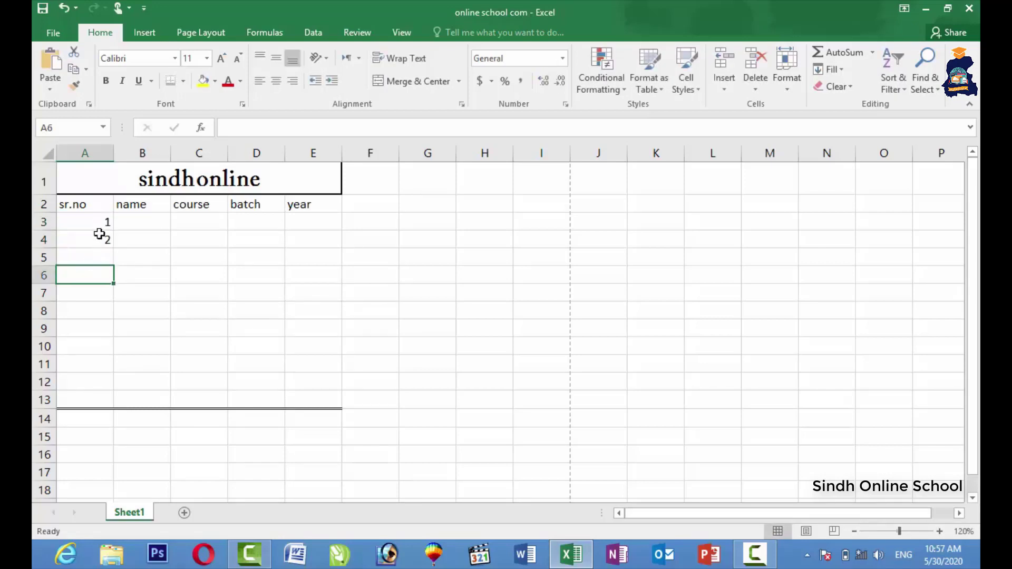
pyautogui.moveTo(98, 226); pyautogui.dragTo(103, 240)
pyautogui.press('Delete')
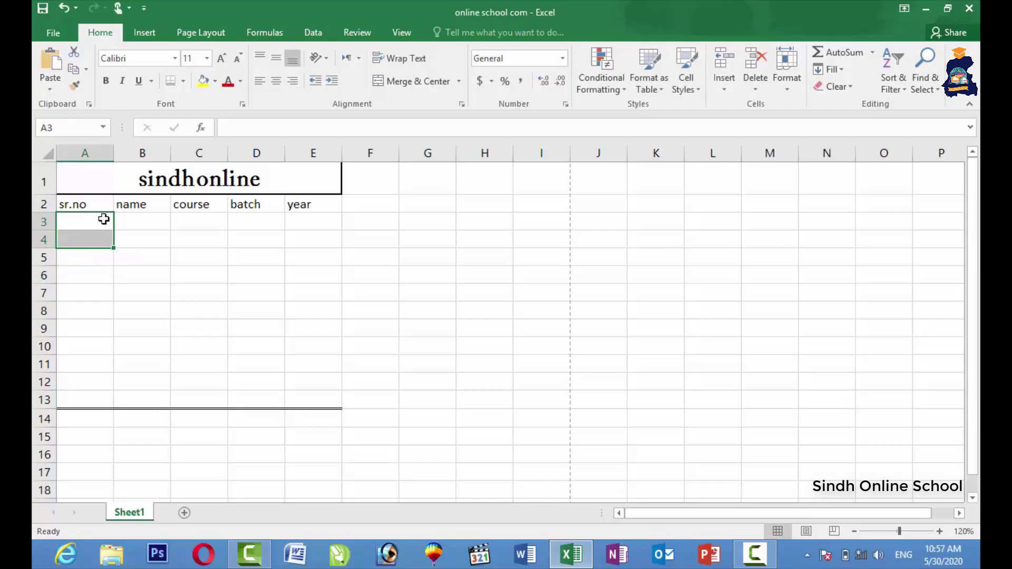
pyautogui.click(142, 232)
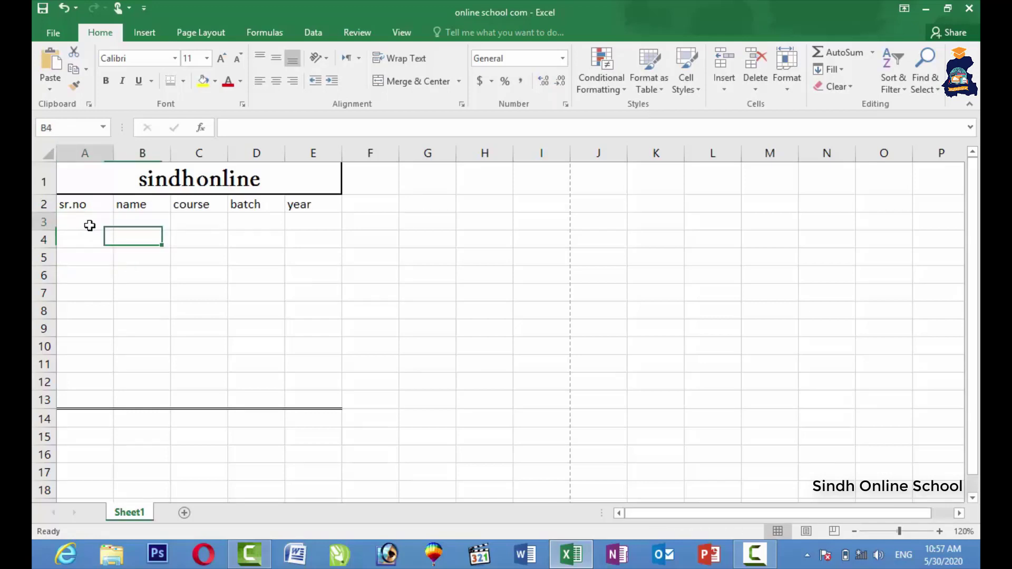
# Step: Enter 1 in A3 and autofill it down to A13 with Fill Series to number the rows 1 to 11
pyautogui.click(89, 225)
pyautogui.write('1')
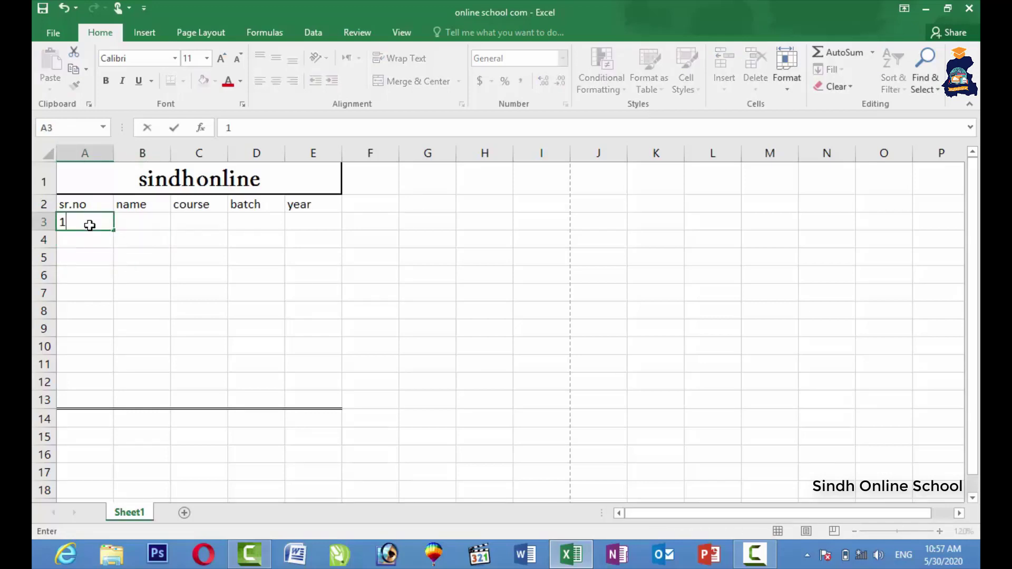
pyautogui.click(124, 239)
pyautogui.click(97, 222)
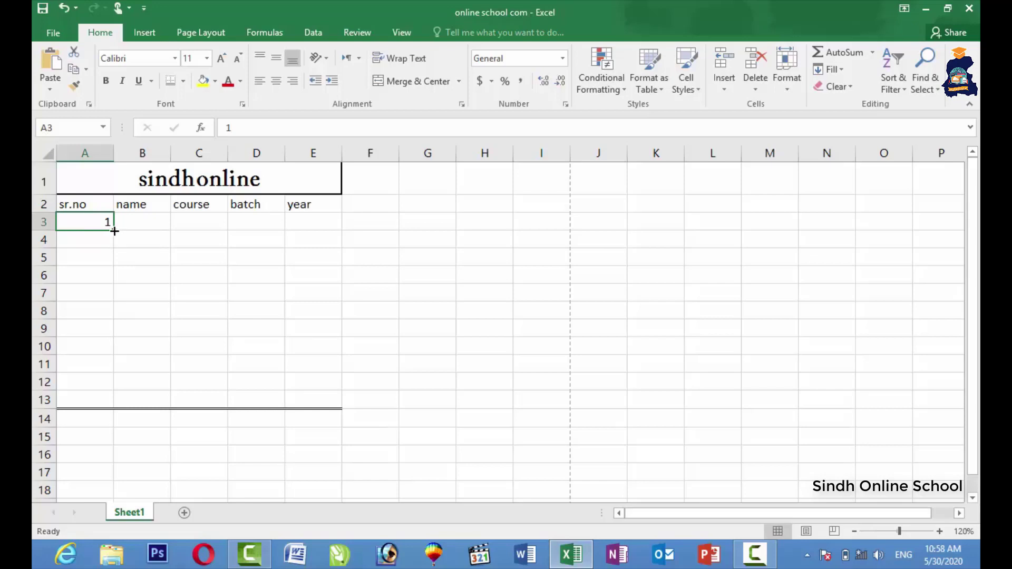
pyautogui.moveTo(114, 231); pyautogui.dragTo(111, 405)
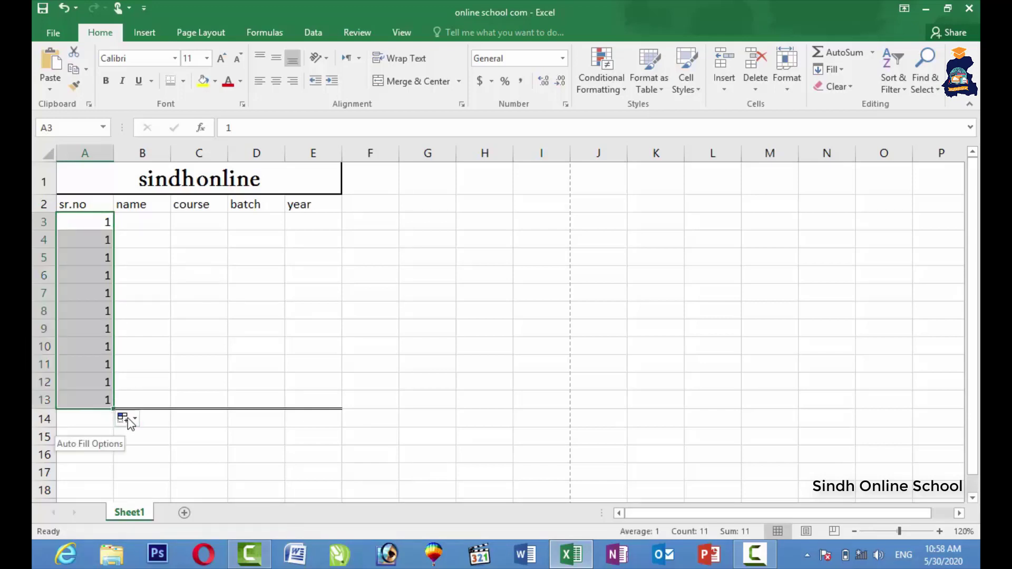
pyautogui.click(124, 420)
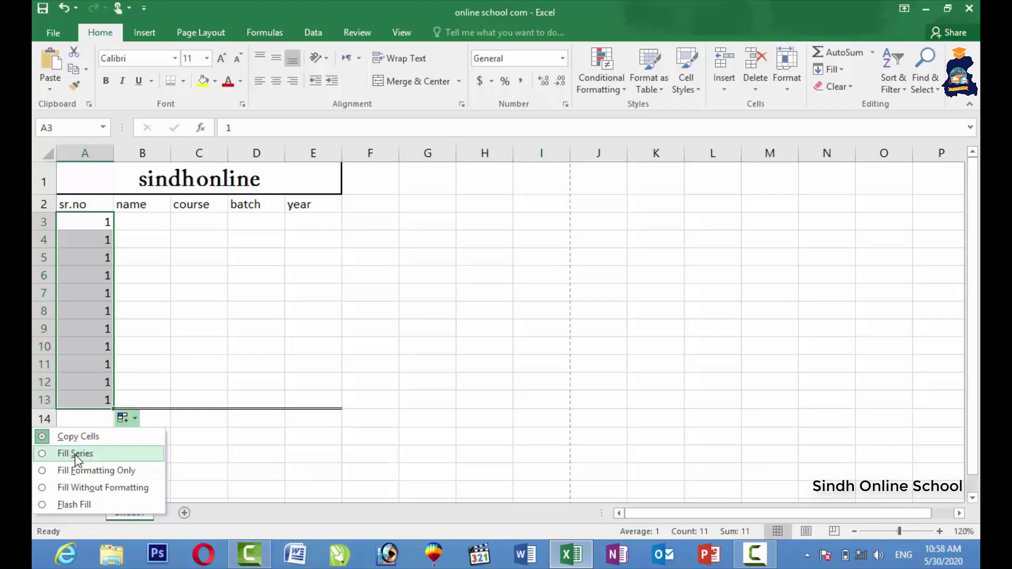
pyautogui.click(94, 457)
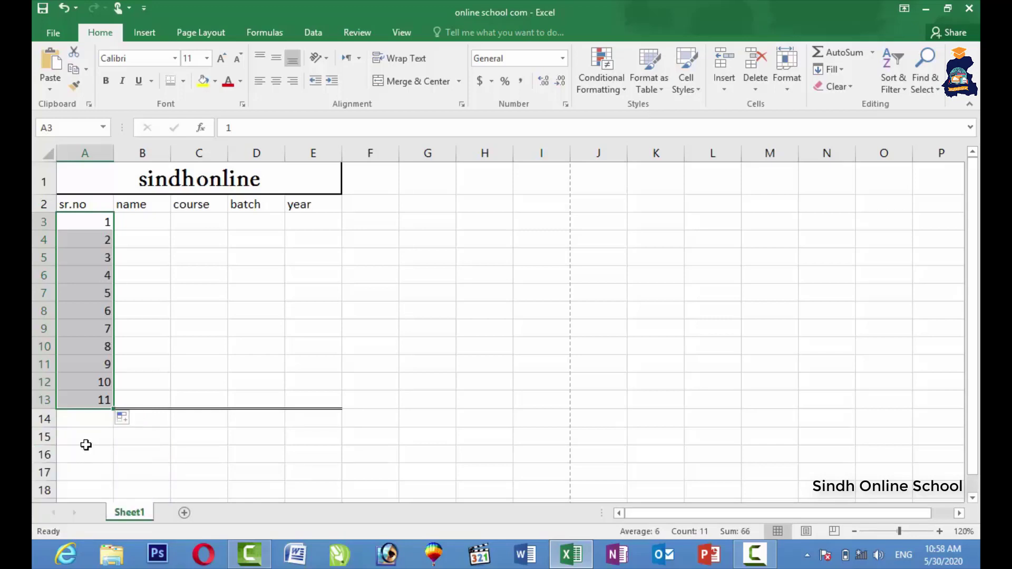
# Step: Enter the heading Days in F1 and Monday in F2
pyautogui.click(359, 202)
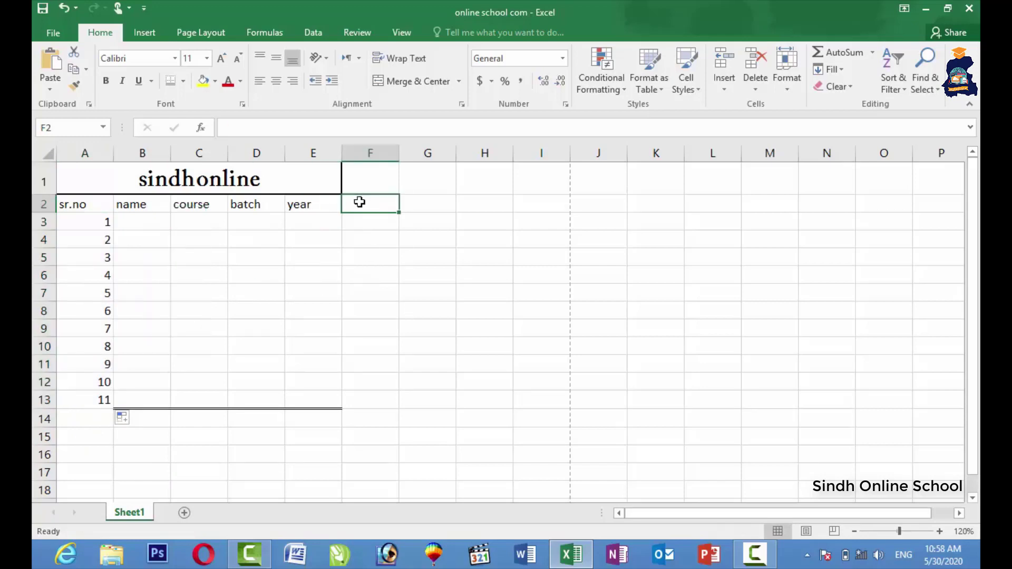
pyautogui.press('Up')
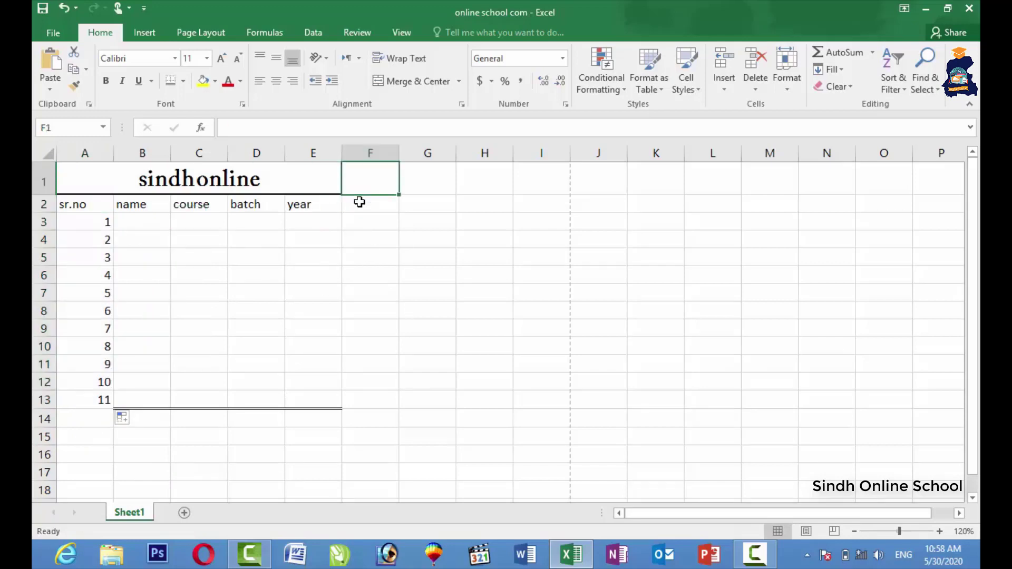
pyautogui.write('Days')
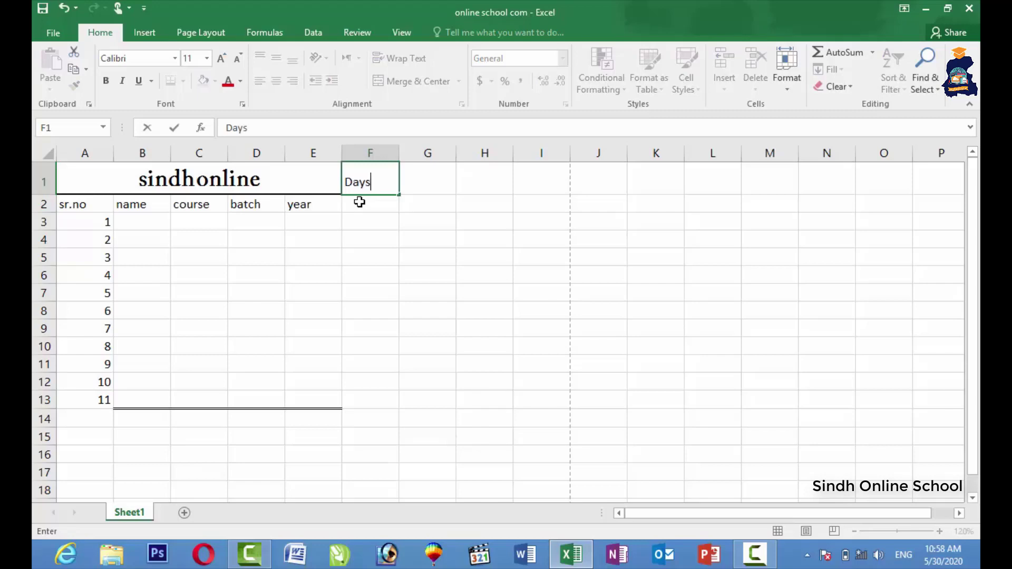
pyautogui.press('Return')
pyautogui.write('Mon')
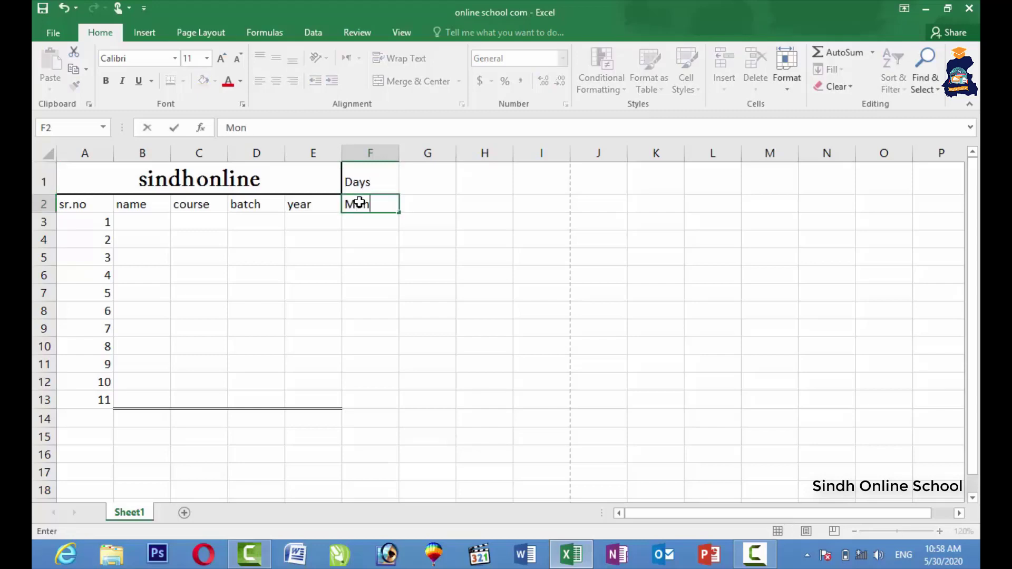
pyautogui.write('day')
pyautogui.click(472, 272)
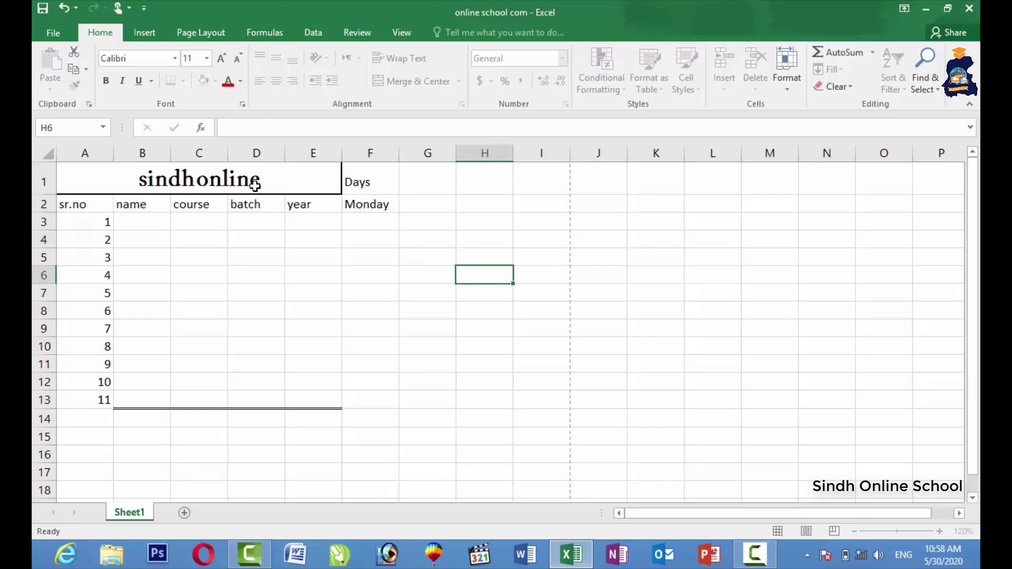
# Step: Autofill Monday from F2 down to F13, switch the fill to Copy Cells, and widen column F slightly
pyautogui.click(379, 207)
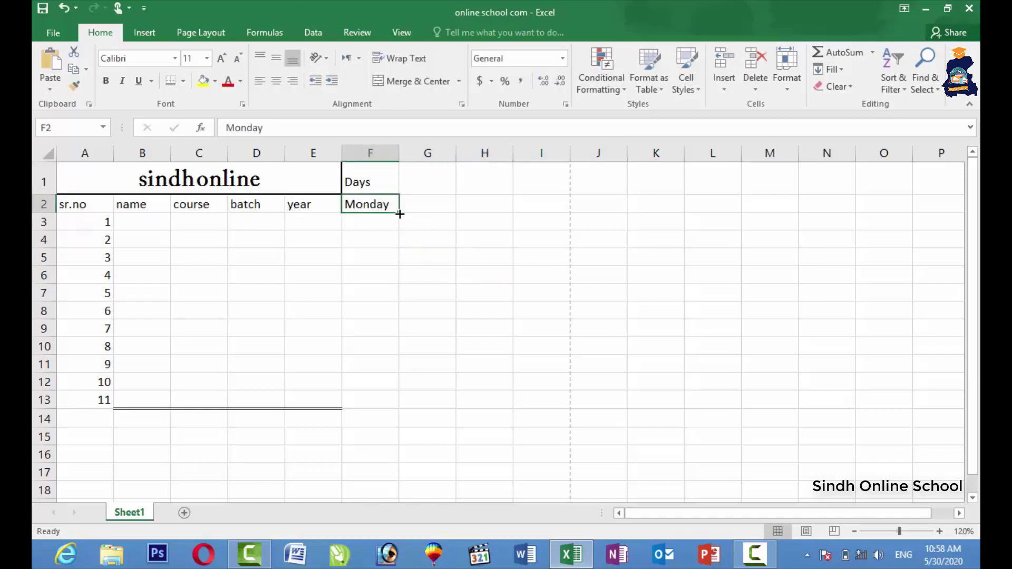
pyautogui.moveTo(400, 214); pyautogui.dragTo(391, 405)
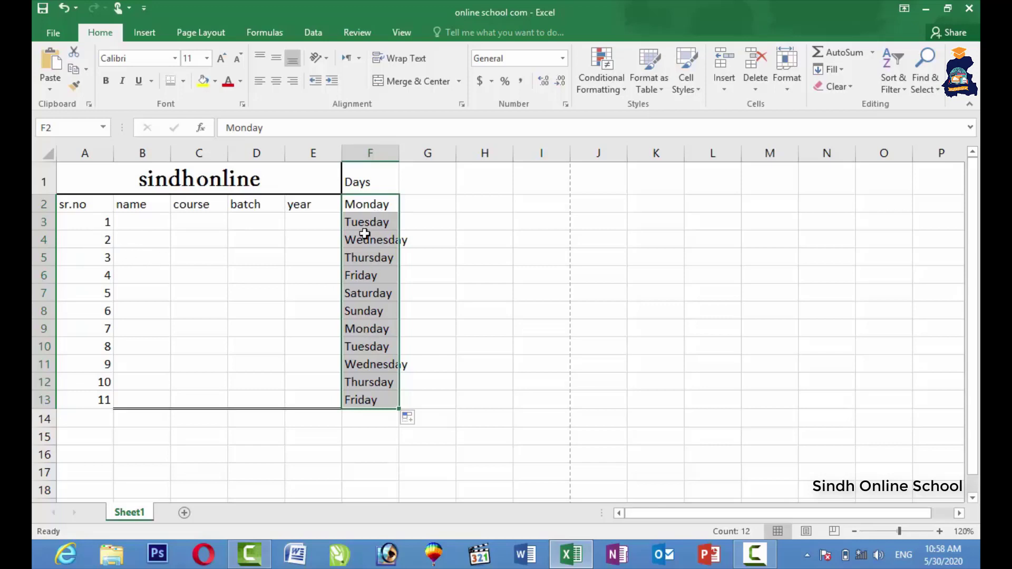
pyautogui.click(407, 420)
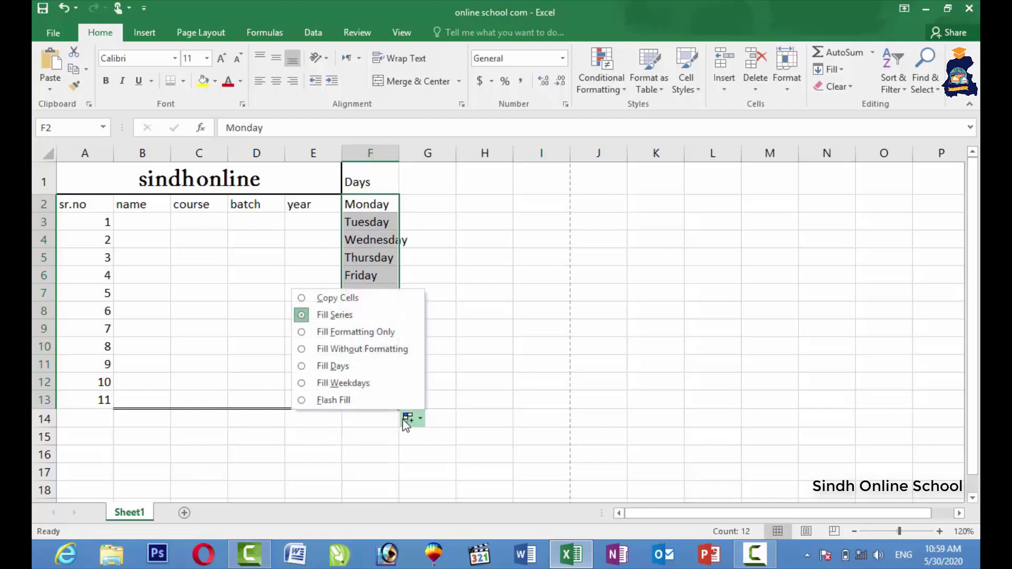
pyautogui.click(345, 300)
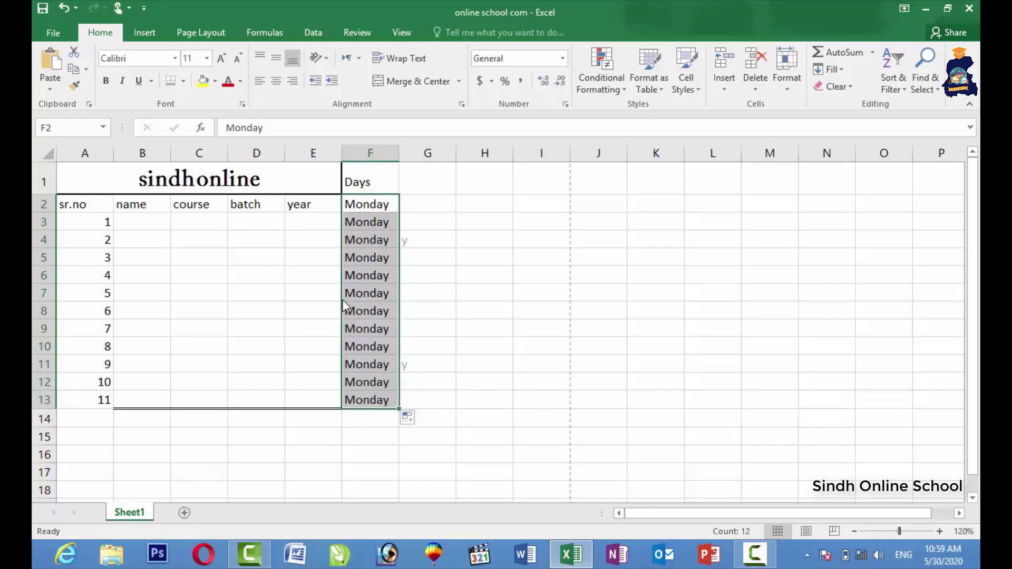
pyautogui.moveTo(400, 153); pyautogui.dragTo(405, 154)
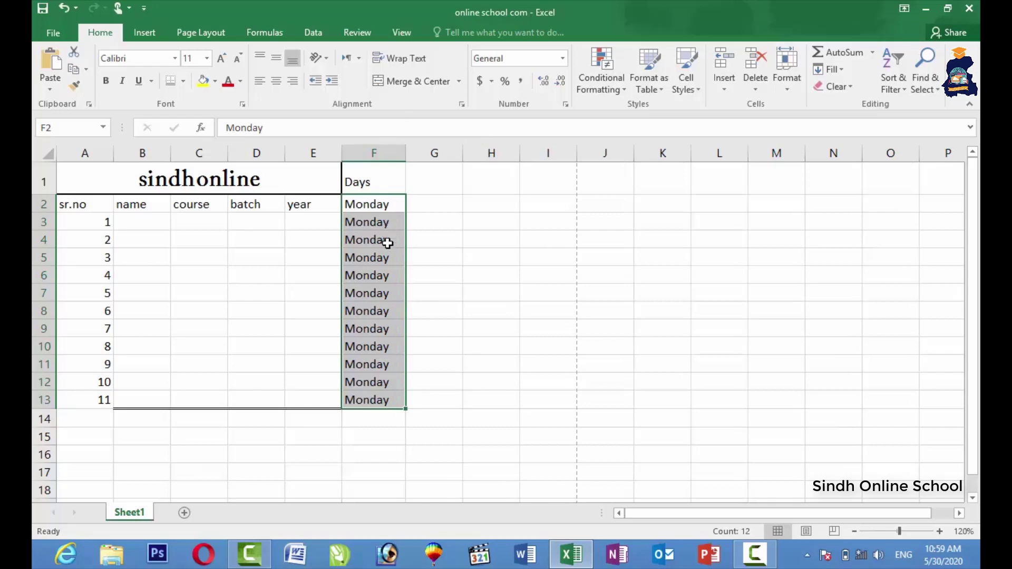
pyautogui.click(422, 369)
# Step: Autofill the weekday series again from F2 to F13, and change the fill option to Copy Cells
pyautogui.click(380, 205)
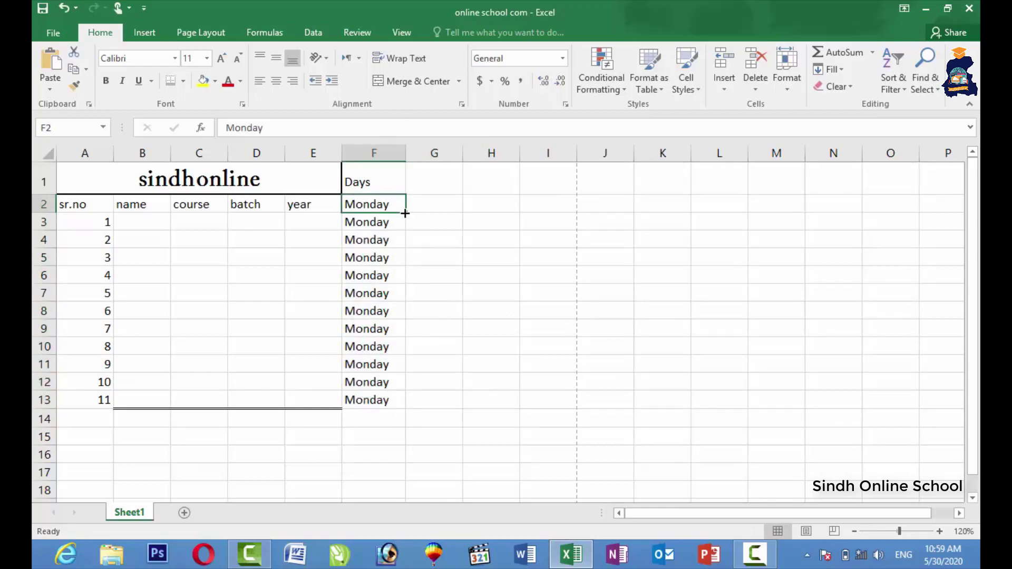
pyautogui.moveTo(405, 213); pyautogui.dragTo(405, 411)
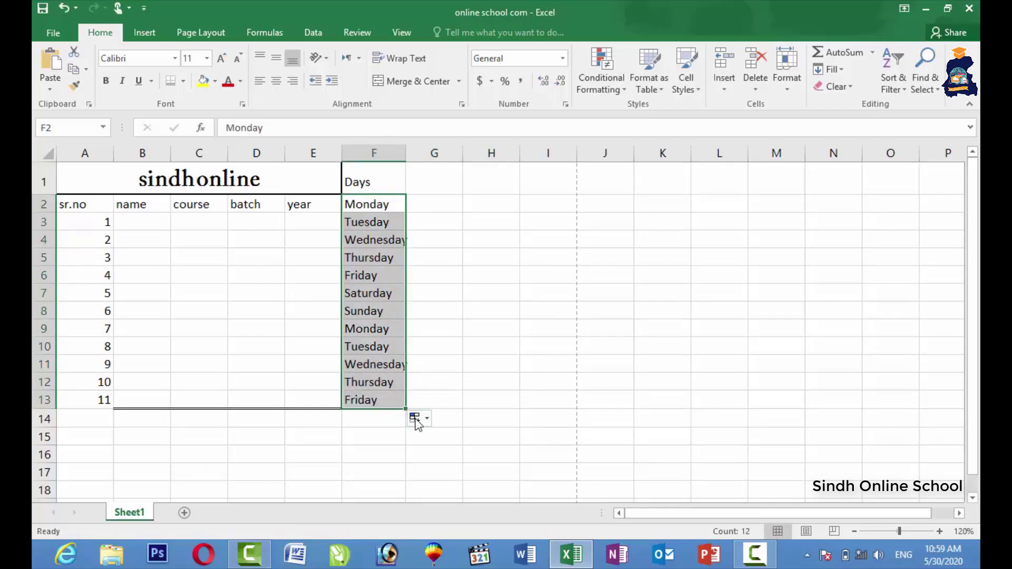
pyautogui.click(415, 420)
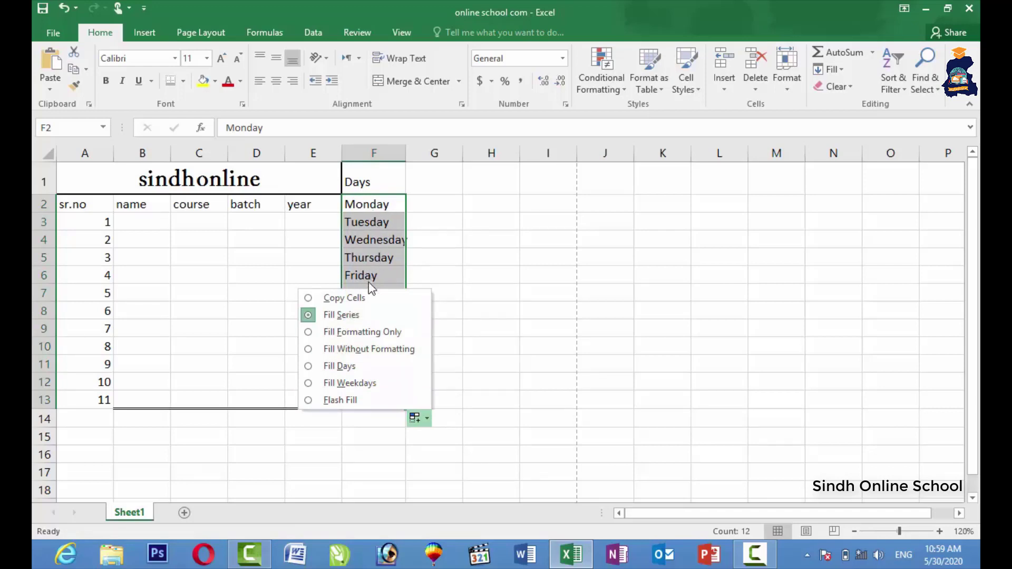
pyautogui.click(356, 297)
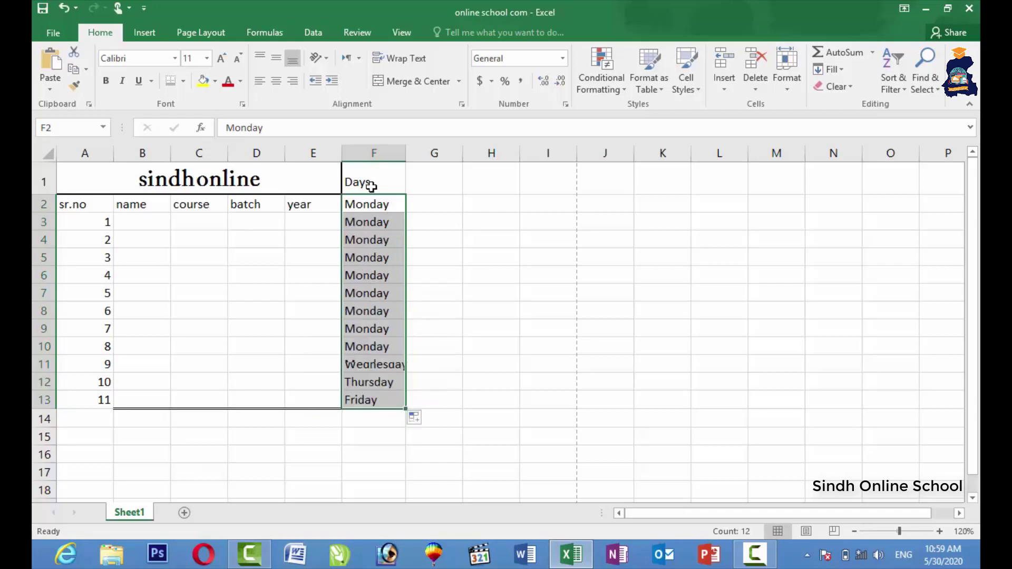
pyautogui.click(439, 408)
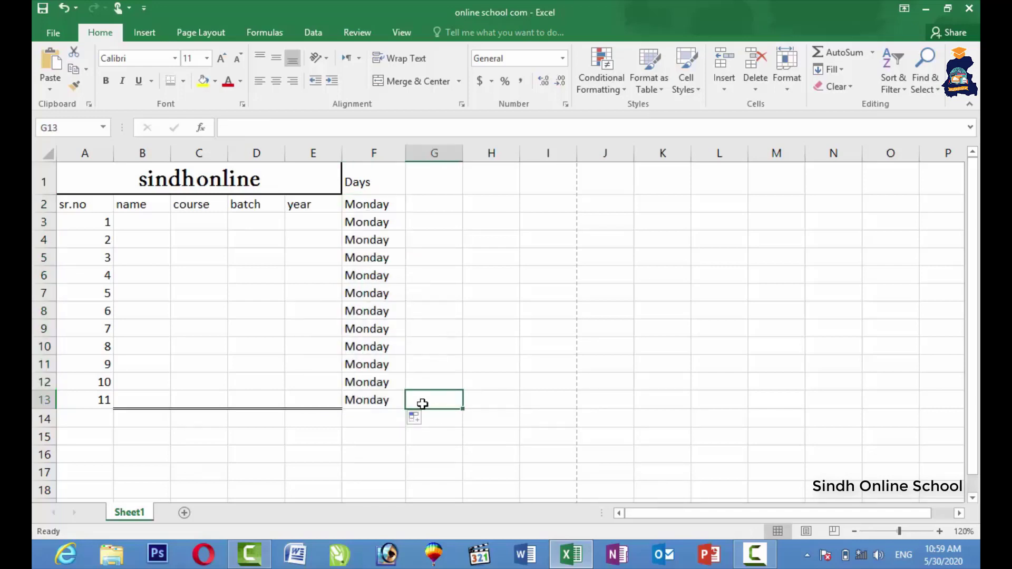
pyautogui.moveTo(369, 397); pyautogui.dragTo(48, 200)
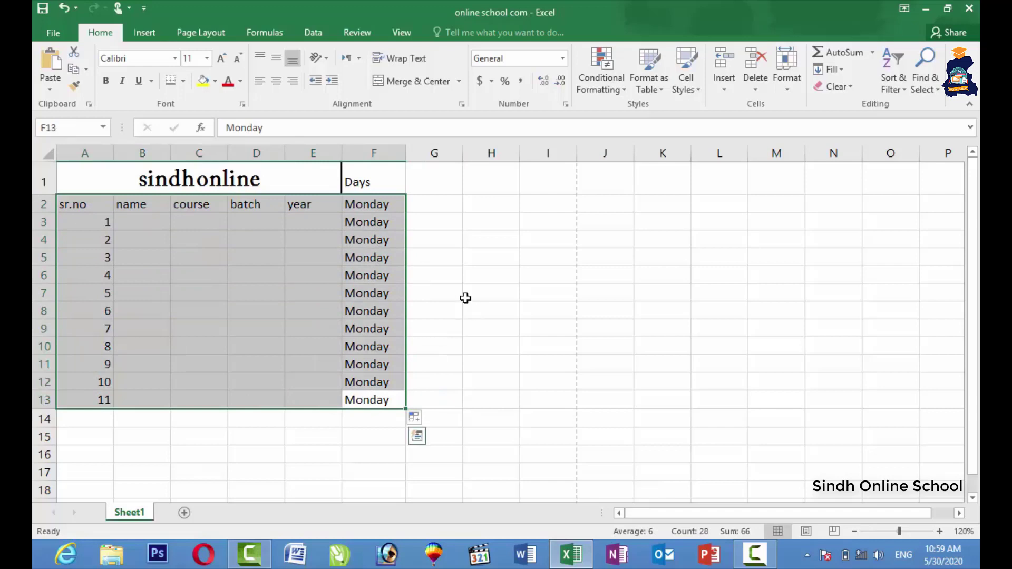
pyautogui.click(481, 232)
# Step: Enter 12 and 32 in F16 and G16, and 22 and 12 in F17 and G17
pyautogui.click(343, 447)
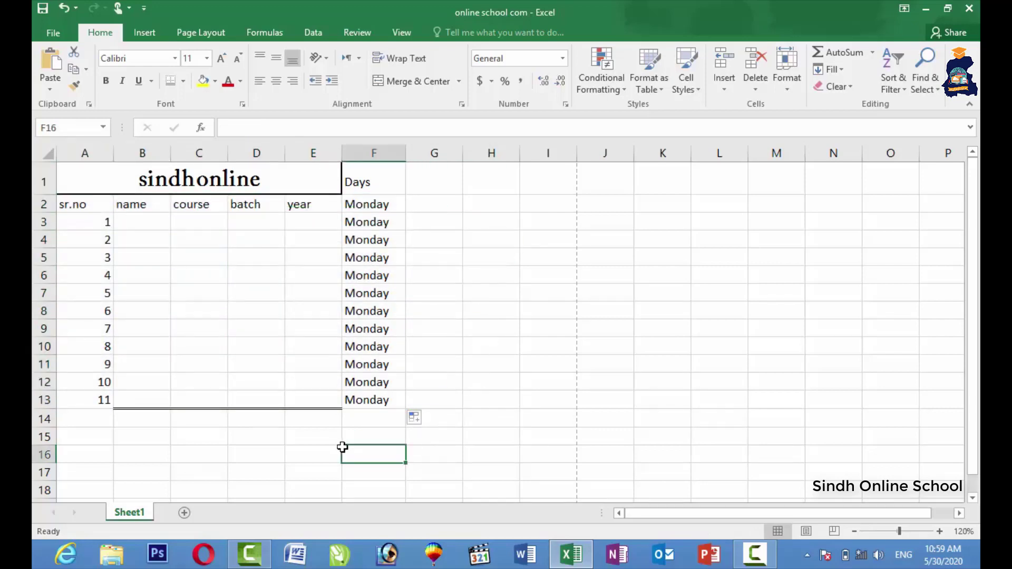
pyautogui.write('12')
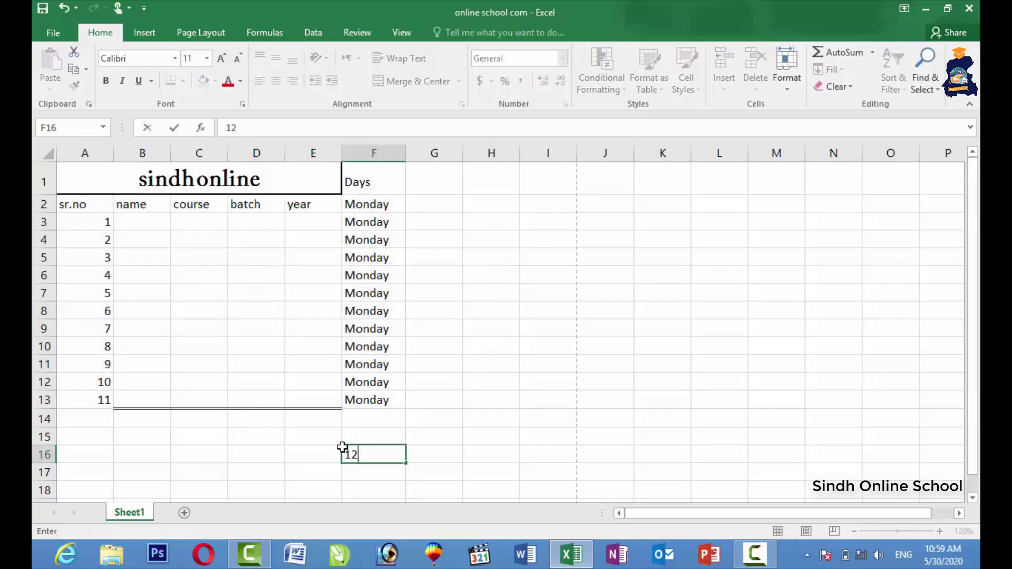
pyautogui.press('Tab')
pyautogui.write('32')
pyautogui.press('Return')
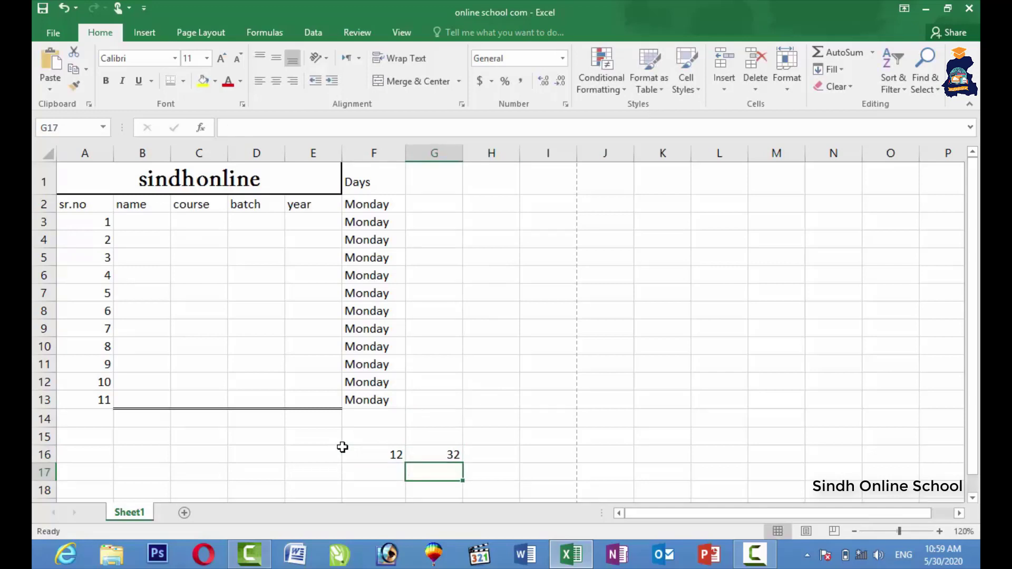
pyautogui.write('22')
pyautogui.press('Tab')
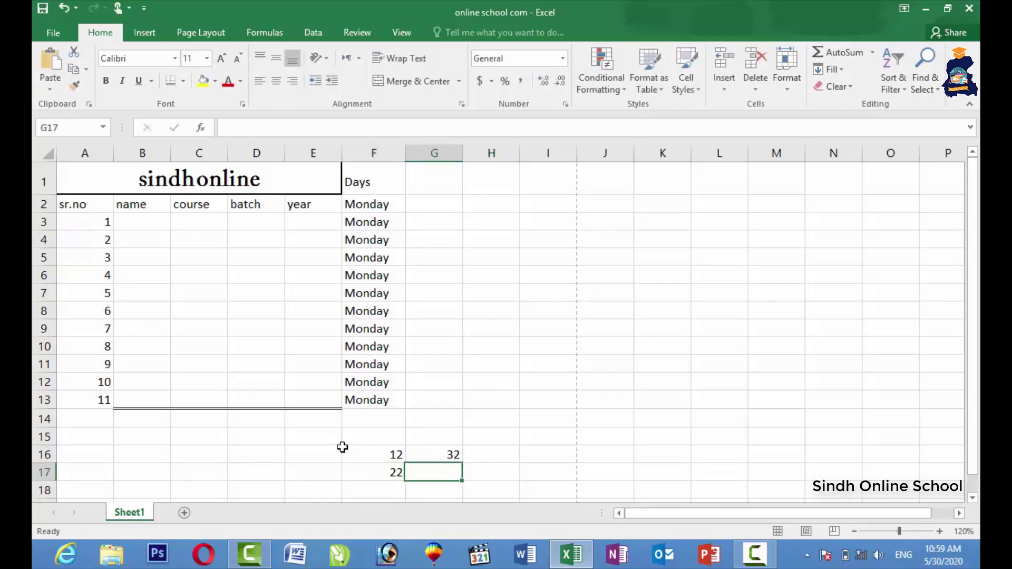
pyautogui.write('12')
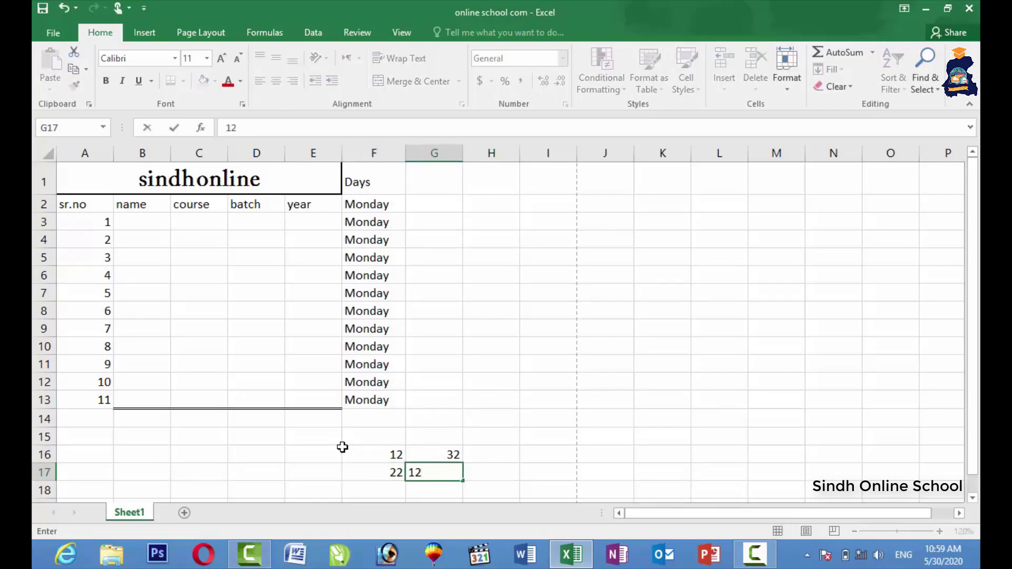
pyautogui.press('Return')
# Step: Enter 13 and 11 in F18 and G18, and 56 and 6 in F19 and G19
pyautogui.write('13')
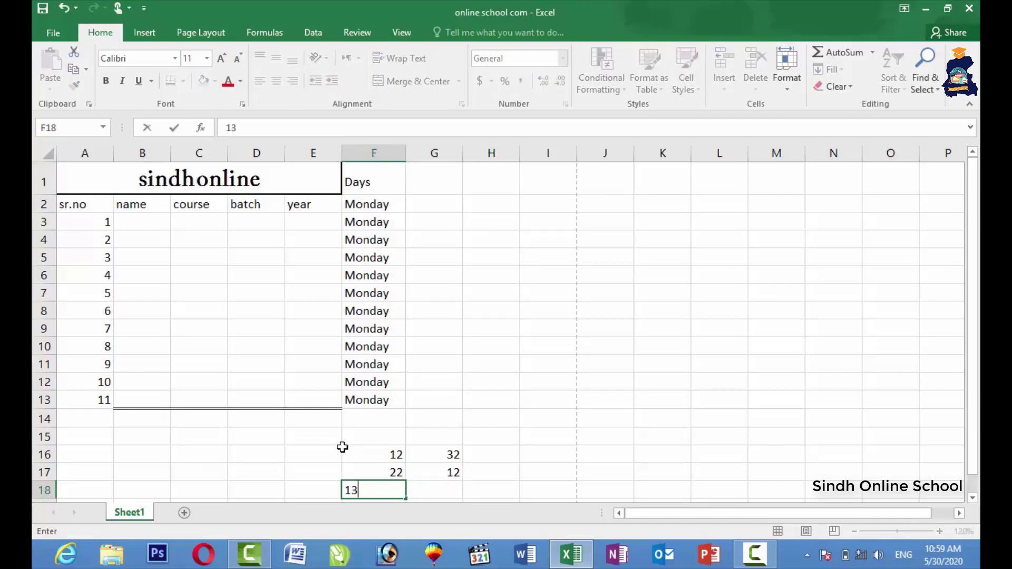
pyautogui.press('Tab')
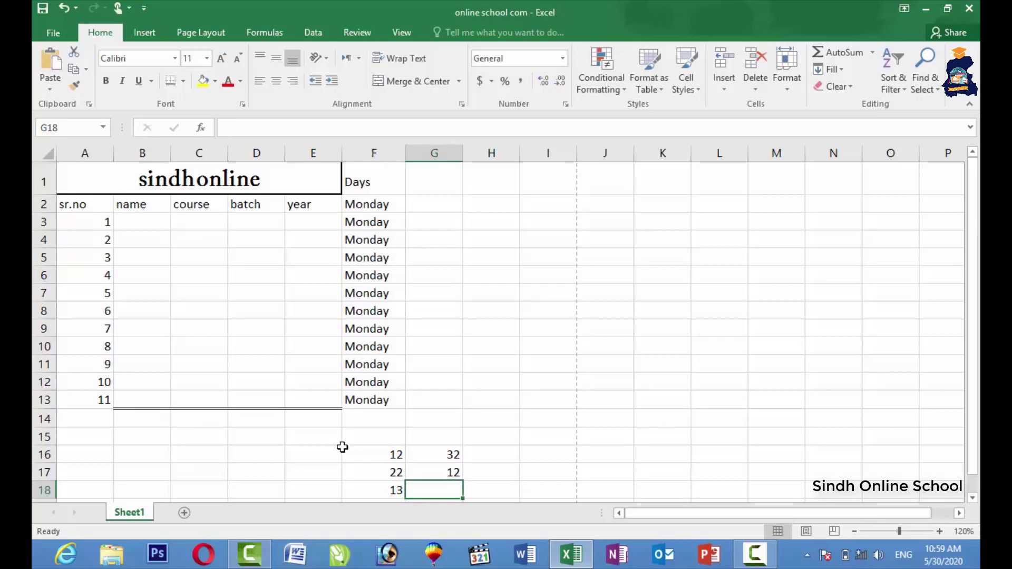
pyautogui.write('11')
pyautogui.press('Return')
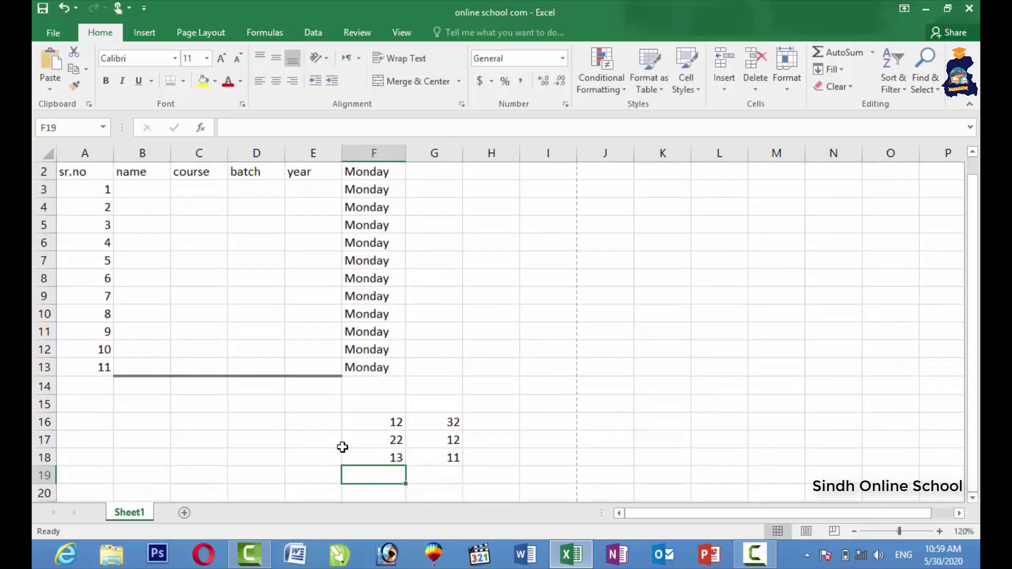
pyautogui.write('56')
pyautogui.press('Tab')
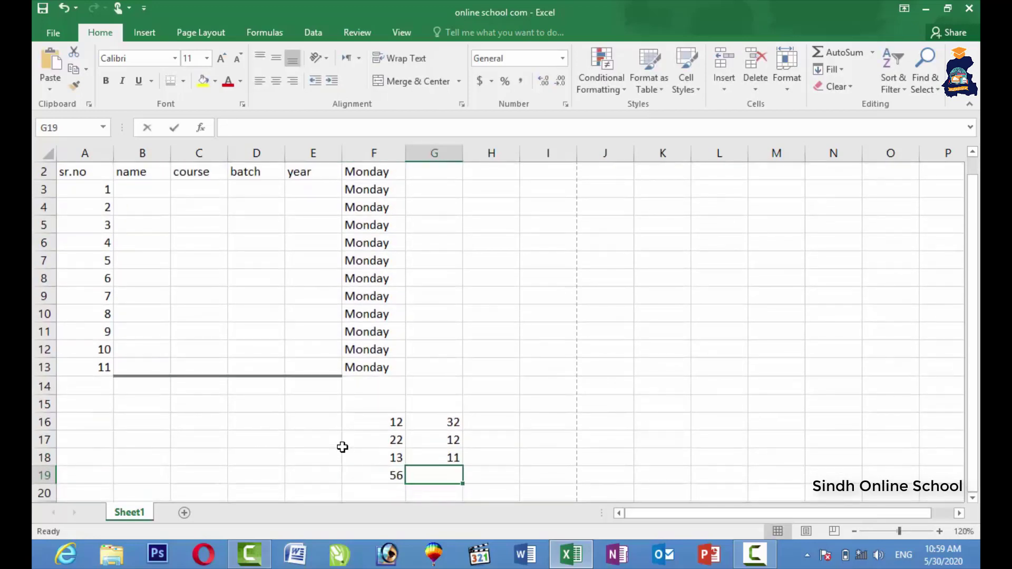
pyautogui.write('6')
pyautogui.press('Tab')
pyautogui.press('Tab')
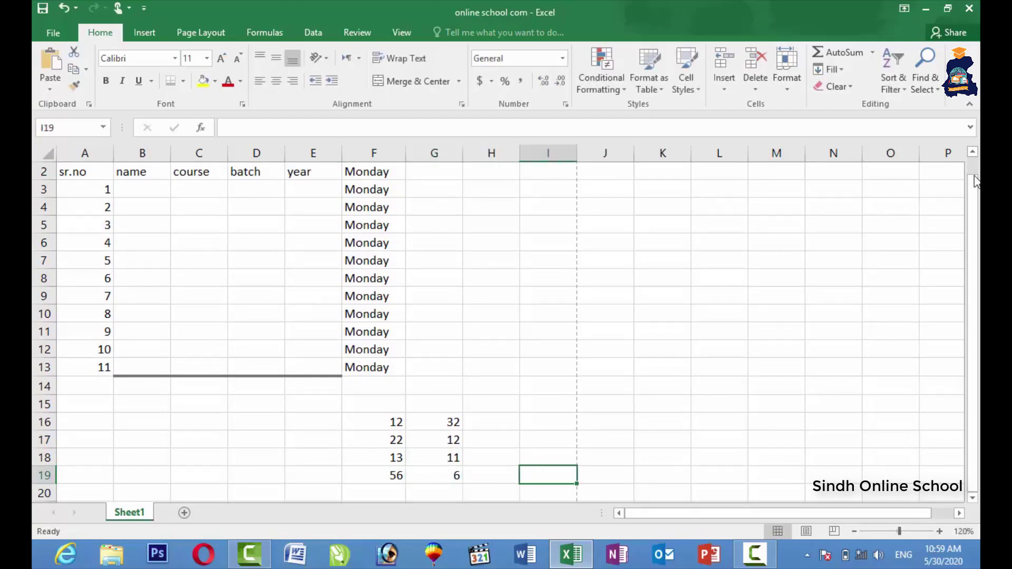
# Step: Start a formula in H16 with an equals sign
pyautogui.moveTo(974, 178); pyautogui.dragTo(978, 203)
pyautogui.click(939, 532)
pyautogui.click(940, 531)
pyautogui.click(939, 532)
pyautogui.click(940, 532)
pyautogui.click(939, 531)
pyautogui.moveTo(974, 442); pyautogui.dragTo(975, 446)
pyautogui.click(646, 386)
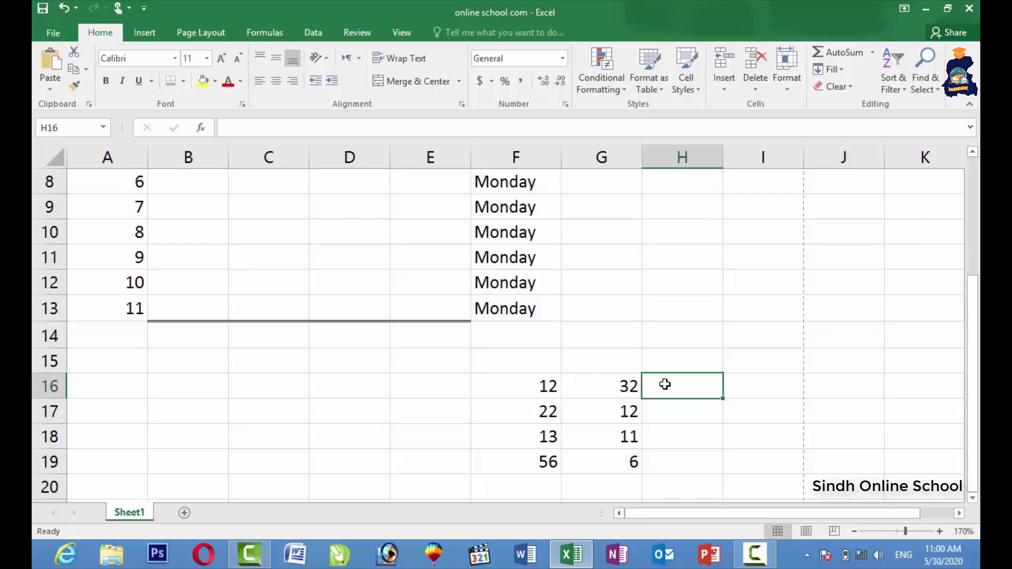
pyautogui.write('=')
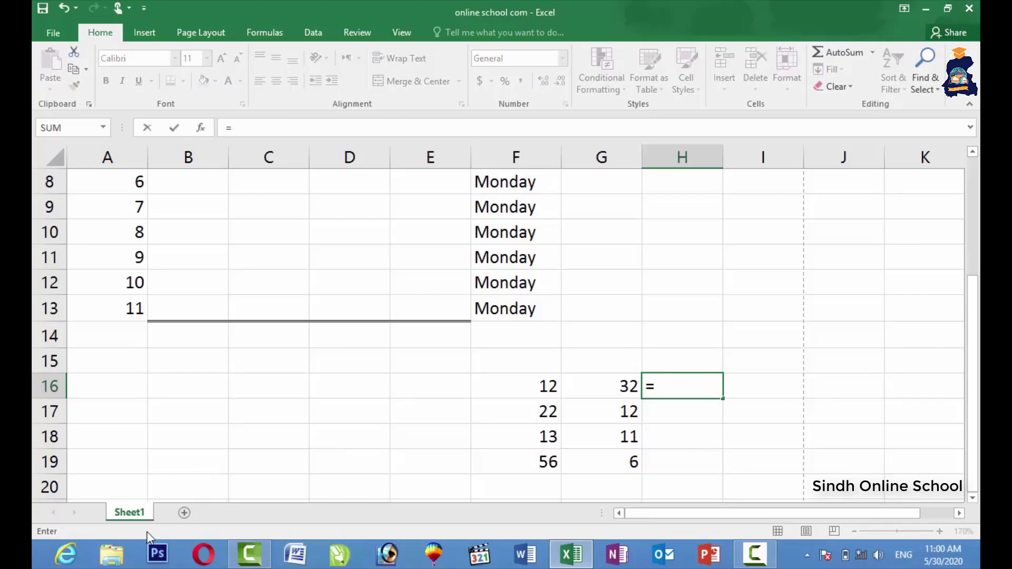
# Step: View the equals key in the KA-US-20874 keyboard picture from the desktop folder publicitty for islami postters, and return to the Excel workbook
pyautogui.click(929, 8)
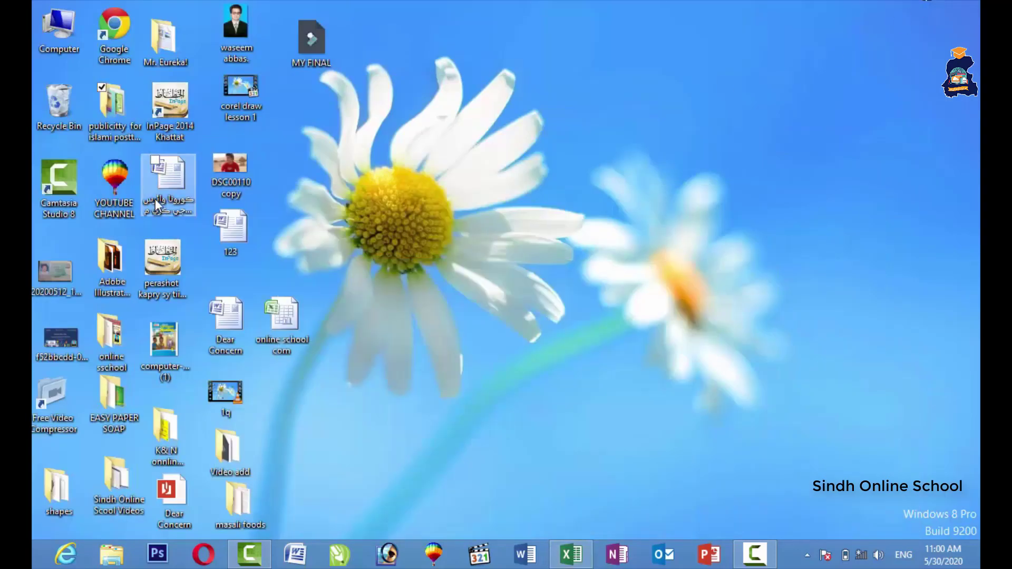
pyautogui.click(127, 290)
pyautogui.doubleClick(126, 290)
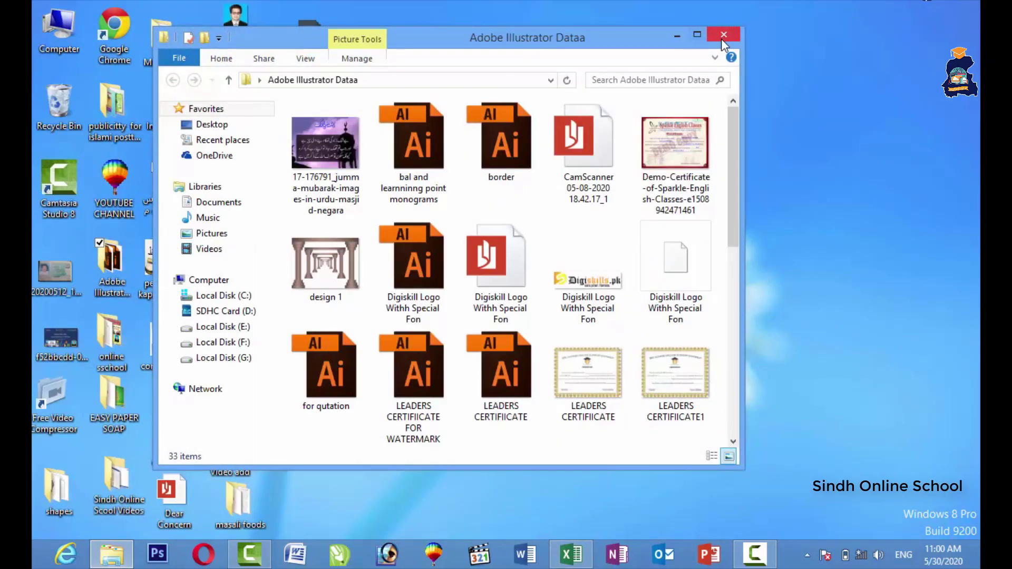
pyautogui.click(724, 35)
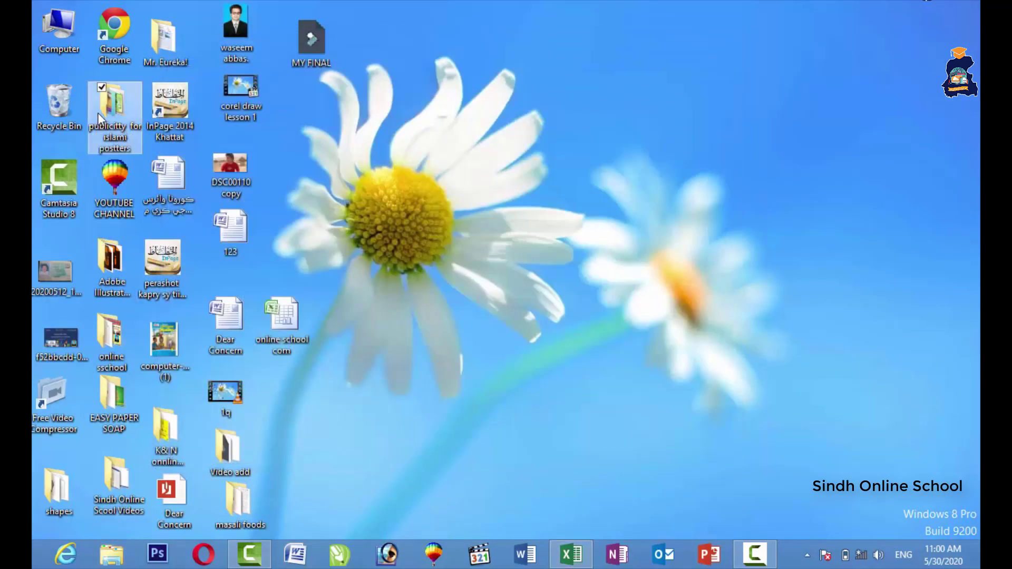
pyautogui.press('Return')
pyautogui.scroll(-5, 668, 277)
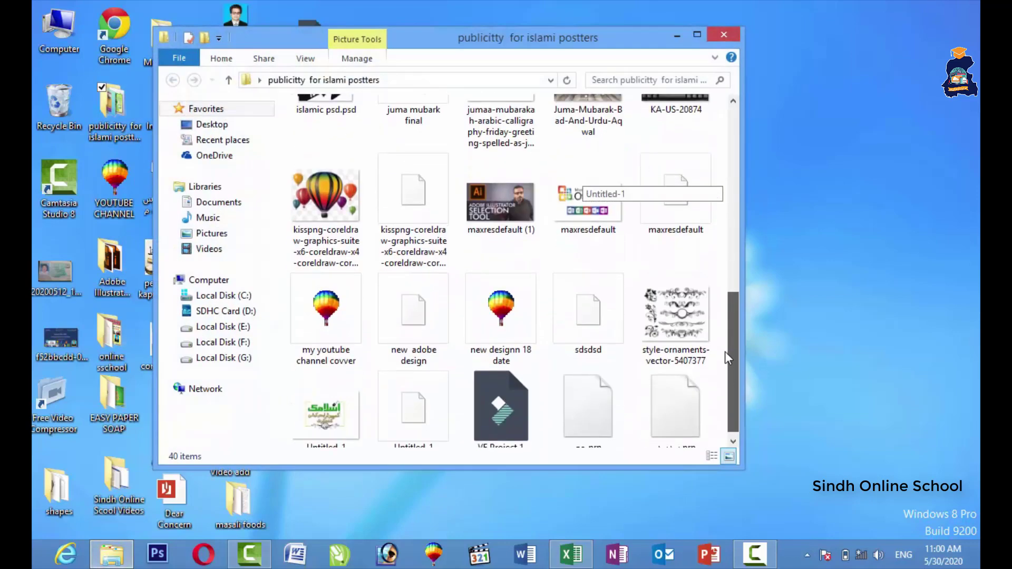
pyautogui.rightClick(680, 175)
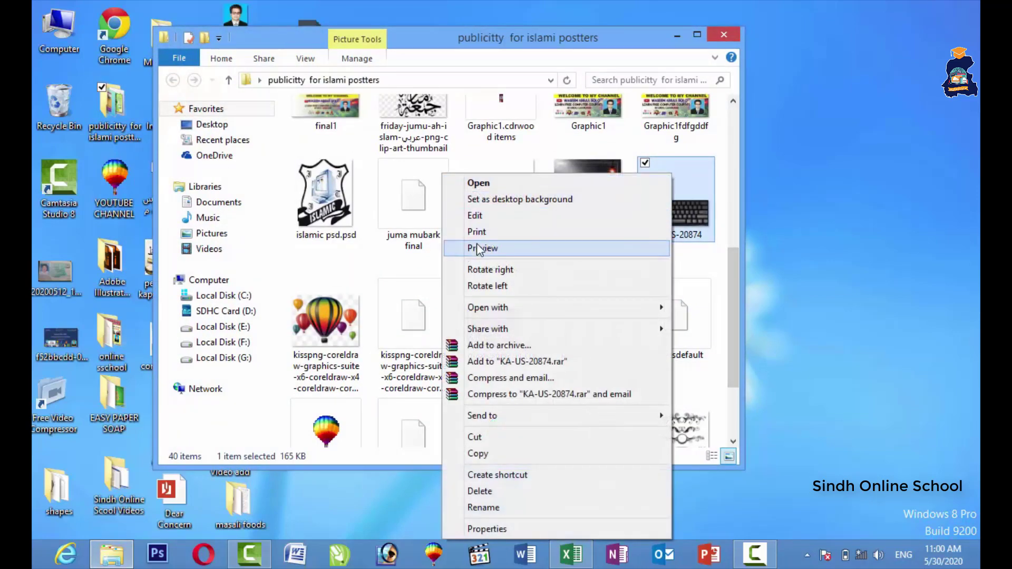
pyautogui.click(477, 247)
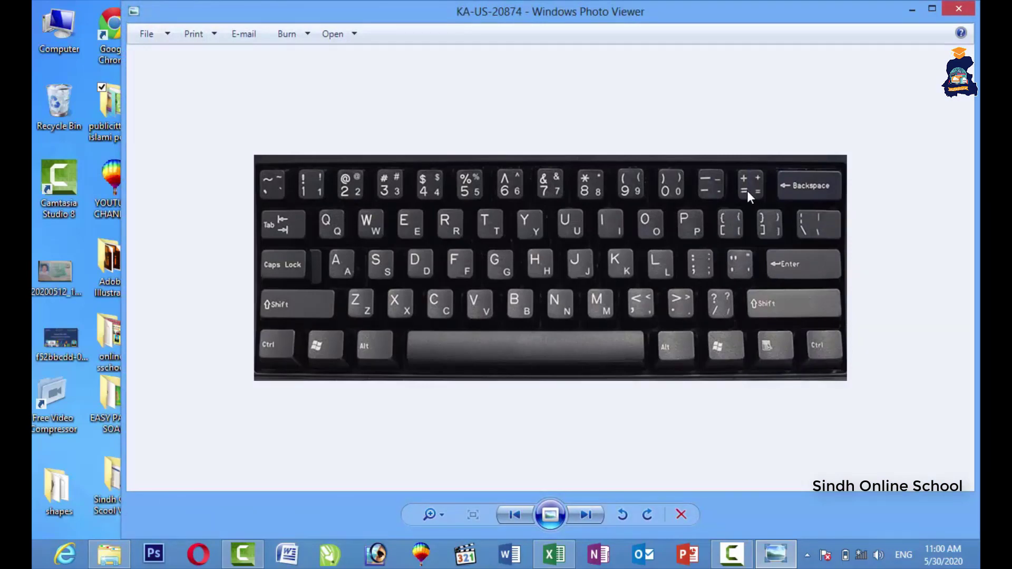
pyautogui.click(972, 14)
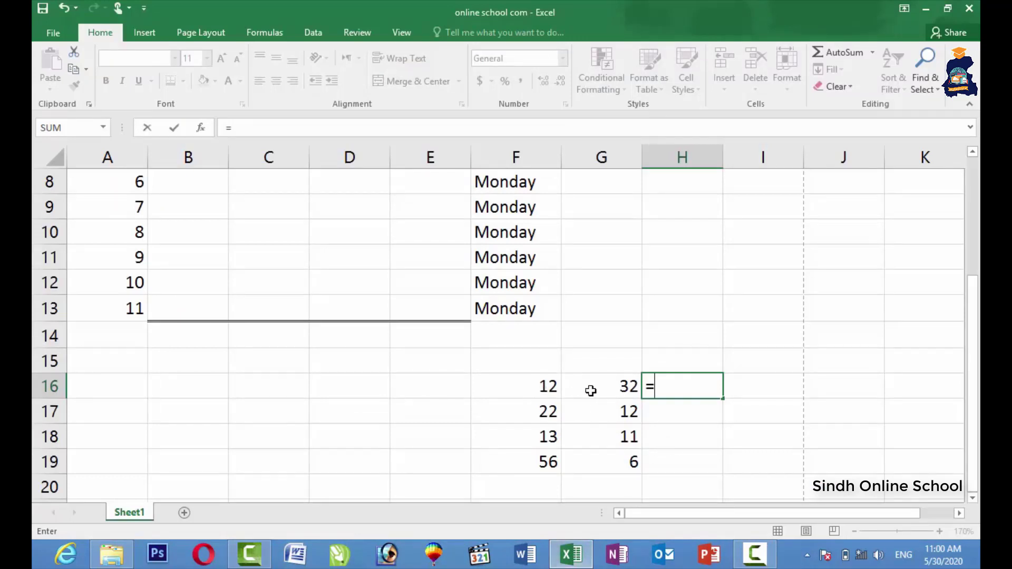
# Step: Complete the H16 formula as =F16+G16 by picking the cells, viewing the KA-US-20874 keyboard picture for the plus sign before adding G16
pyautogui.click(524, 391)
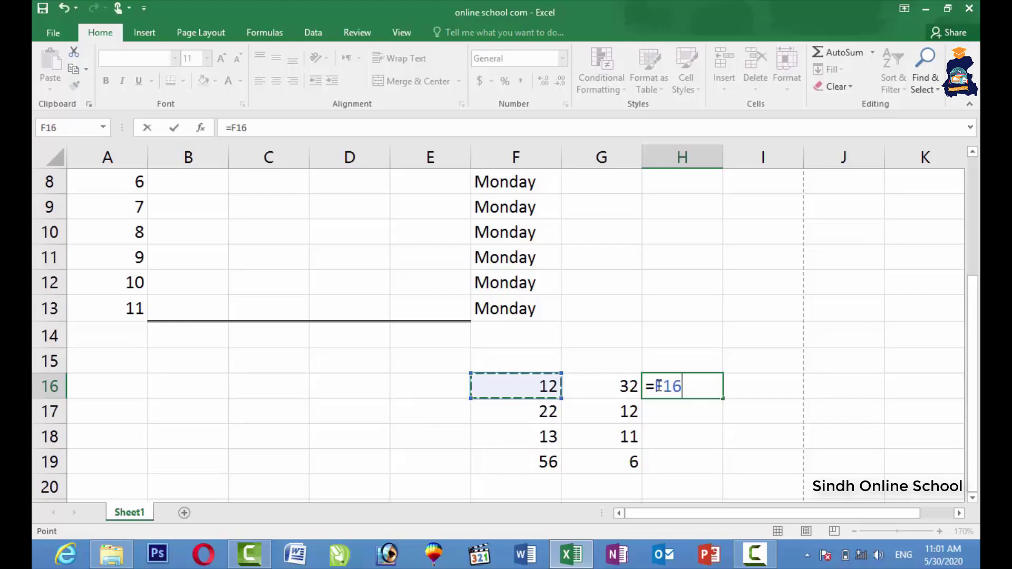
pyautogui.write('+')
pyautogui.click(131, 553)
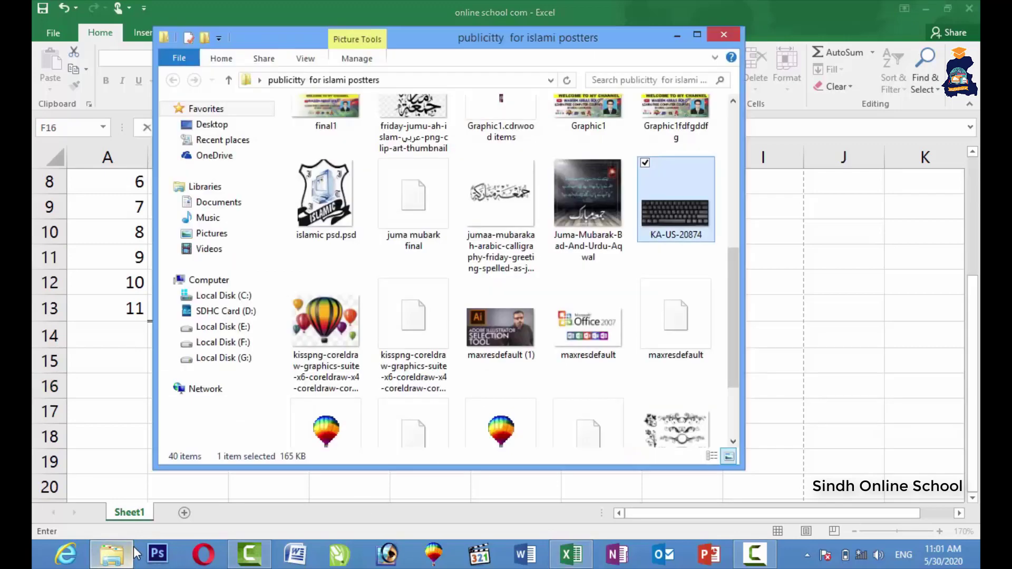
pyautogui.rightClick(667, 245)
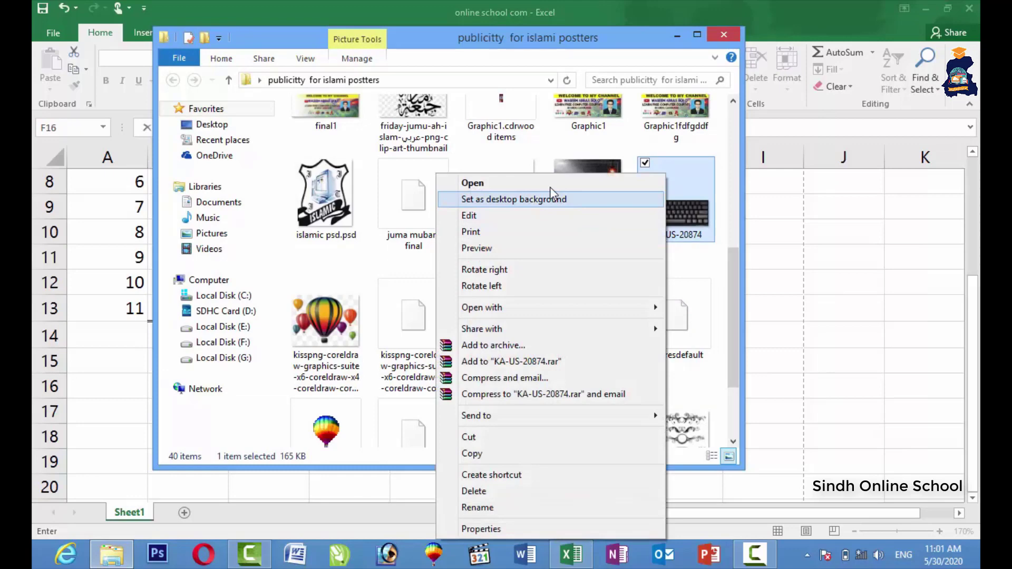
pyautogui.click(519, 249)
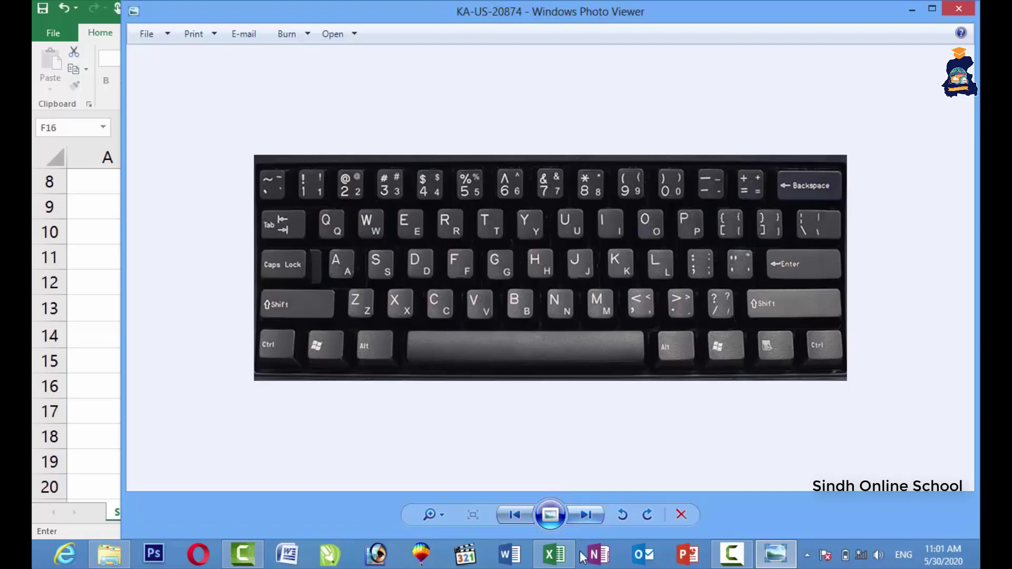
pyautogui.click(562, 559)
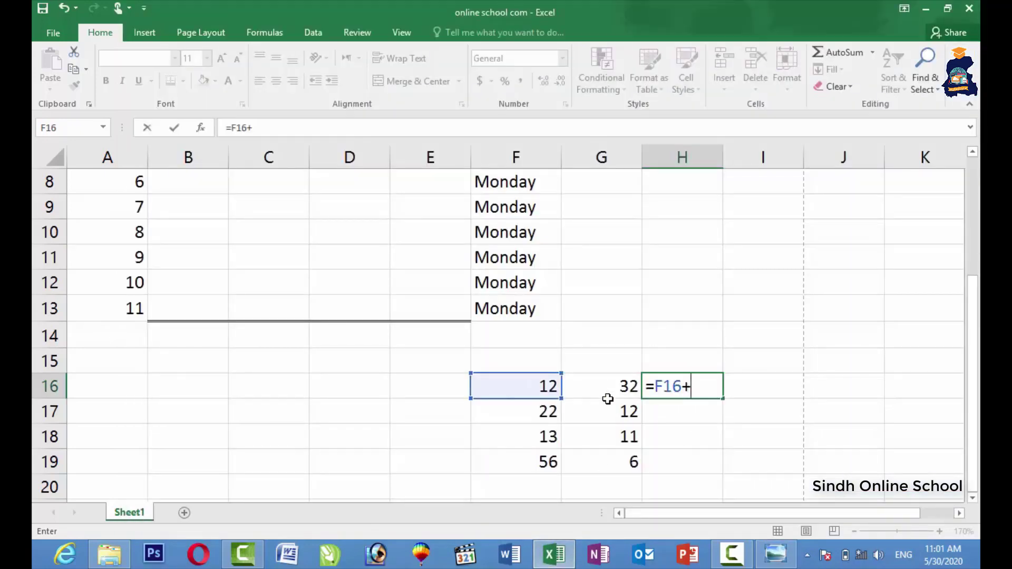
pyautogui.click(607, 392)
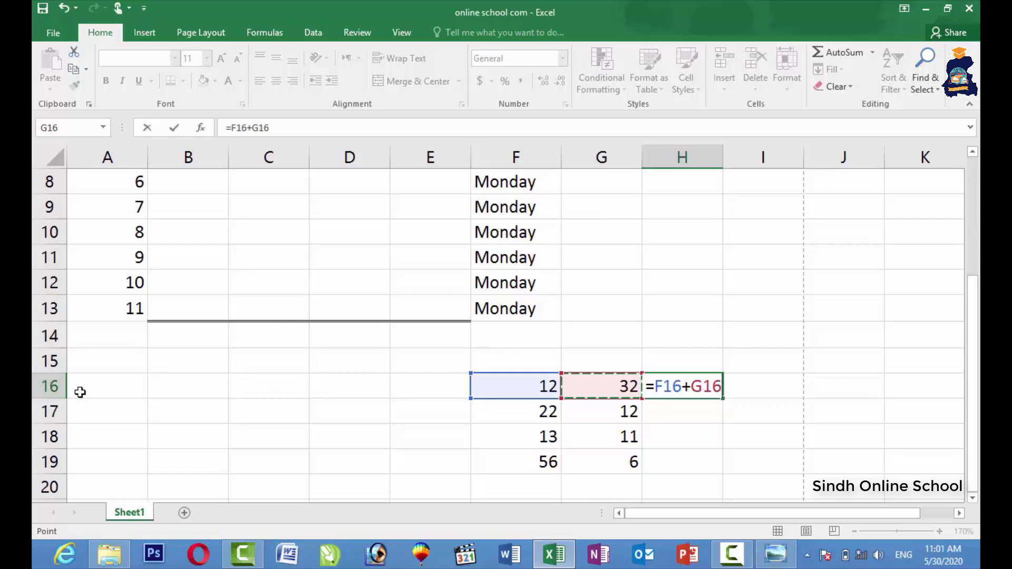
pyautogui.press('Return')
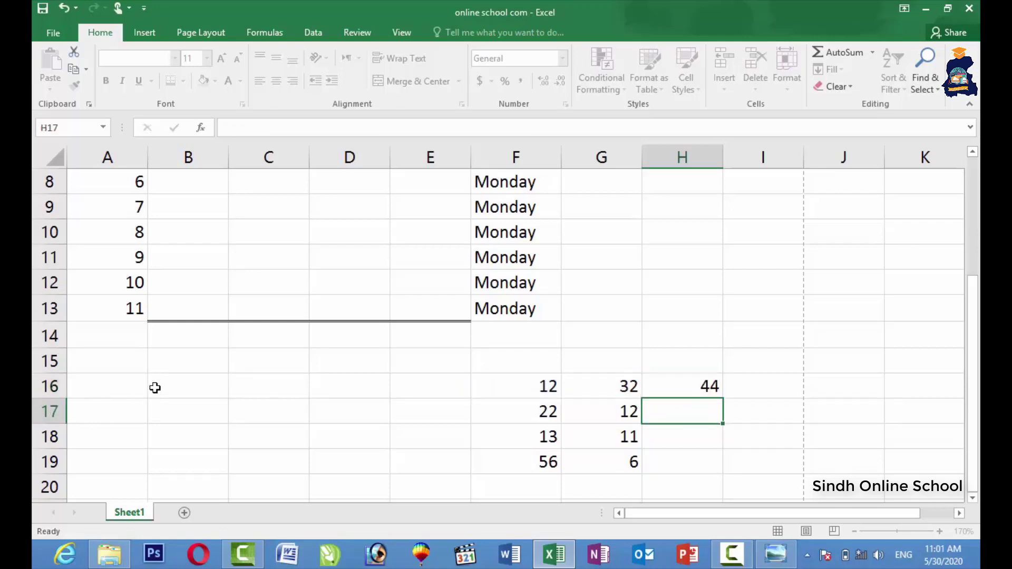
# Step: Replace the H16 formula with =f16+g16, spelling out the column letters and row numbers of both cells
pyautogui.click(673, 388)
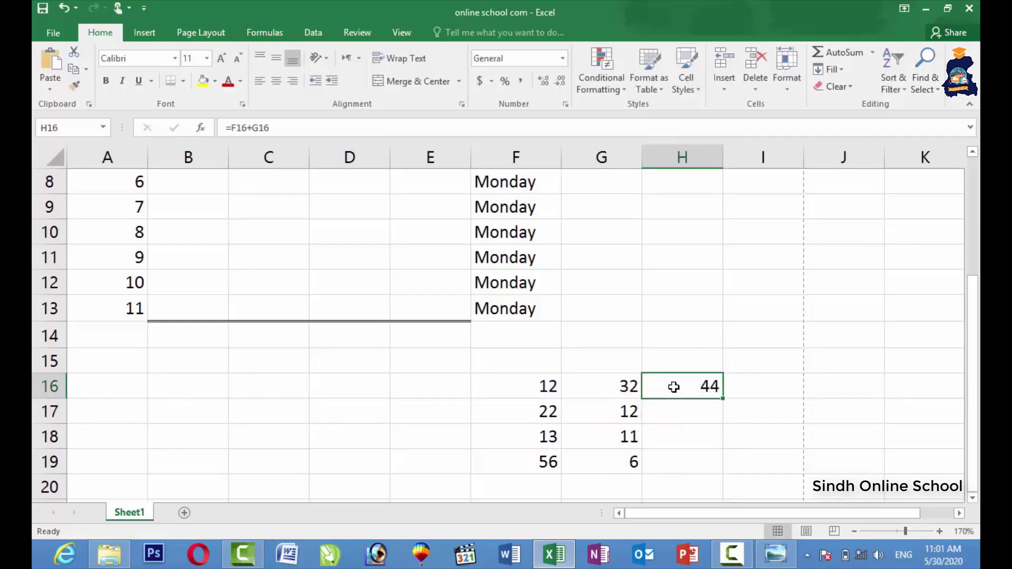
pyautogui.write('=')
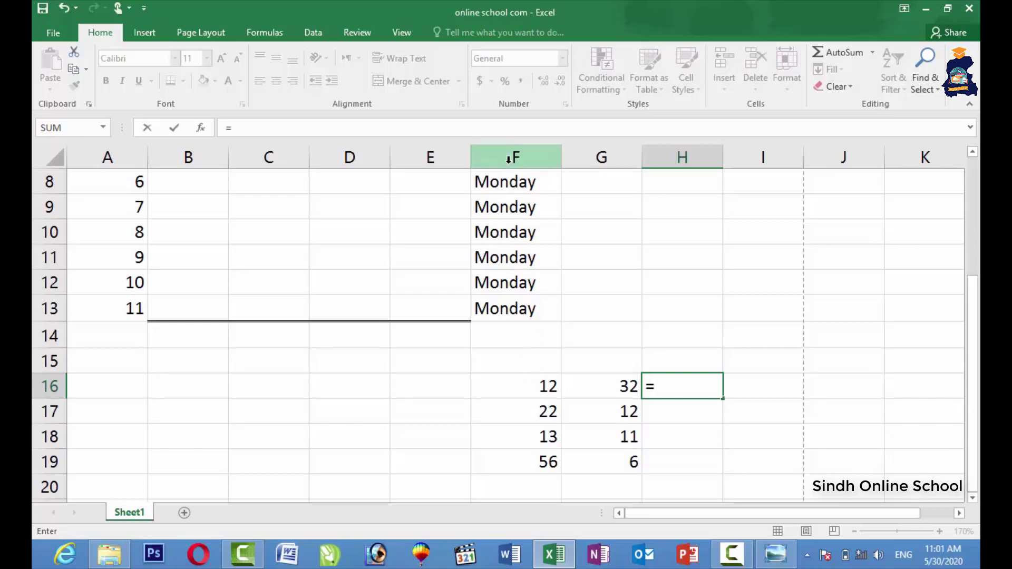
pyautogui.write('f')
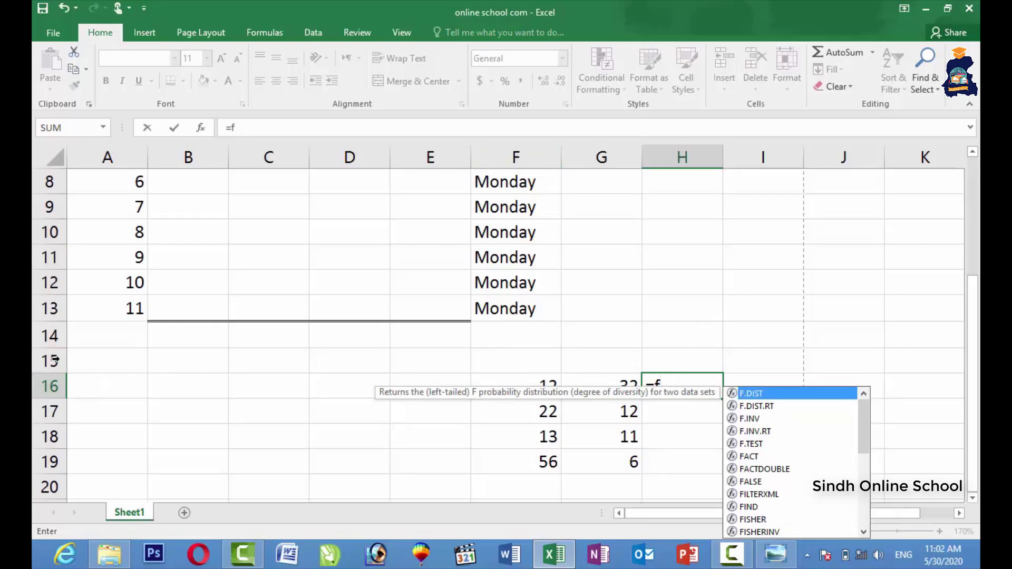
pyautogui.write('1')
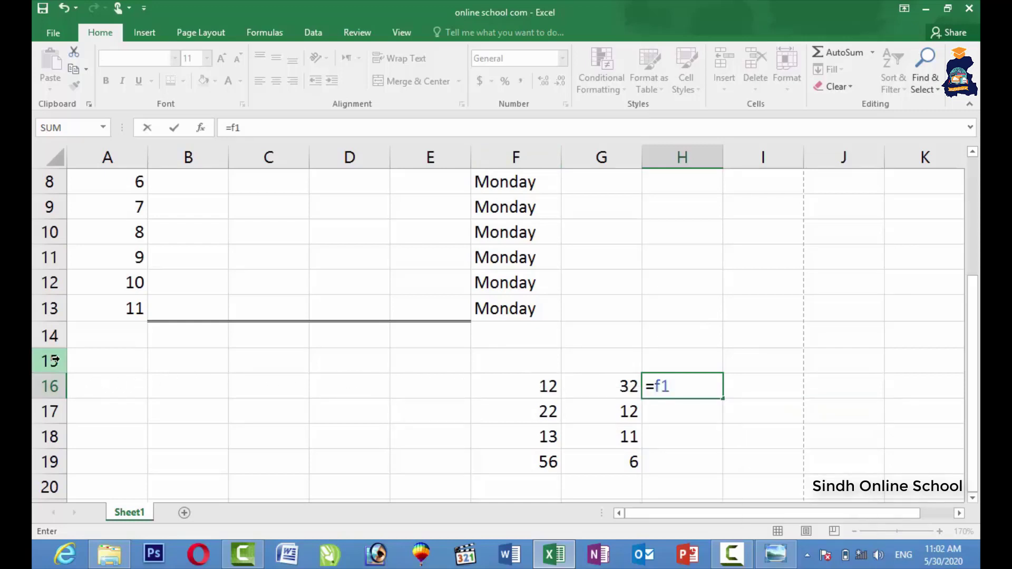
pyautogui.write('6')
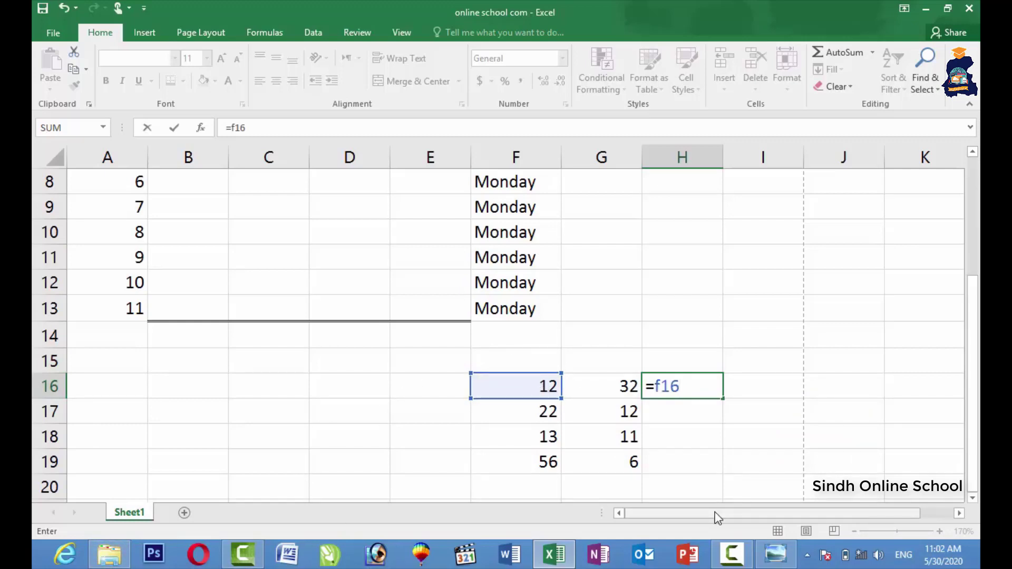
pyautogui.write('+')
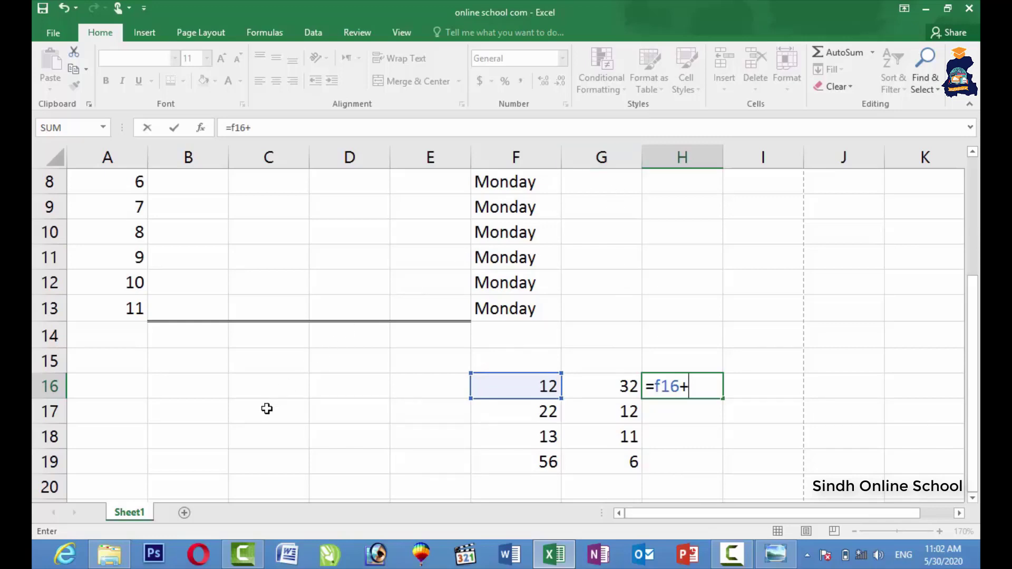
pyautogui.write('g')
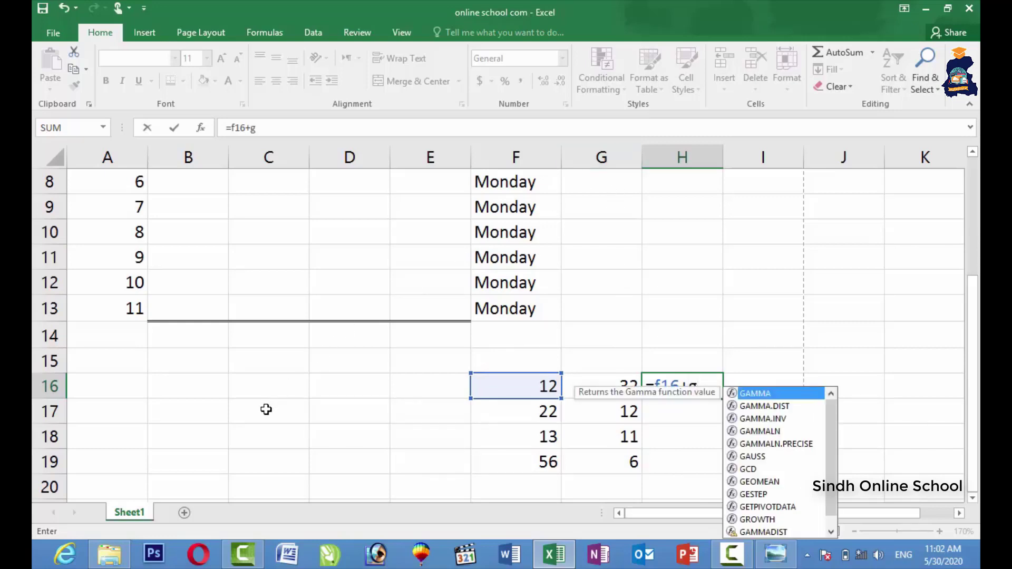
pyautogui.write('1')
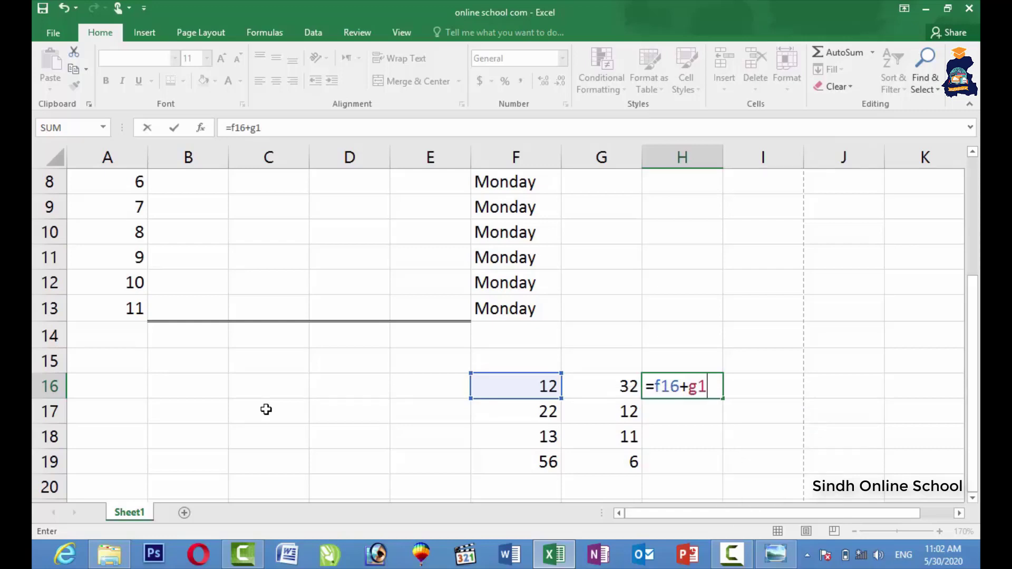
pyautogui.write('6')
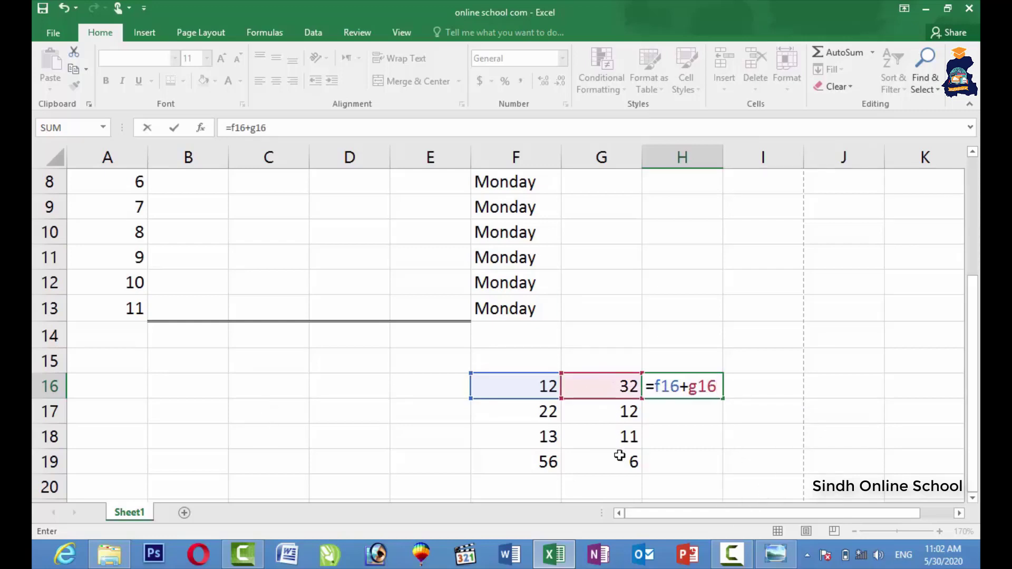
pyautogui.press('Return')
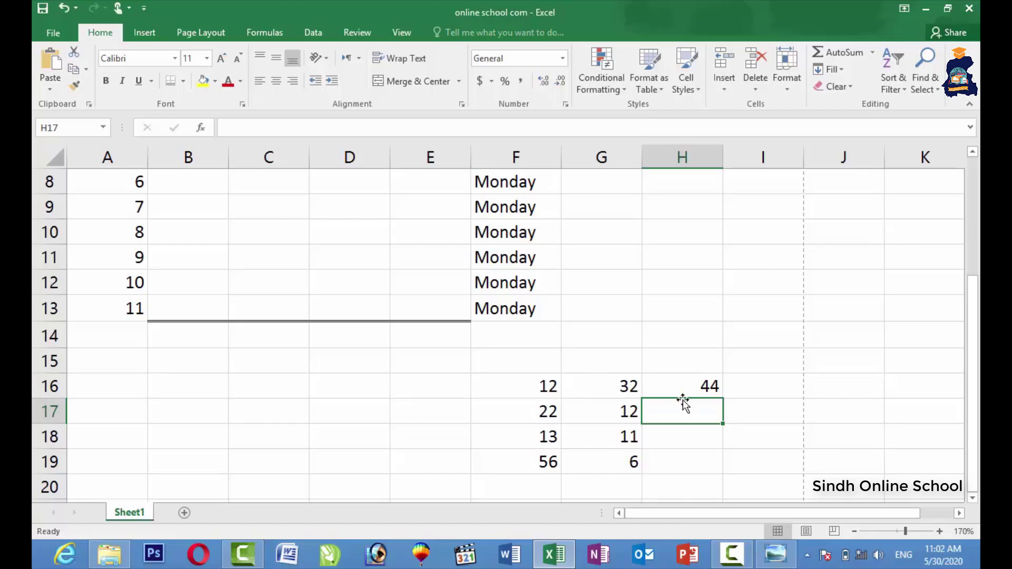
# Step: Enter the addition formula =F17+G17 in H17 by picking the two cells
pyautogui.write('=')
pyautogui.click(530, 414)
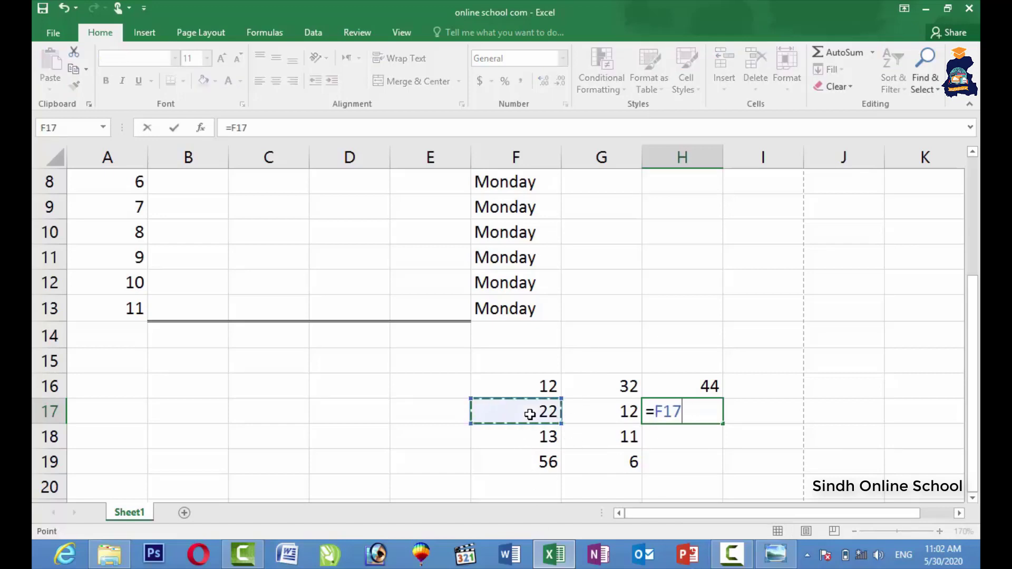
pyautogui.write('+')
pyautogui.click(599, 401)
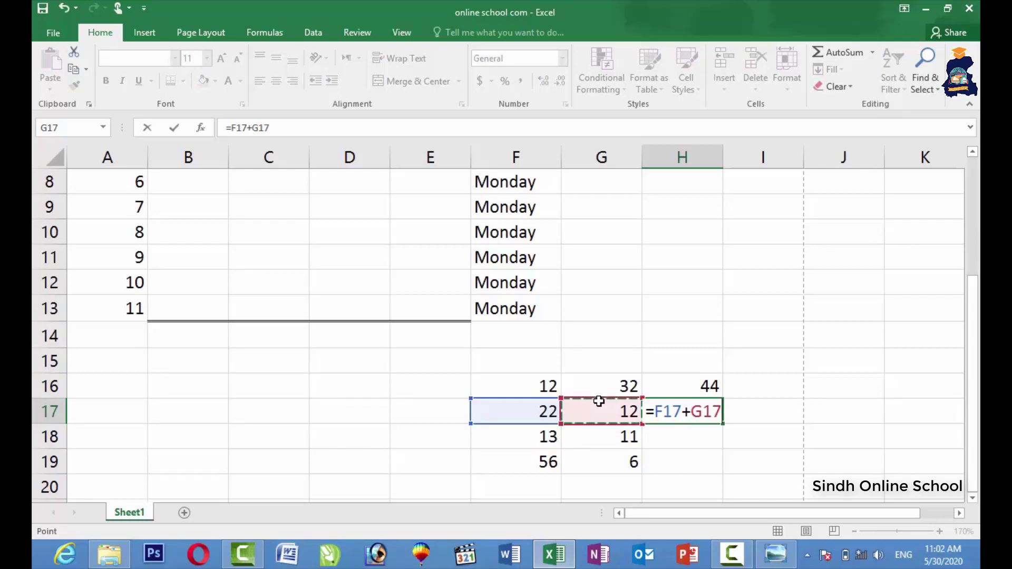
pyautogui.press('Return')
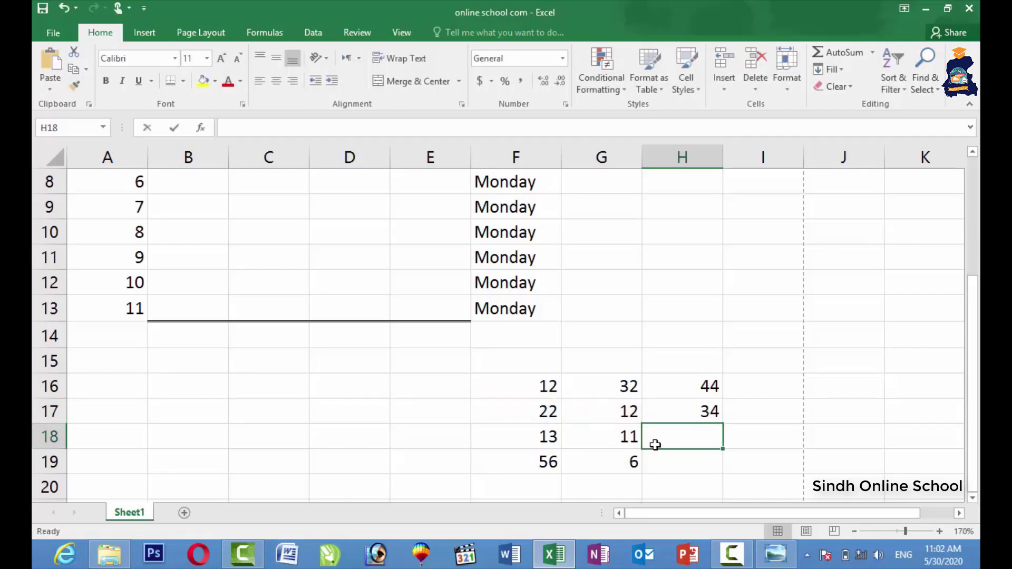
# Step: Discard the formula started in H18 and clear the addition formula from H17
pyautogui.write('=')
pyautogui.press('BackSpace')
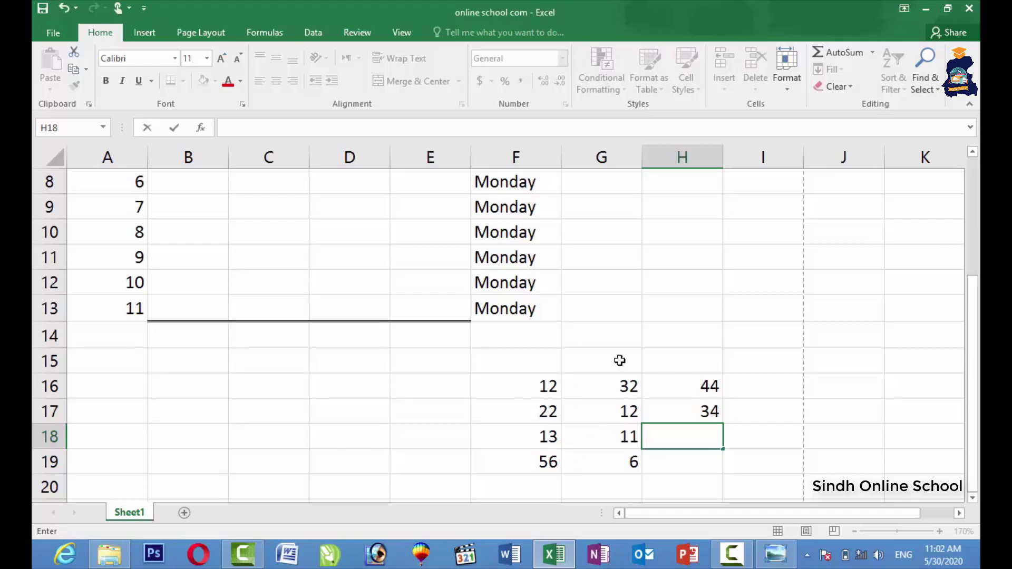
pyautogui.click(705, 413)
pyautogui.press('BackSpace')
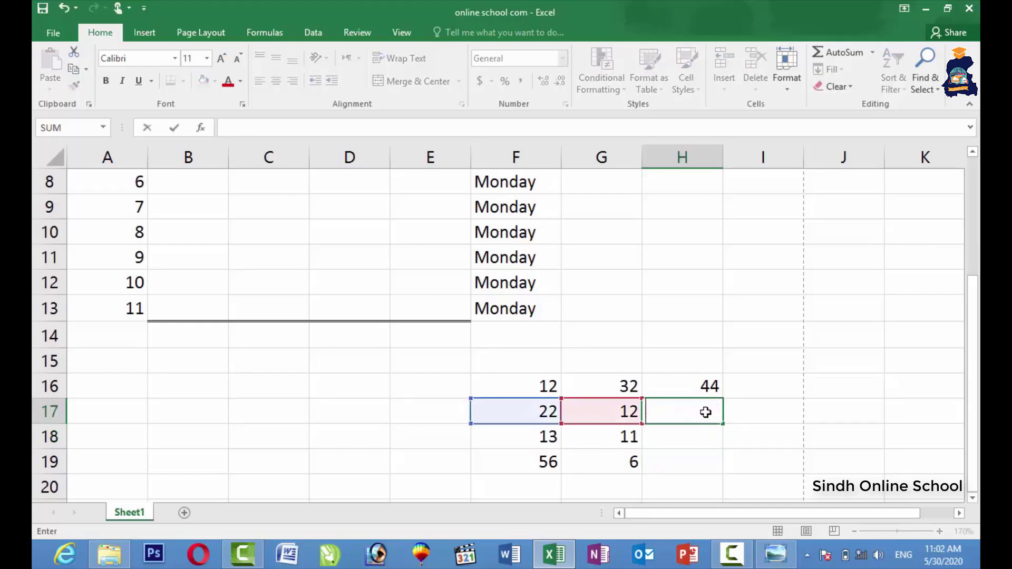
pyautogui.click(765, 391)
# Step: Autofill the H16 addition formula down to H19, and clear the copied formulas from H17:H19
pyautogui.click(686, 389)
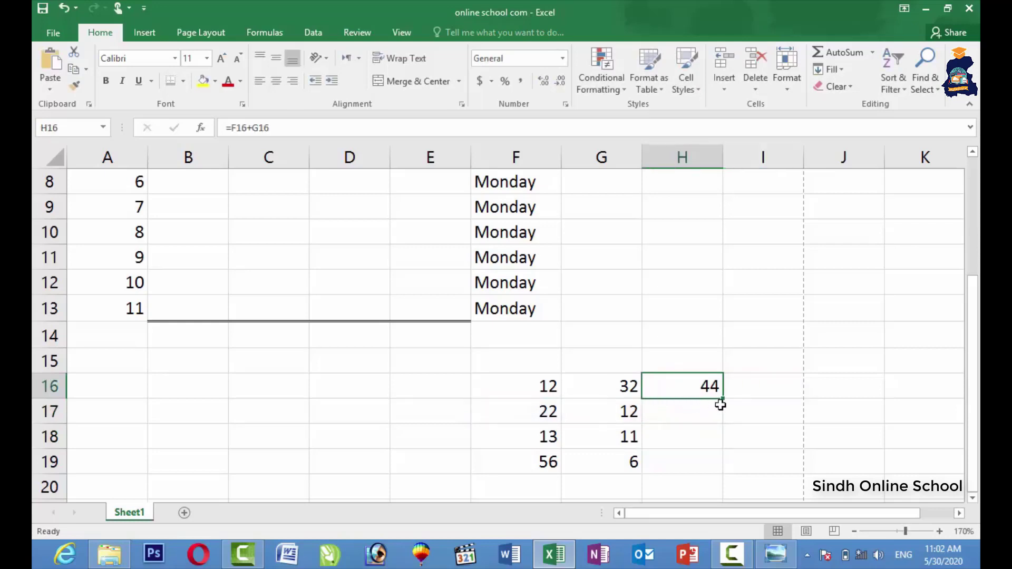
pyautogui.moveTo(725, 401); pyautogui.dragTo(712, 468)
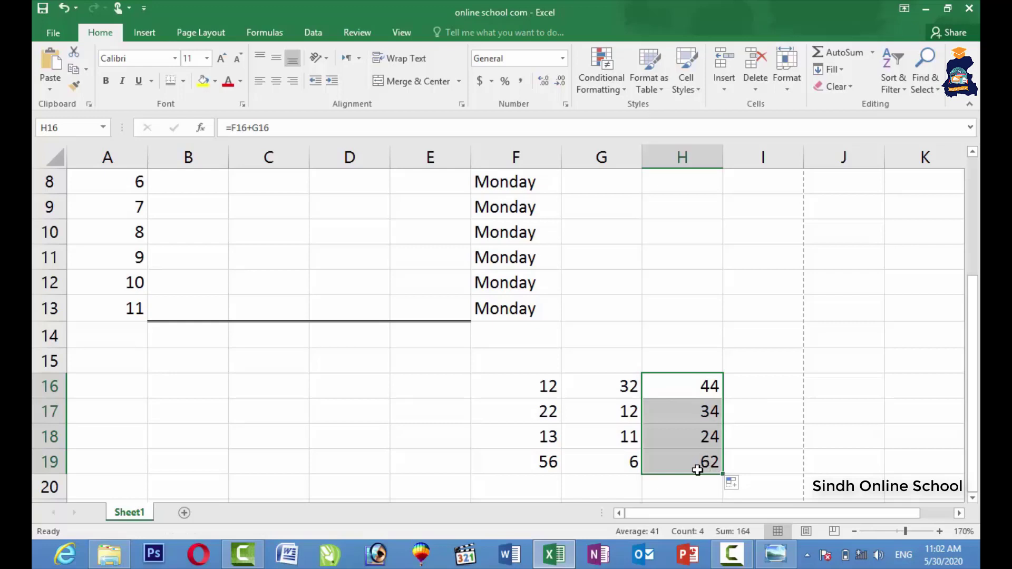
pyautogui.doubleClick(704, 413)
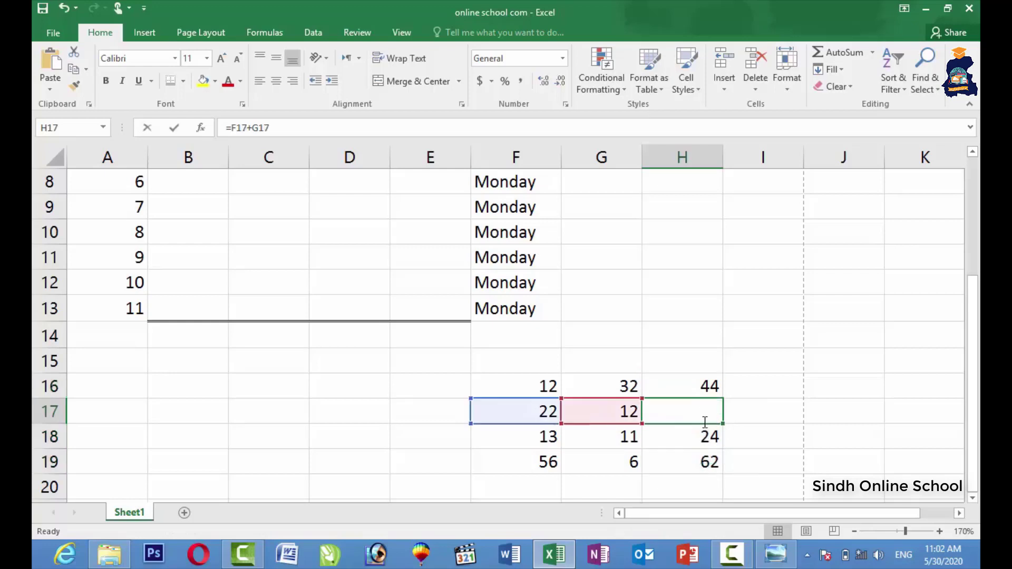
pyautogui.click(732, 465)
pyautogui.moveTo(709, 463); pyautogui.dragTo(697, 413)
pyautogui.press('Delete')
# Step: Enter the subtraction formula =F17-G17 in H17 by picking the two cells
pyautogui.click(699, 410)
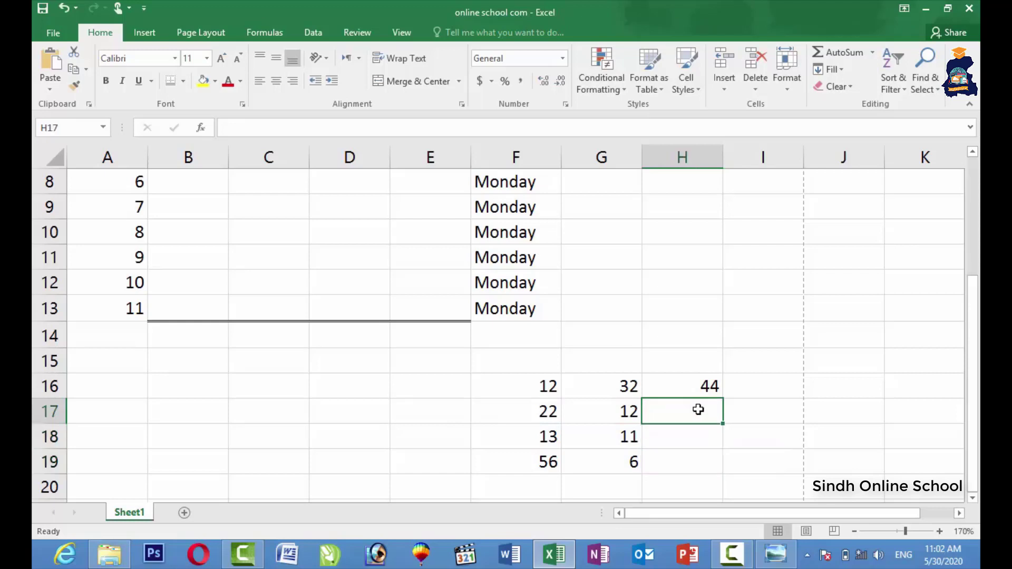
pyautogui.write('=')
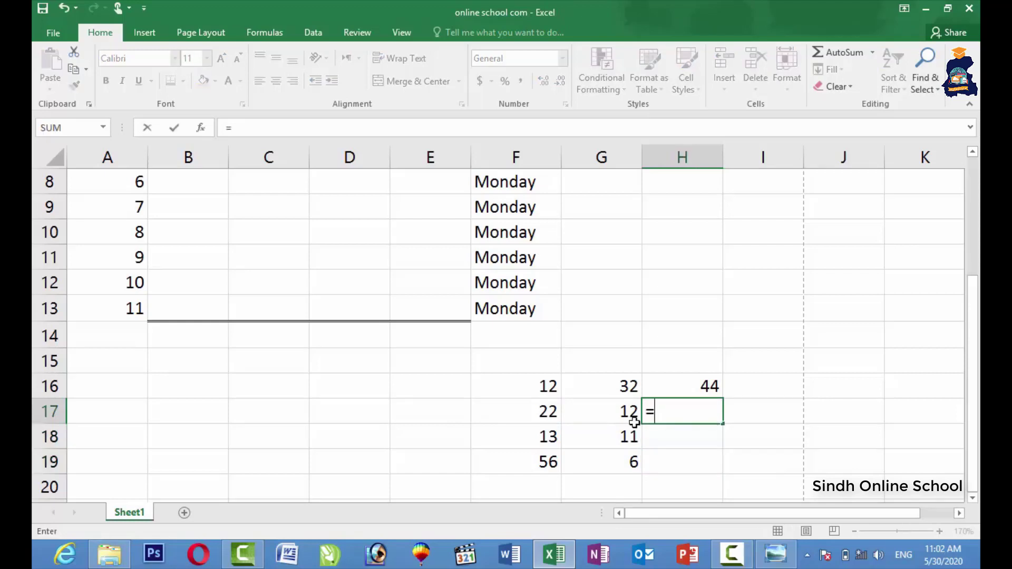
pyautogui.click(541, 415)
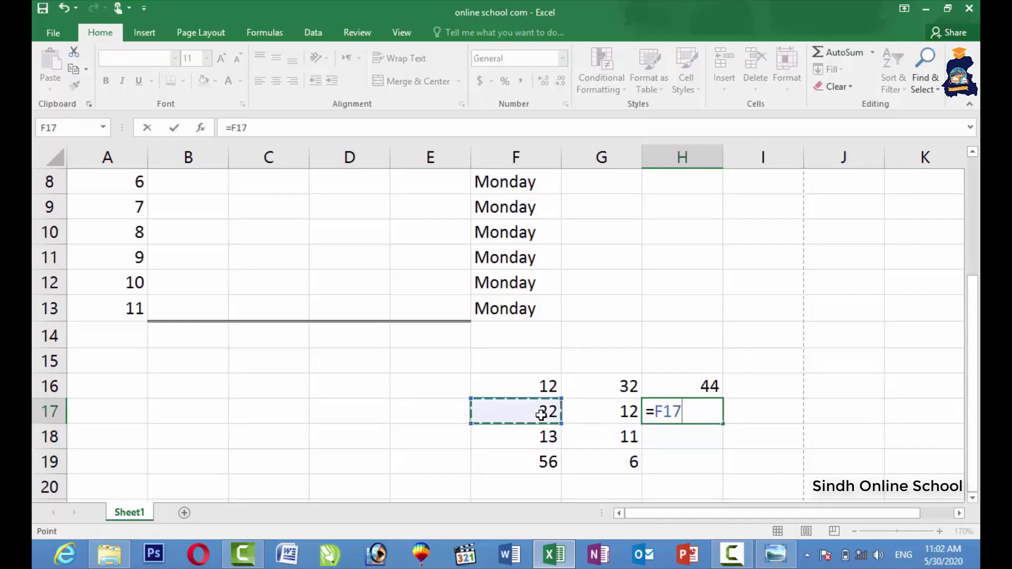
pyautogui.write('-')
pyautogui.click(591, 413)
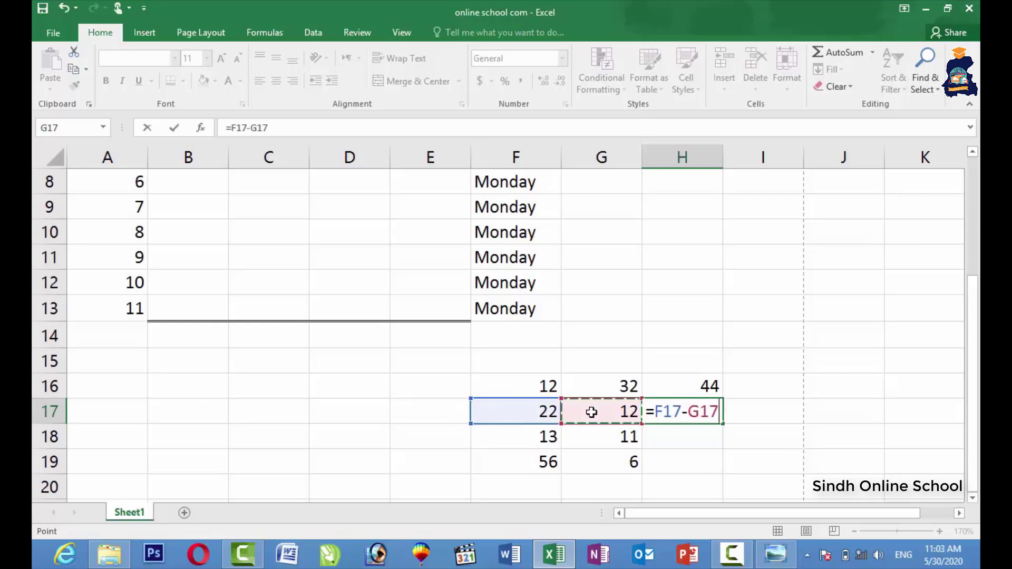
pyautogui.press('Return')
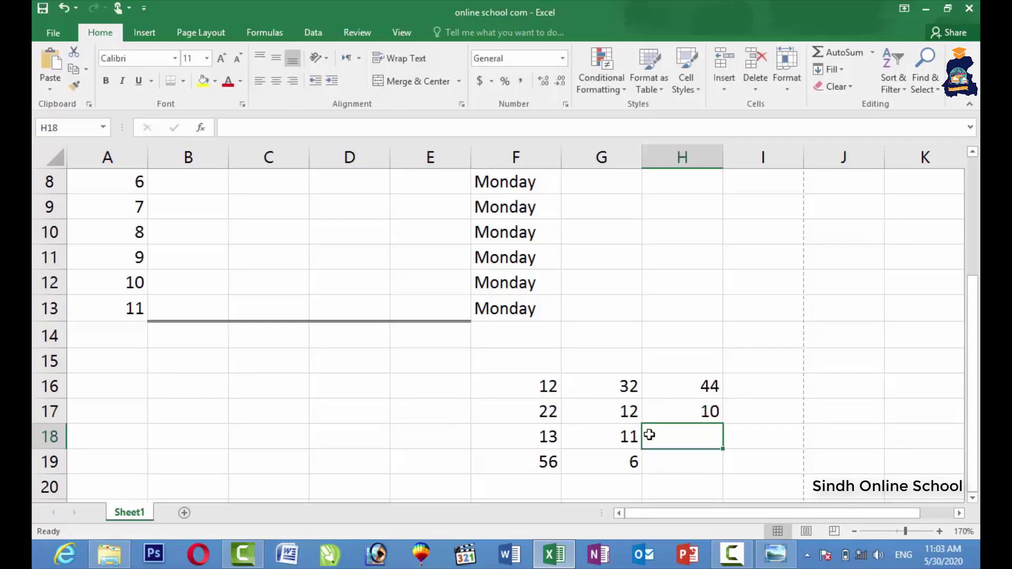
pyautogui.write('=')
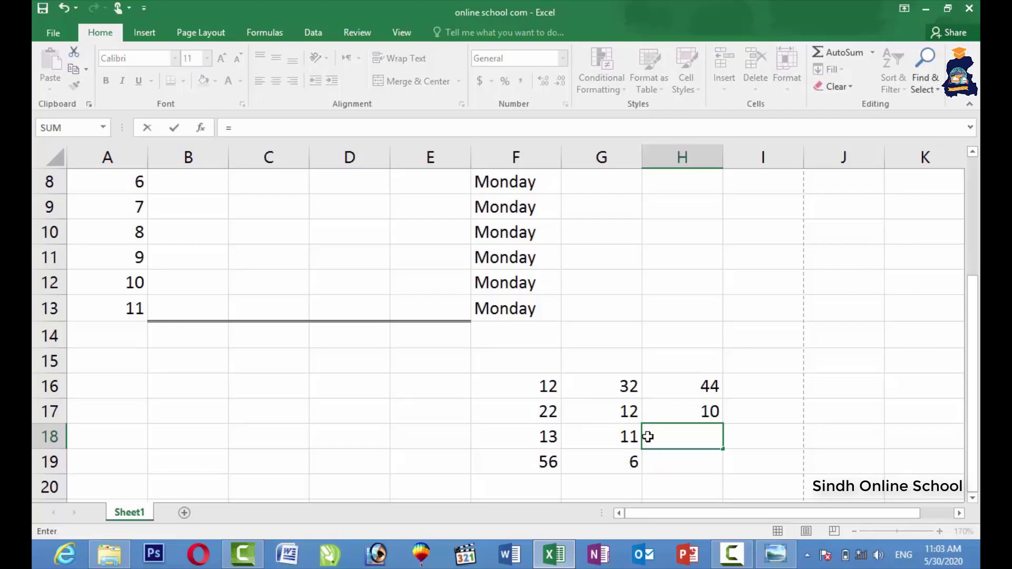
pyautogui.press('BackSpace')
pyautogui.click(524, 435)
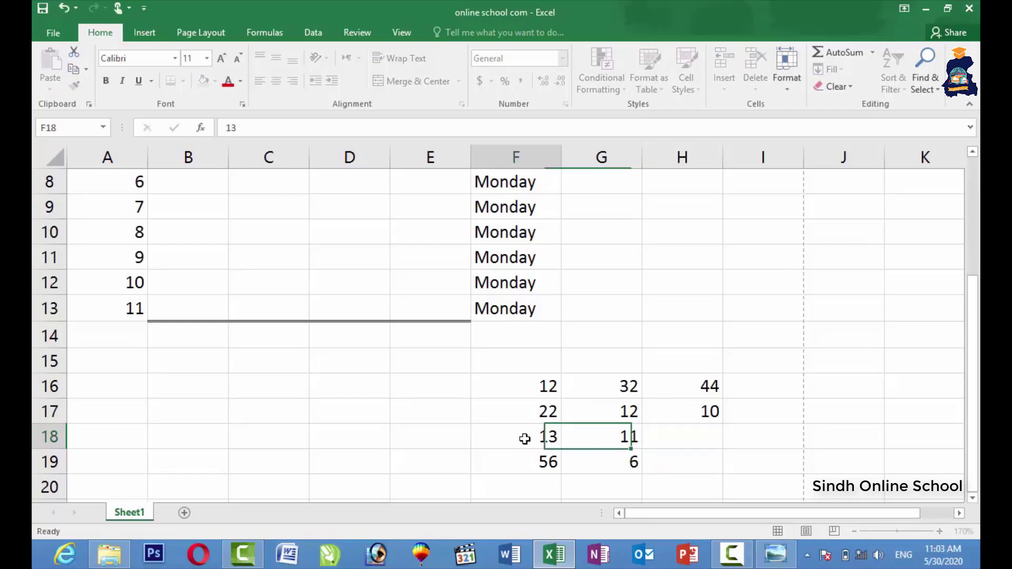
# Step: Enter the multiplication formula =F18*G18 in H18 by picking the two cells
pyautogui.click(704, 441)
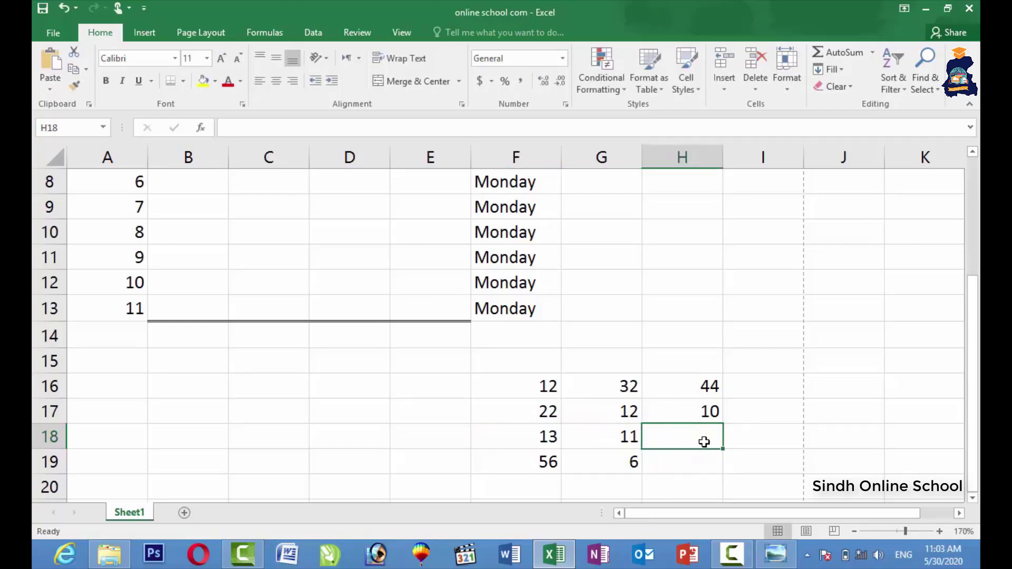
pyautogui.write('=')
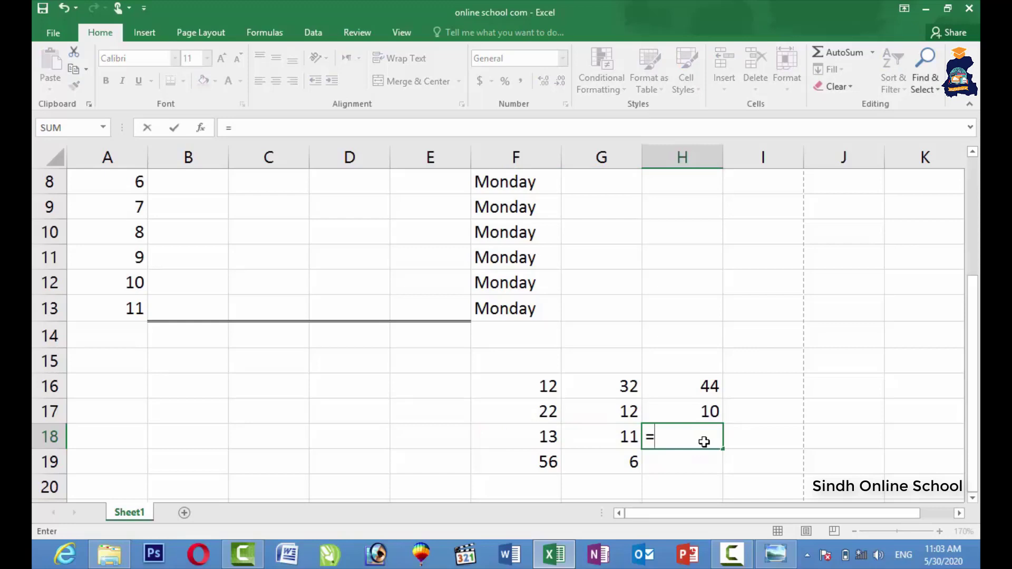
pyautogui.click(530, 443)
pyautogui.write('*')
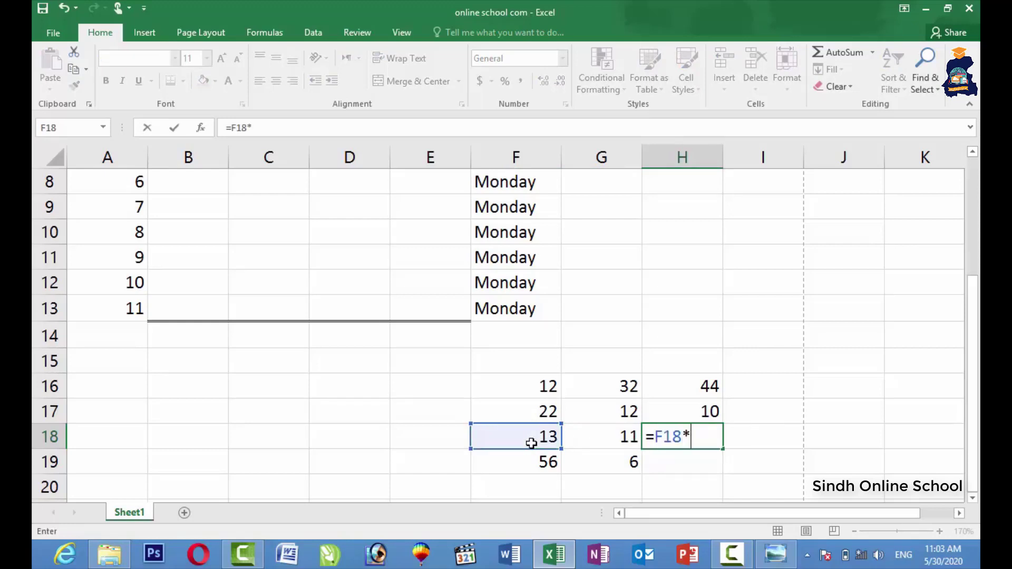
pyautogui.click(586, 442)
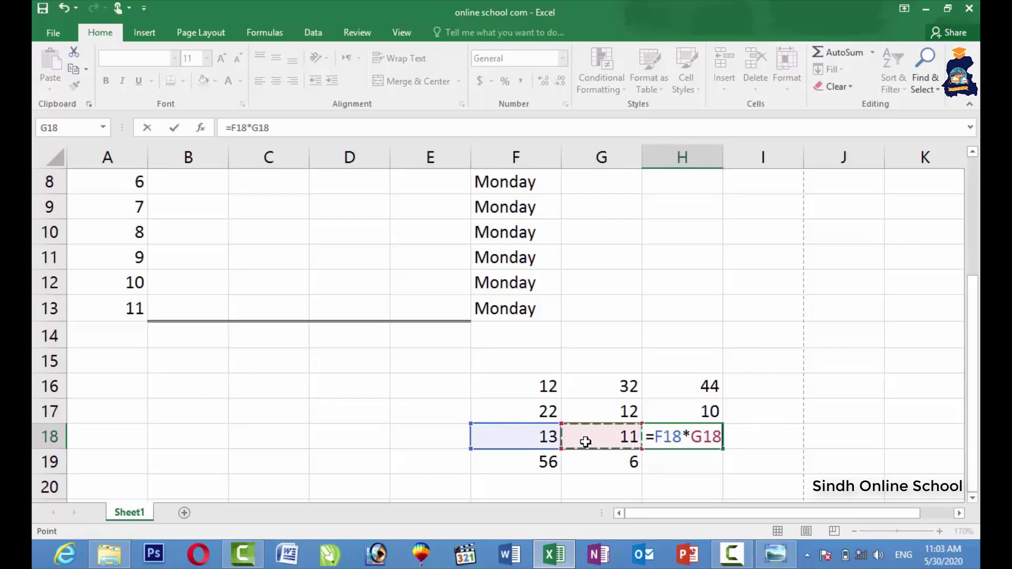
pyautogui.press('Return')
# Step: Enter the division formula =F19/G19 in H19, viewing the KA-US-20874 keyboard picture for the slash key before adding G19
pyautogui.write('=')
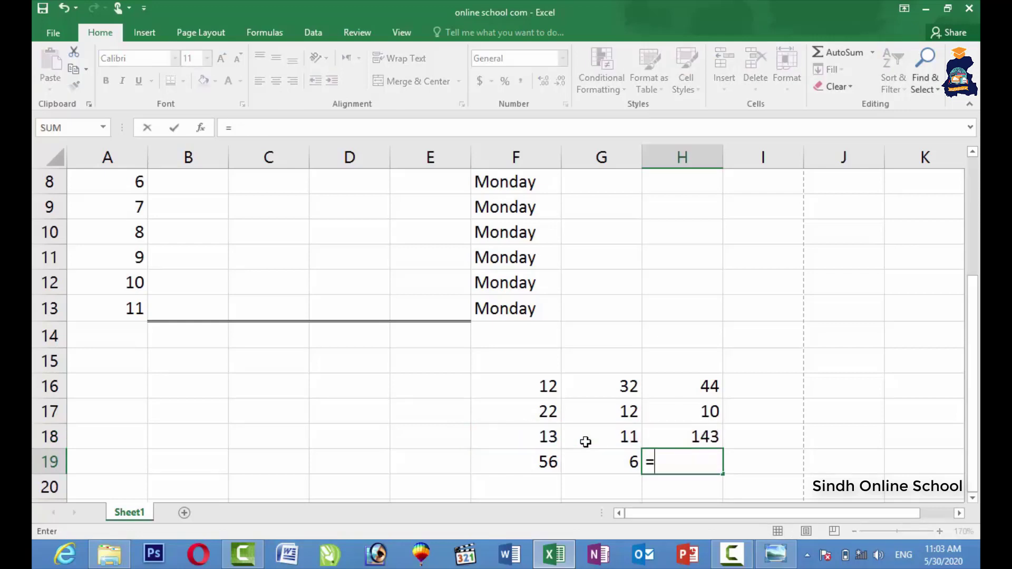
pyautogui.click(523, 462)
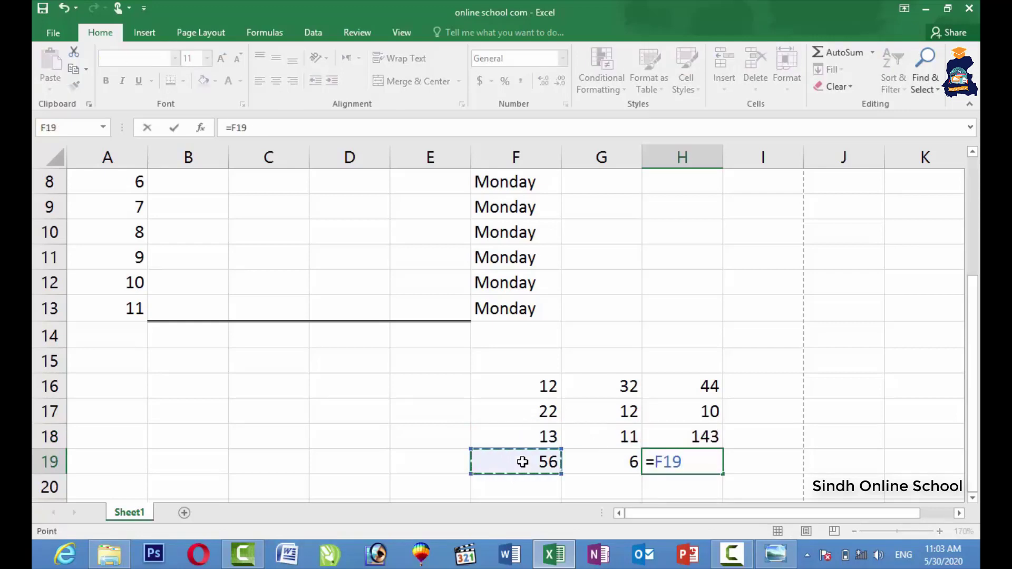
pyautogui.write('/')
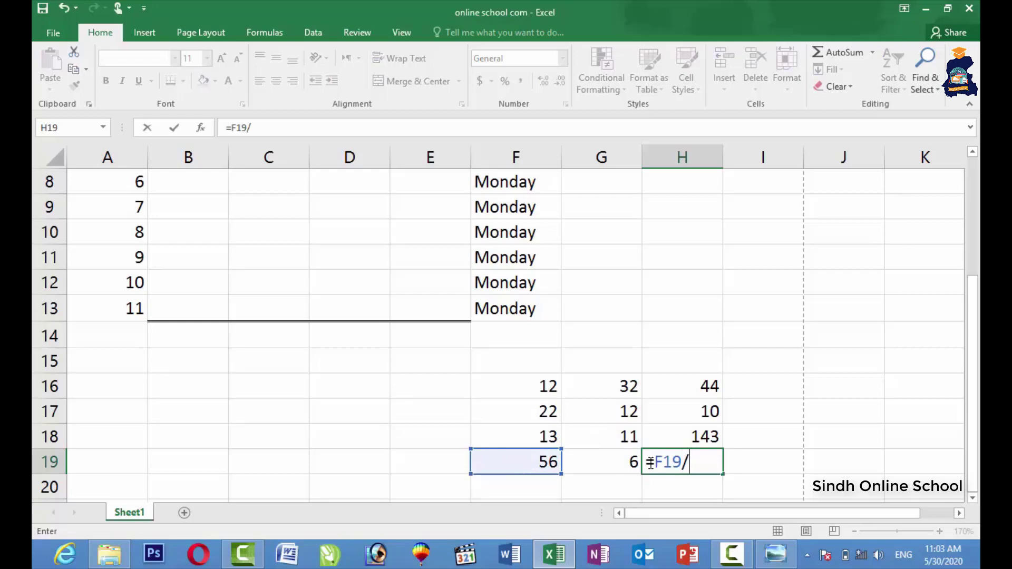
pyautogui.click(776, 554)
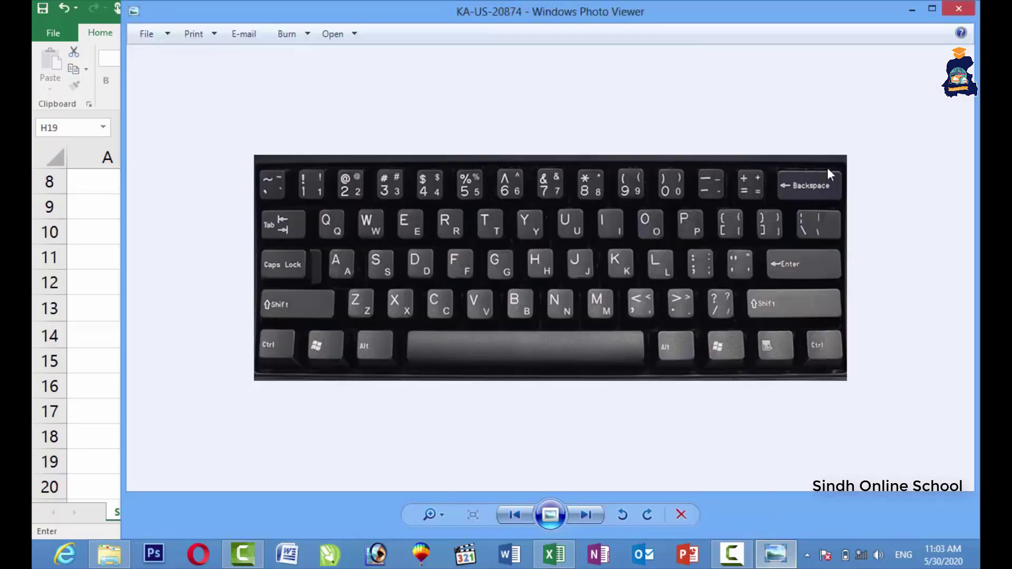
pyautogui.click(911, 9)
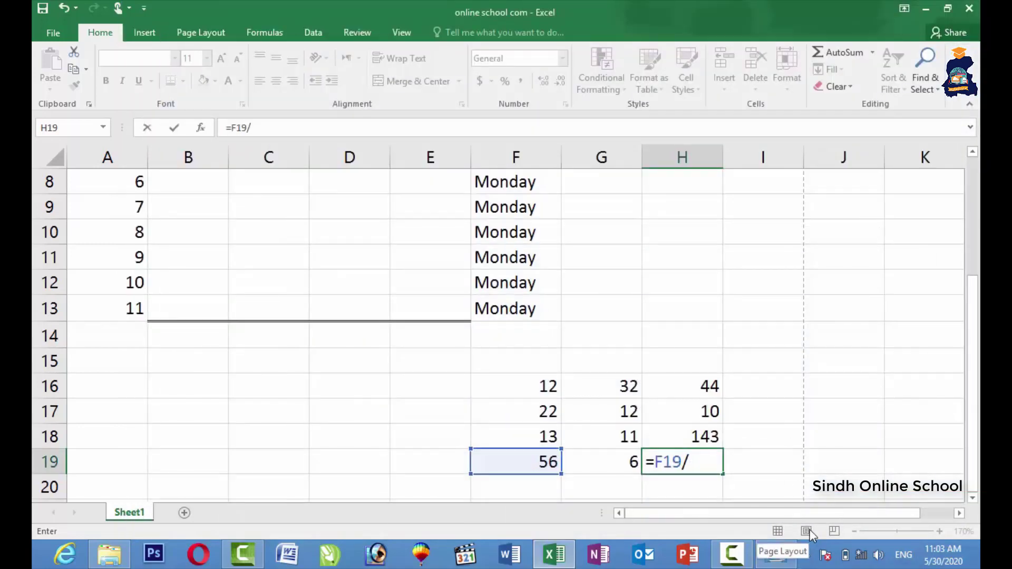
pyautogui.click(589, 459)
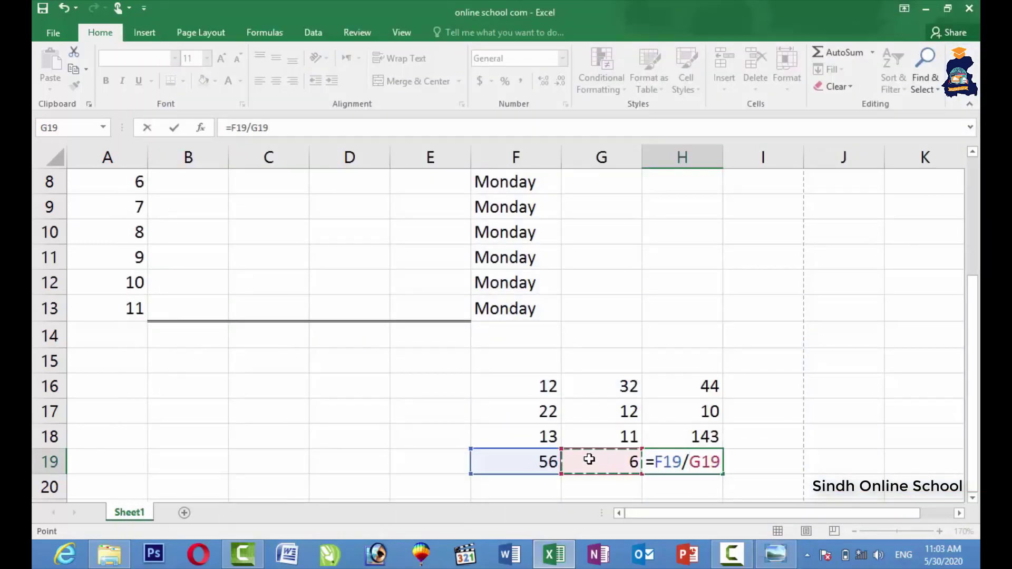
pyautogui.press('Return')
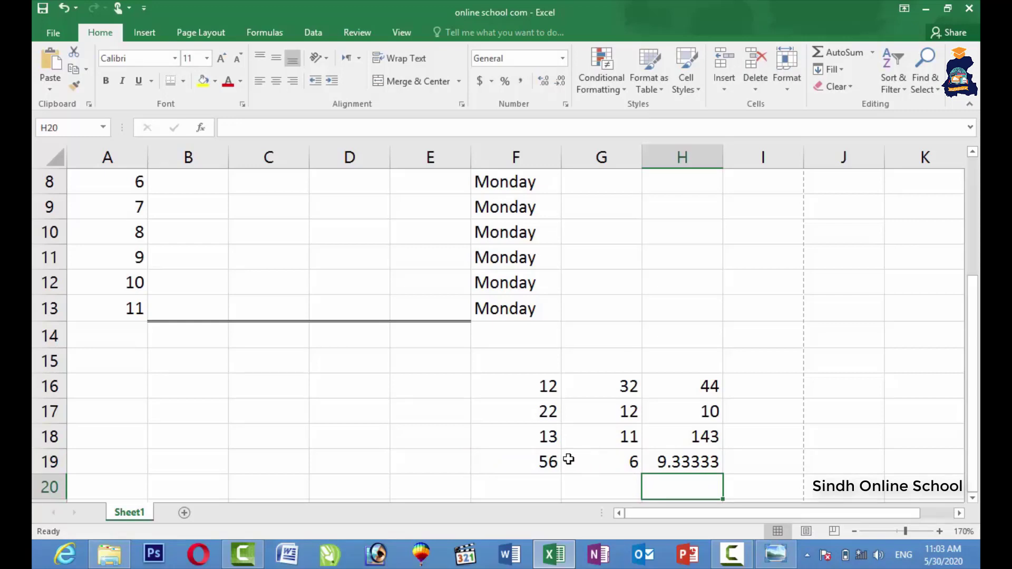
# Step: Center the contents of F16:H19 and apply All Borders to the range
pyautogui.moveTo(538, 379); pyautogui.dragTo(673, 452)
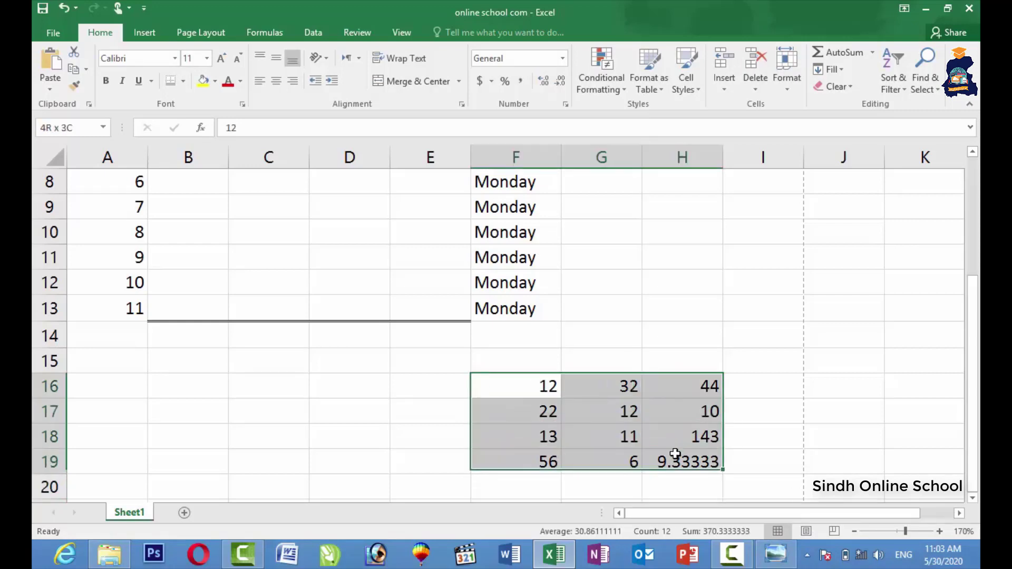
pyautogui.click(277, 84)
pyautogui.click(183, 81)
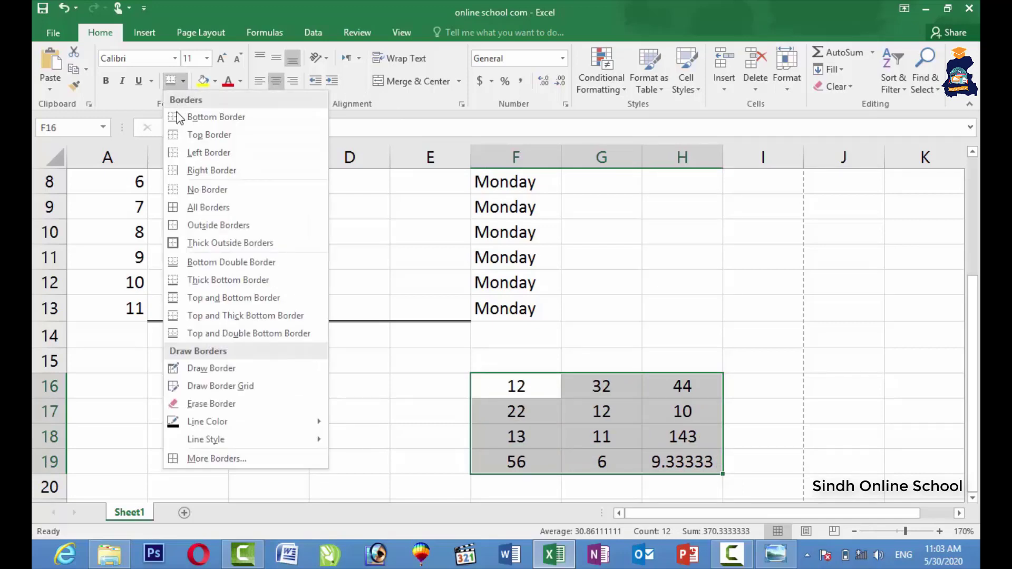
pyautogui.click(179, 207)
pyautogui.click(625, 310)
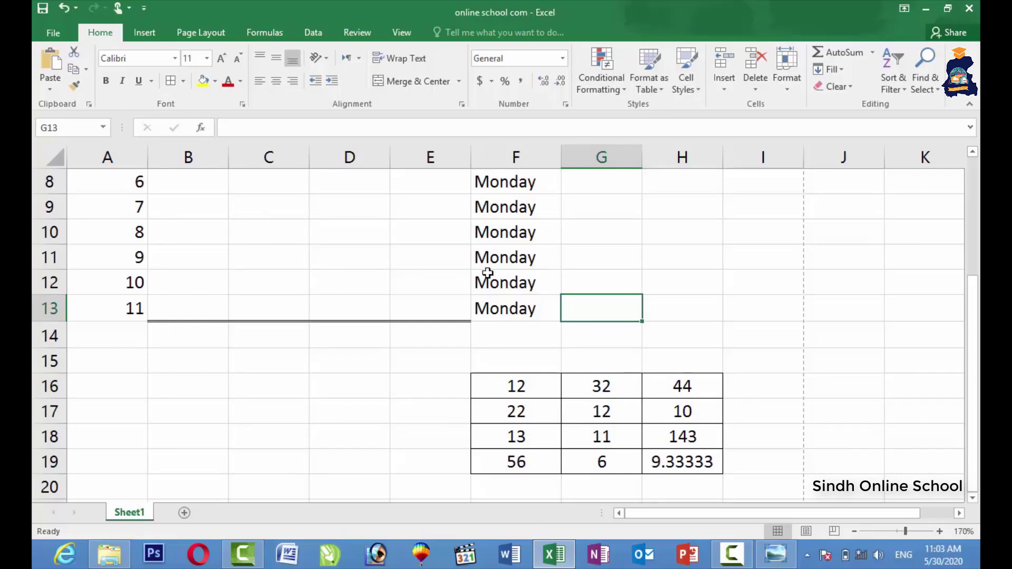
# Step: Minimize the Excel workbook window to reveal the open desktop folder
pyautogui.click(928, 8)
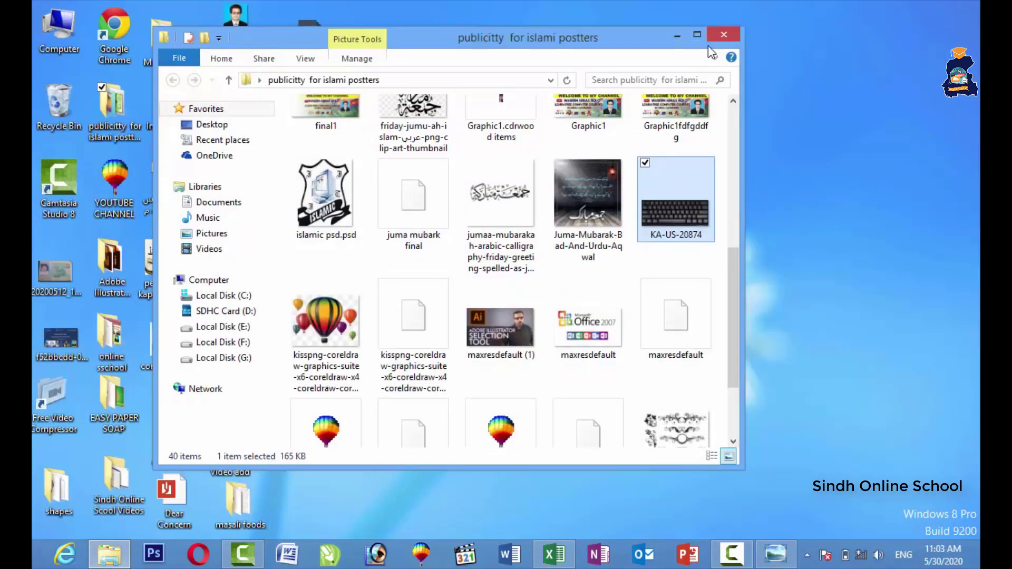